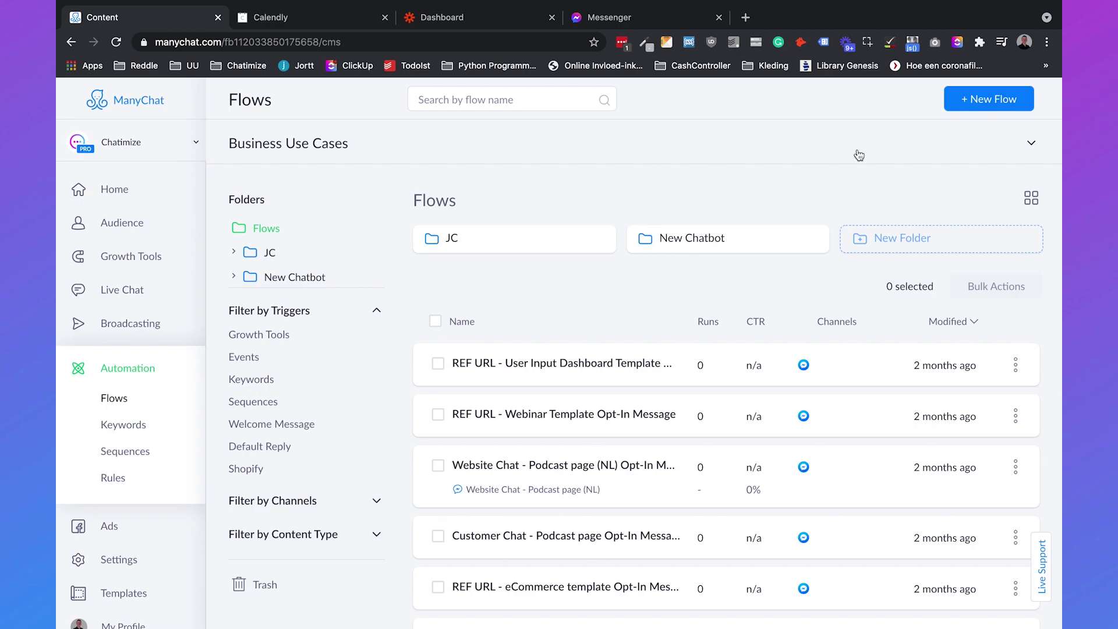
Create an empty flow named "Appointment Chatbot".
left_click(1003, 107)
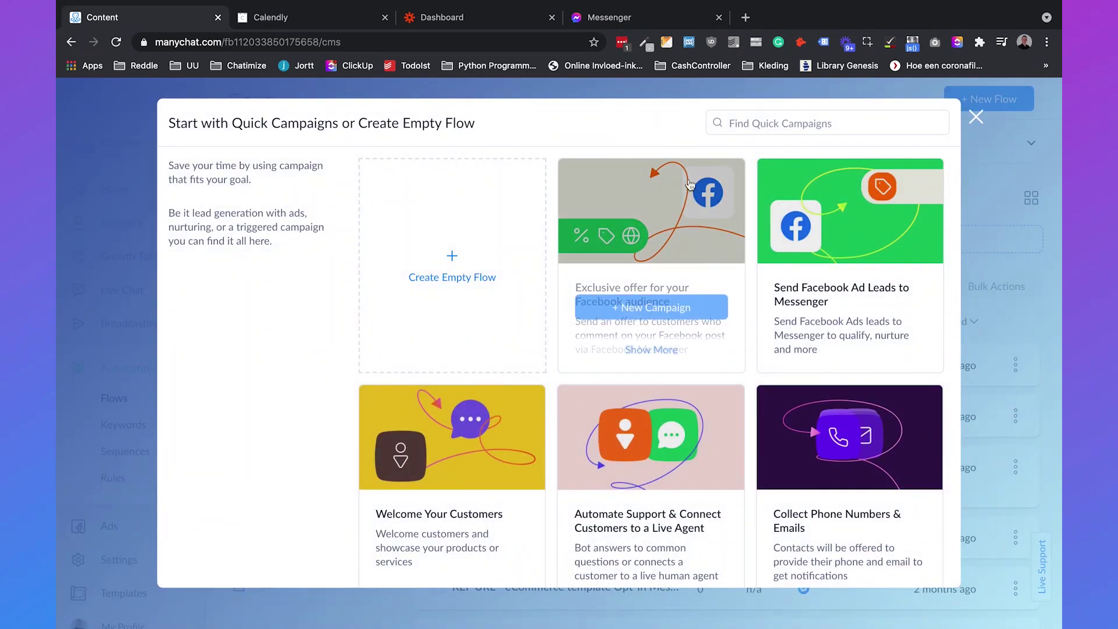
left_click(492, 256)
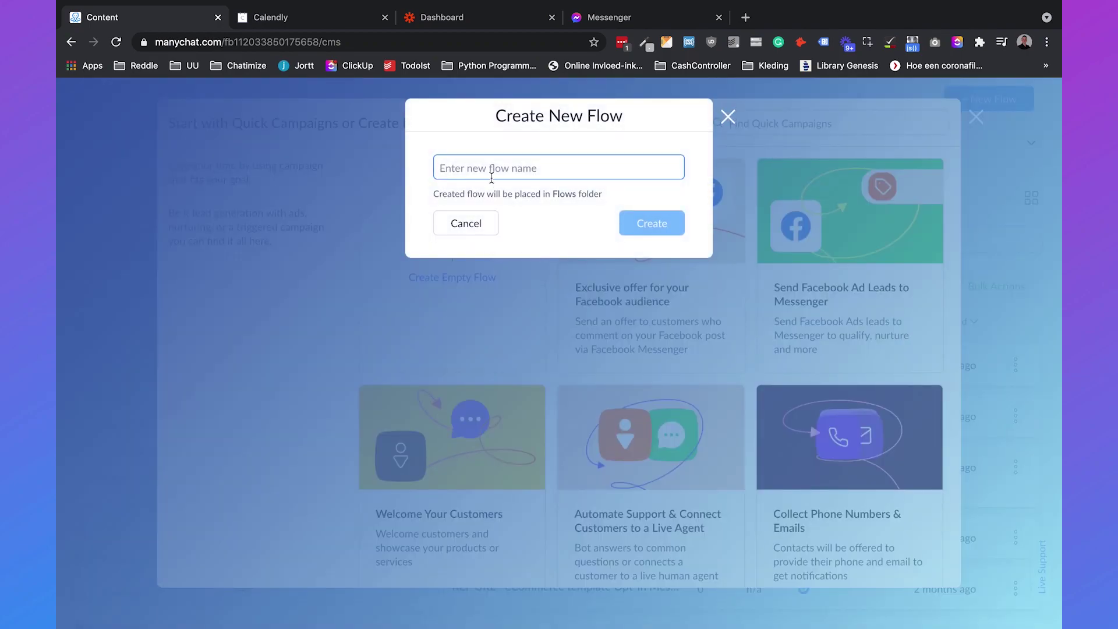
type("Appointment Chatbot")
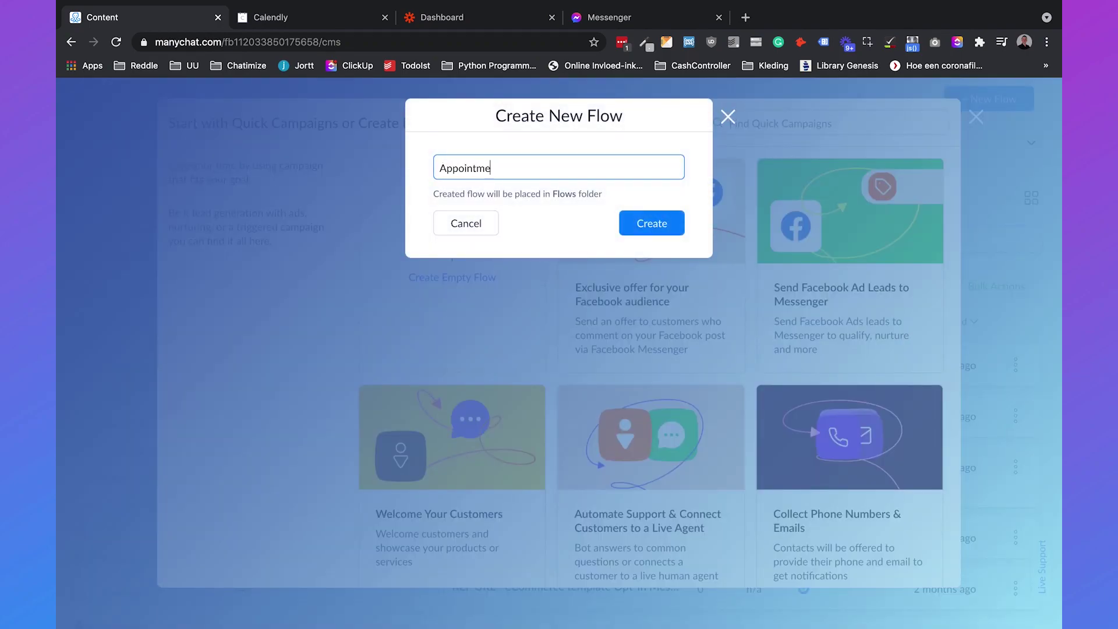
left_click(652, 230)
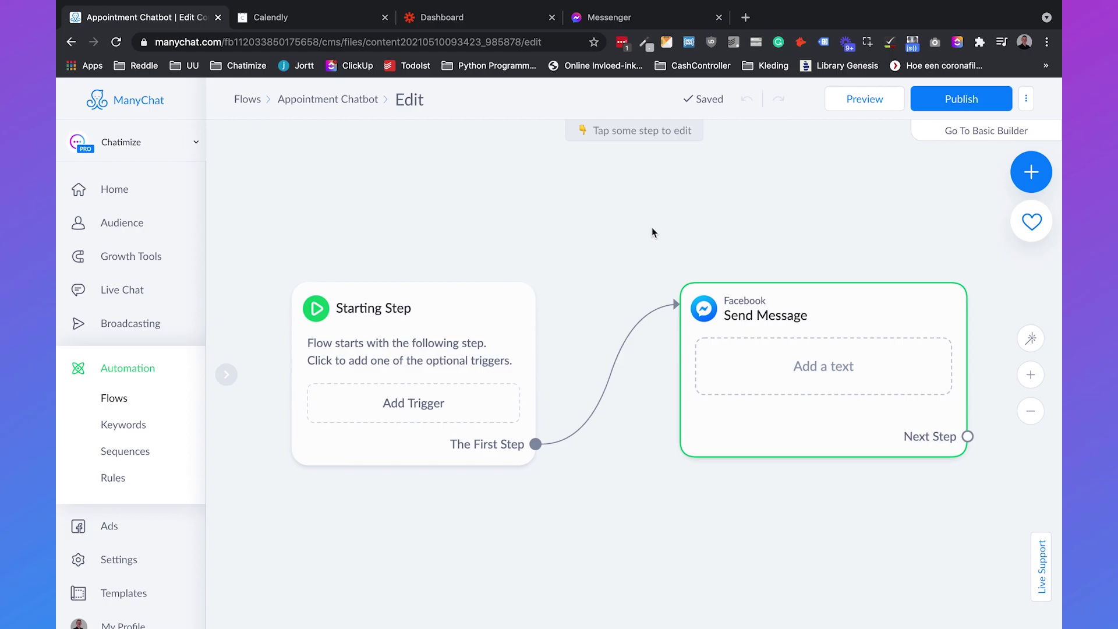
Set the first Send Message step's content type to Other and replace its text block with a User Input block.
left_click(773, 376)
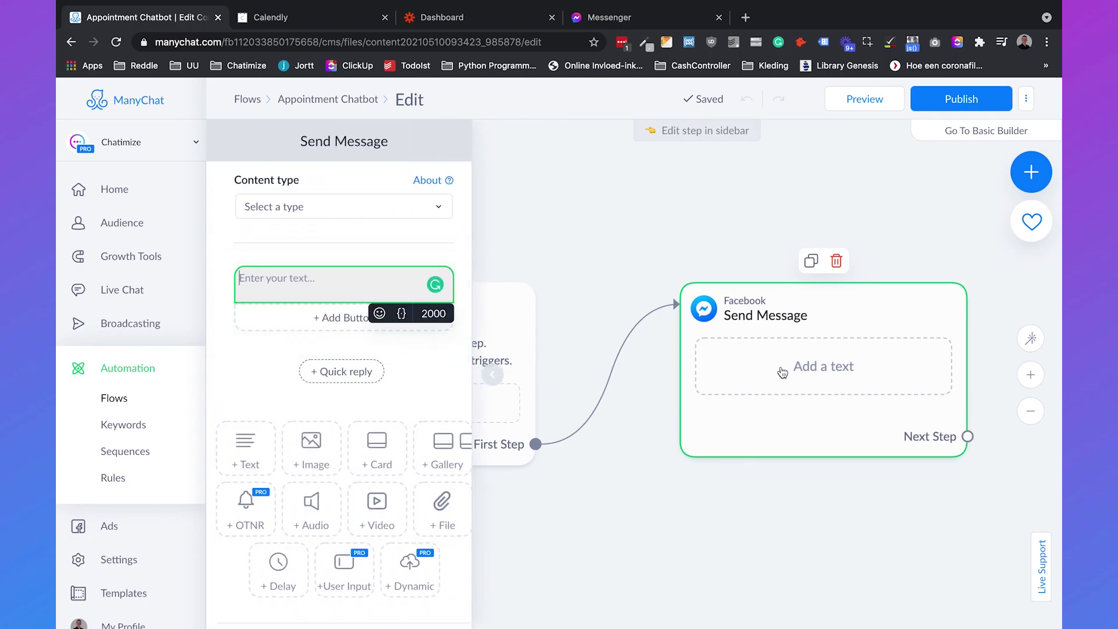
left_click(327, 208)
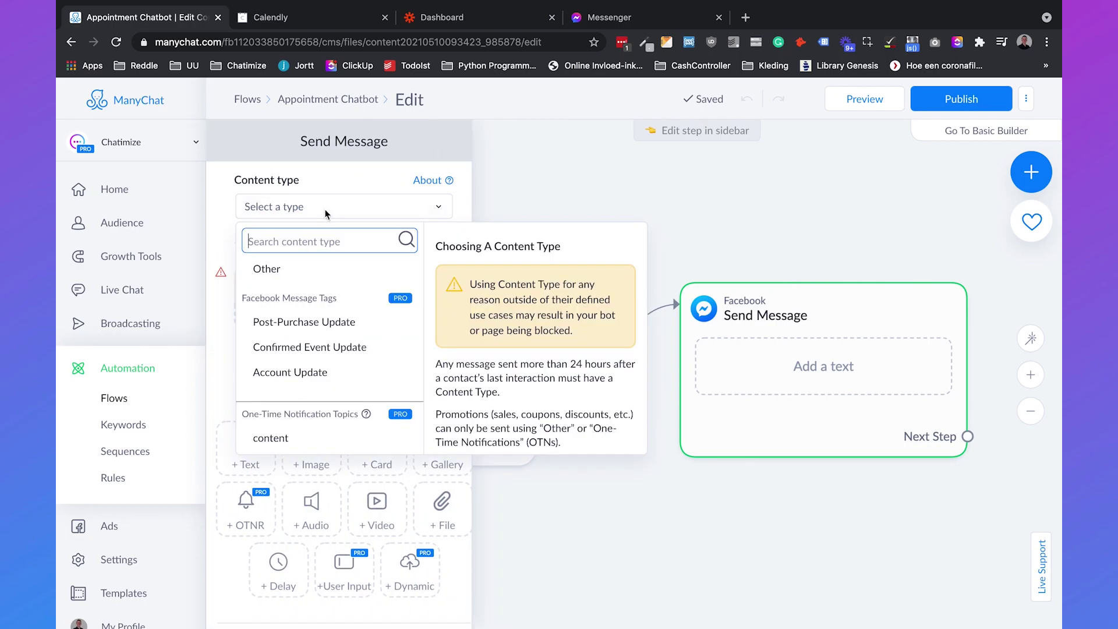
left_click(263, 265)
mouse_move(319, 268)
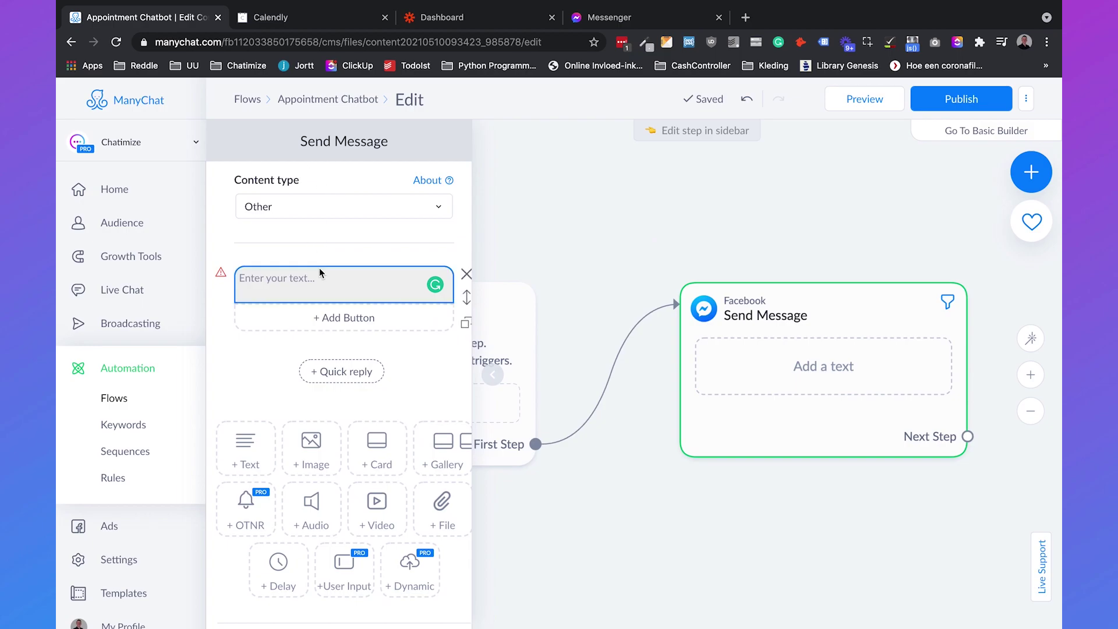
left_click(465, 274)
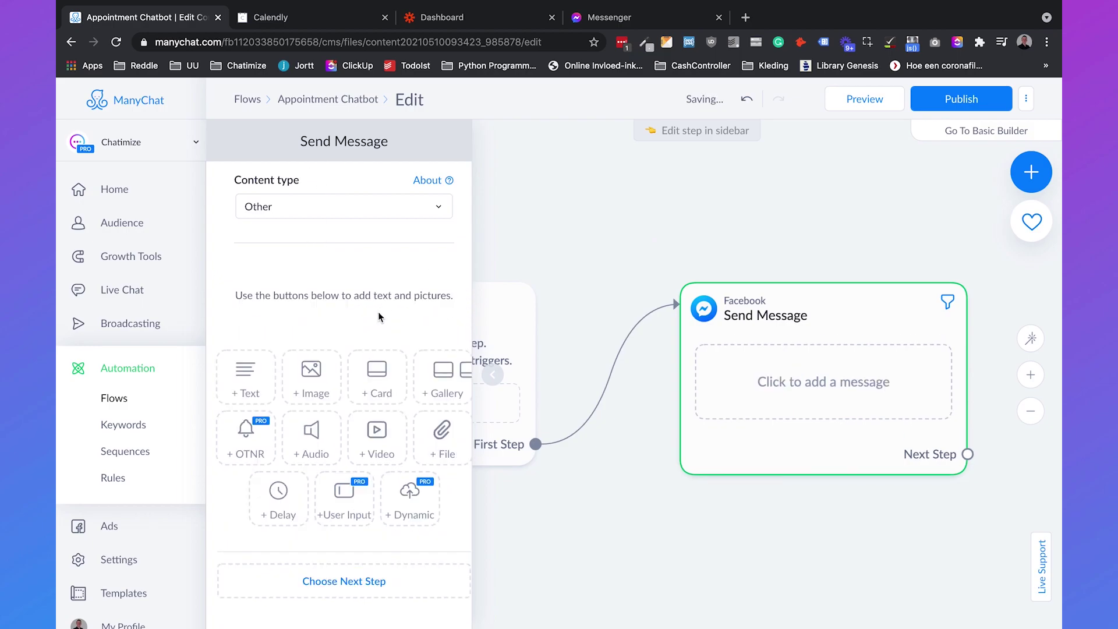
left_click(344, 498)
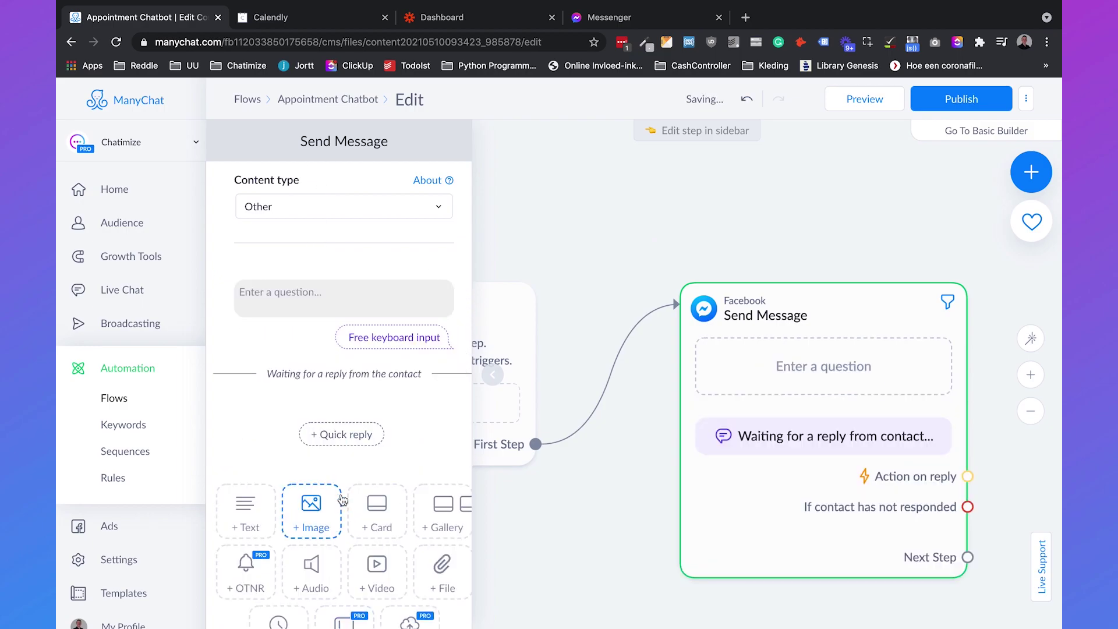
Enter the question "What is your email?" in the User Input block and set its reply type to Email.
left_click(307, 308)
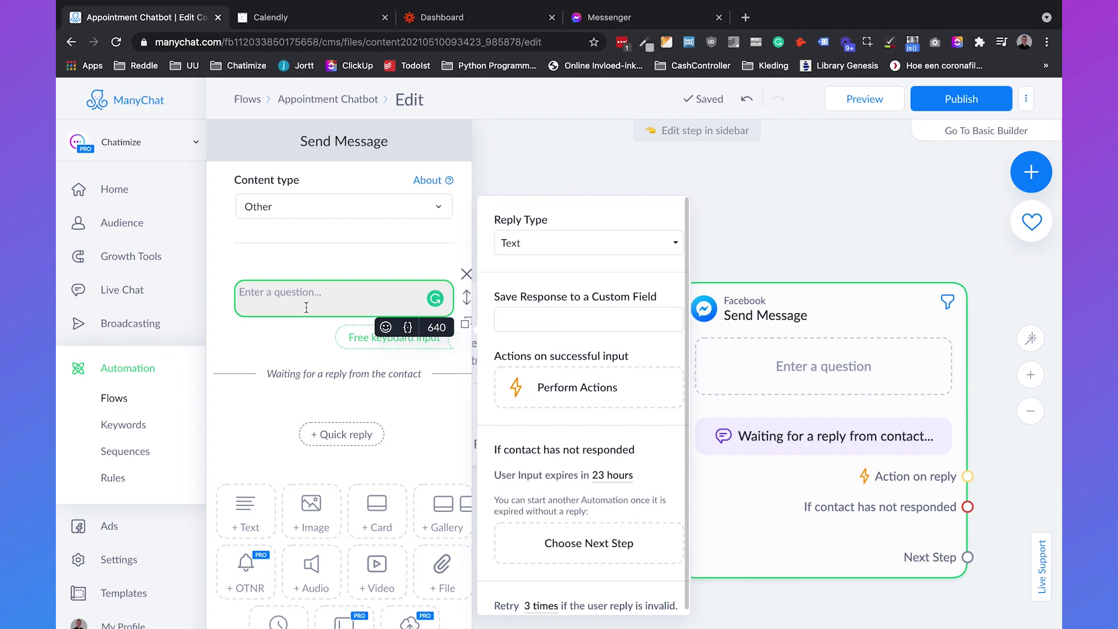
type("What is your email?")
left_click(553, 236)
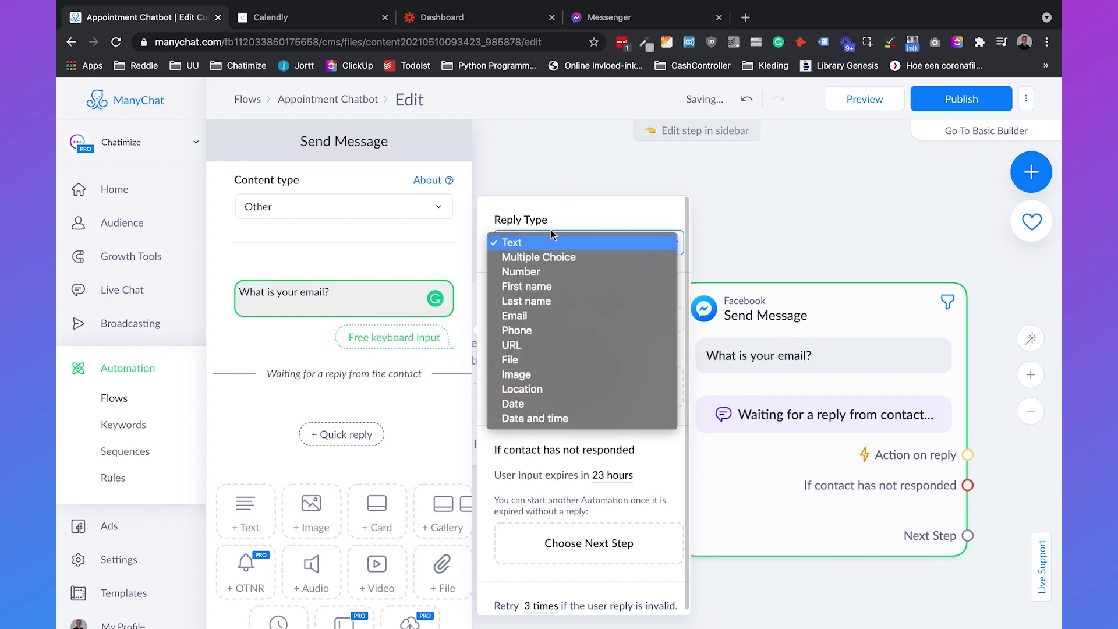
left_click(554, 315)
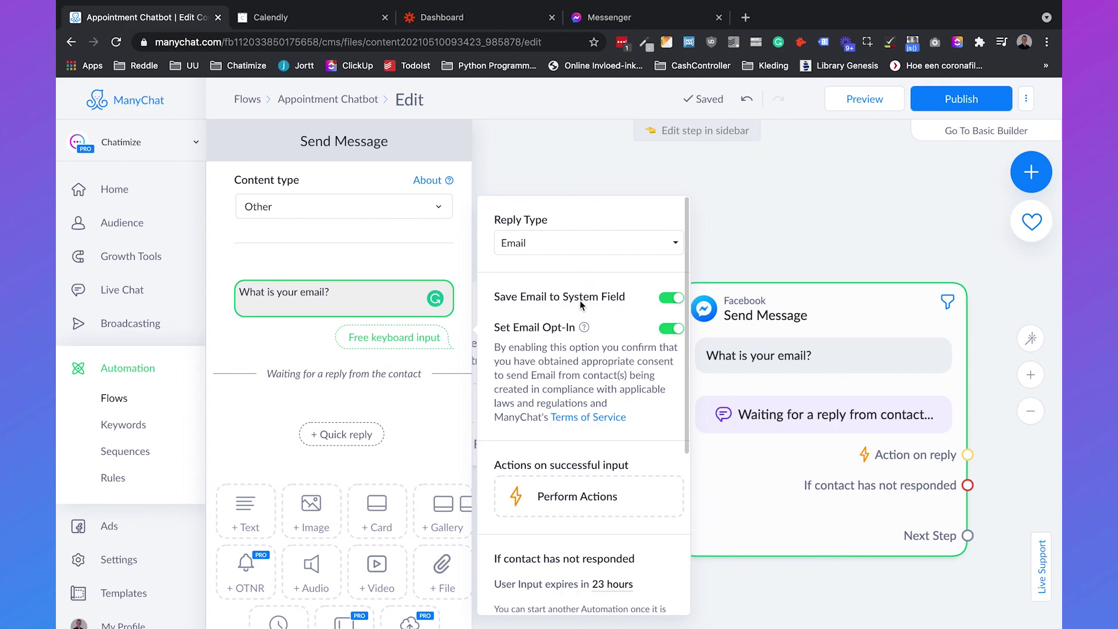
Turn off saving the email to the system field and save the response to the custom field "email".
left_click(670, 298)
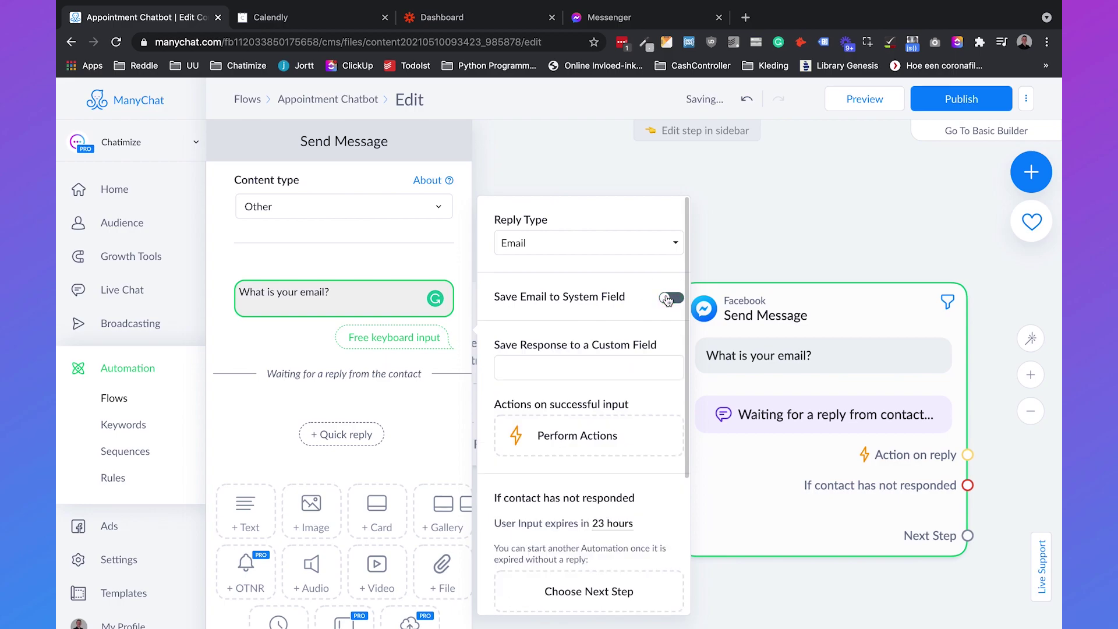
left_click(589, 368)
type("email")
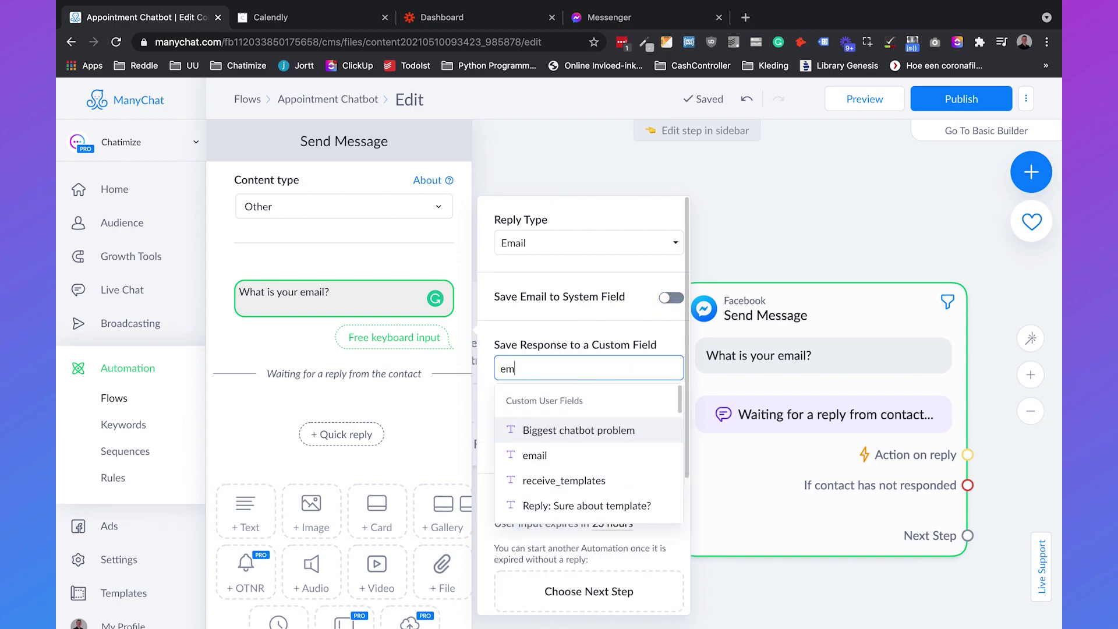
left_click(562, 432)
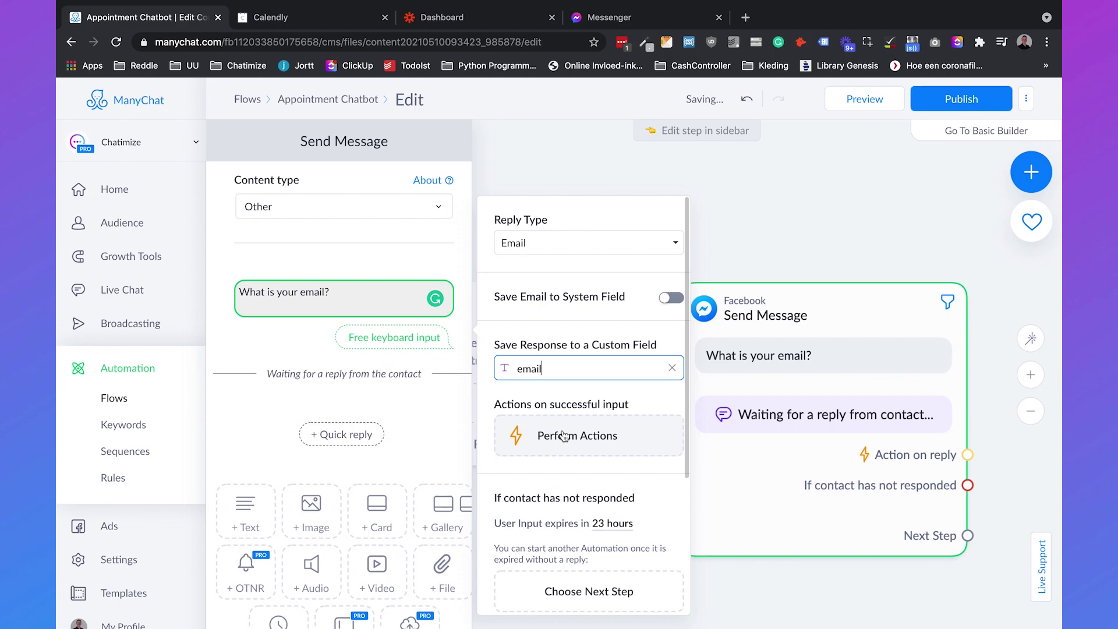
left_click(572, 319)
Clear the "Skip" button text of the email question and close the step's settings.
scroll(580, 392, "down", 4)
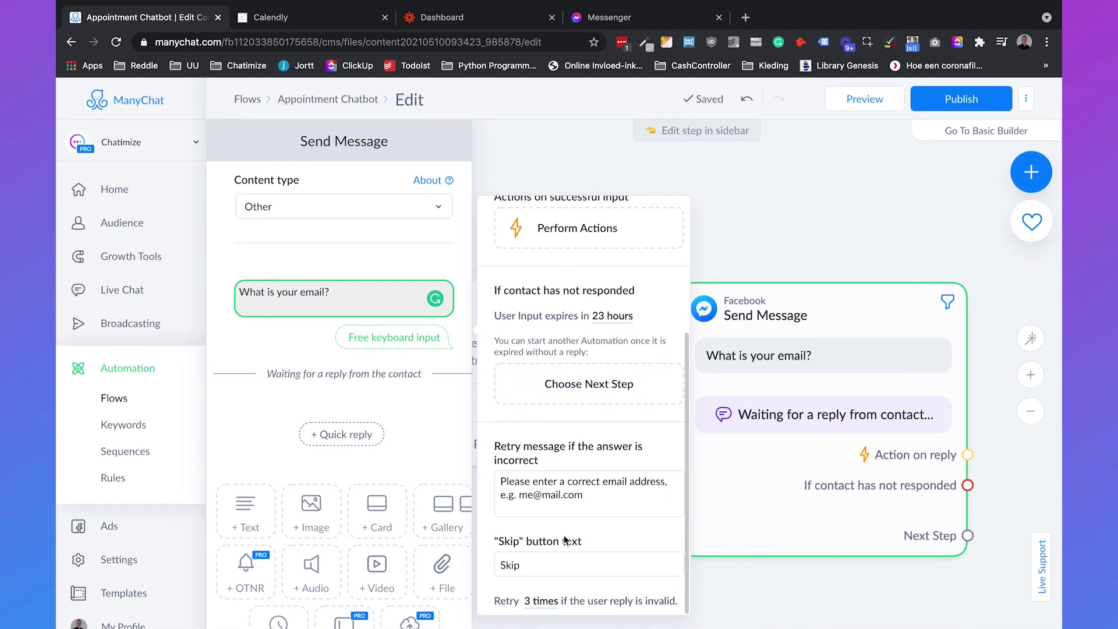
left_click(524, 565)
key("ctrl+a")
key("BackSpace")
left_click(627, 529)
left_click(823, 220)
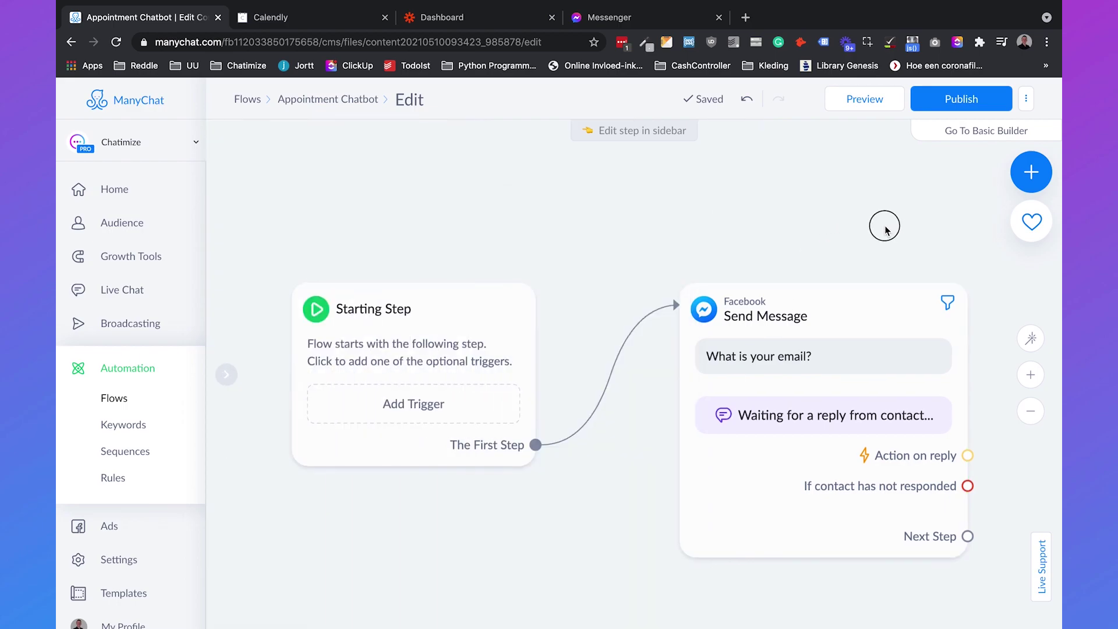
Add a Facebook Send Message step as the email question's next step and set its content type to Other.
scroll(582, 228, "right", 10)
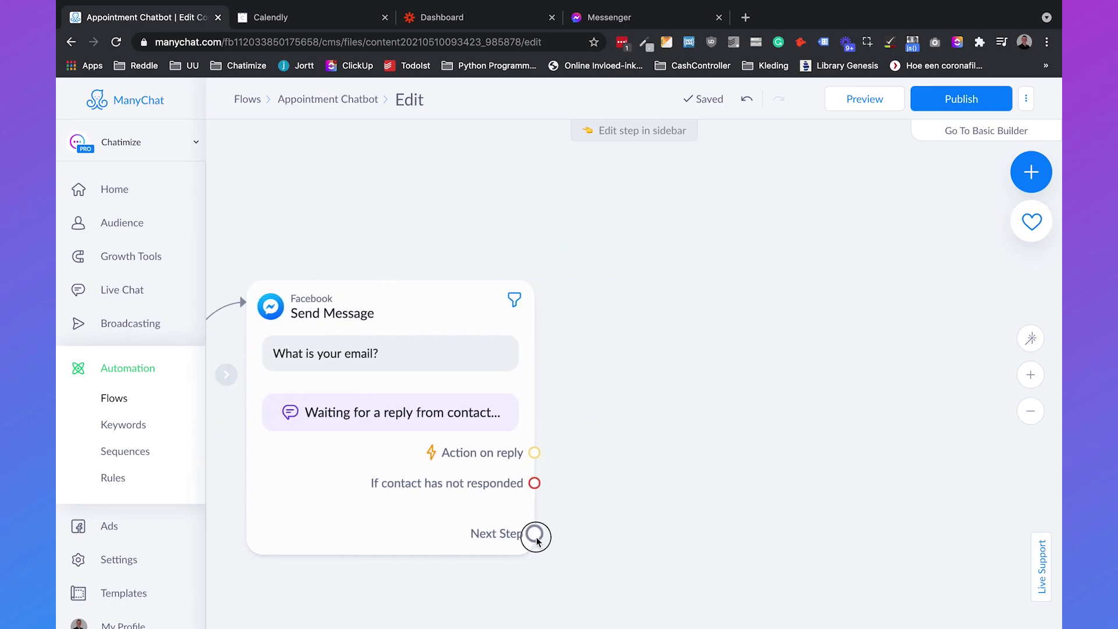
left_click_drag(535, 536, 624, 294)
left_click(681, 295)
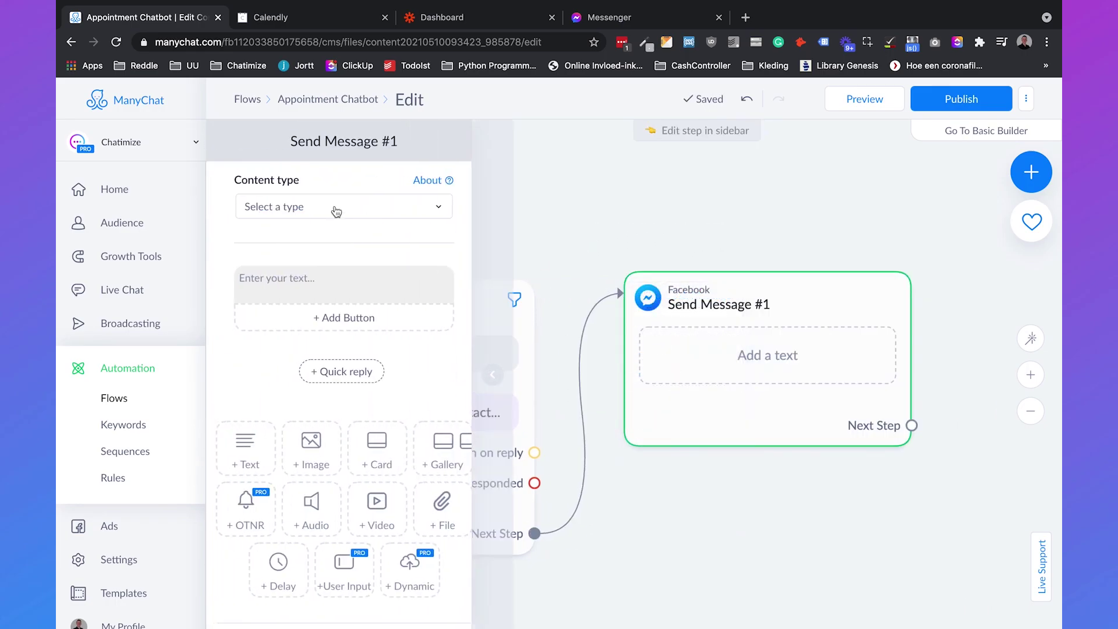
left_click(283, 211)
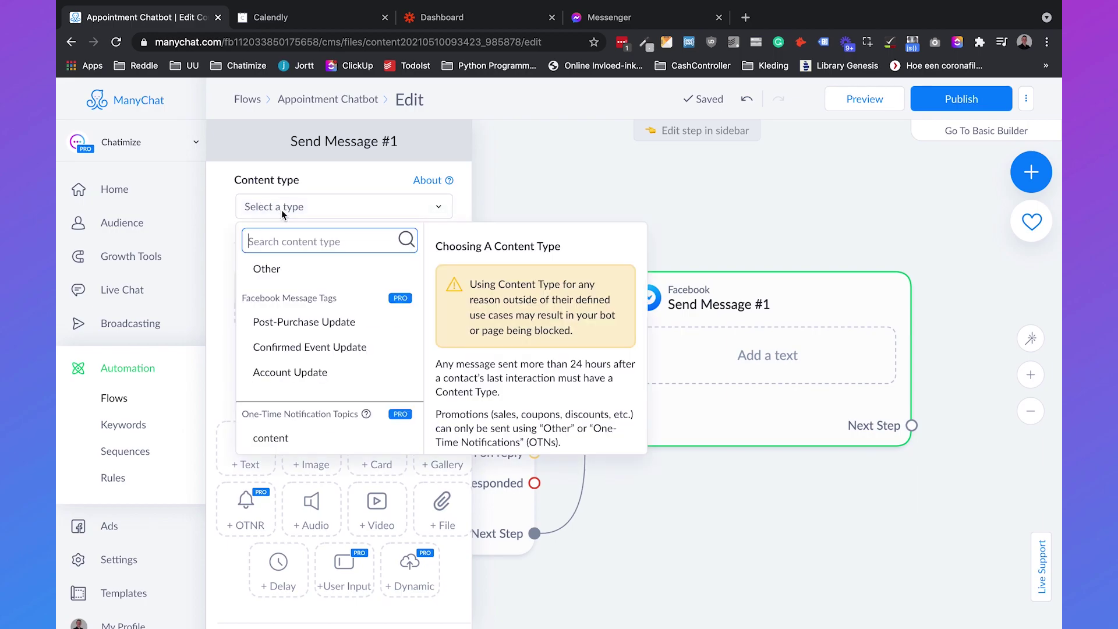
left_click(265, 268)
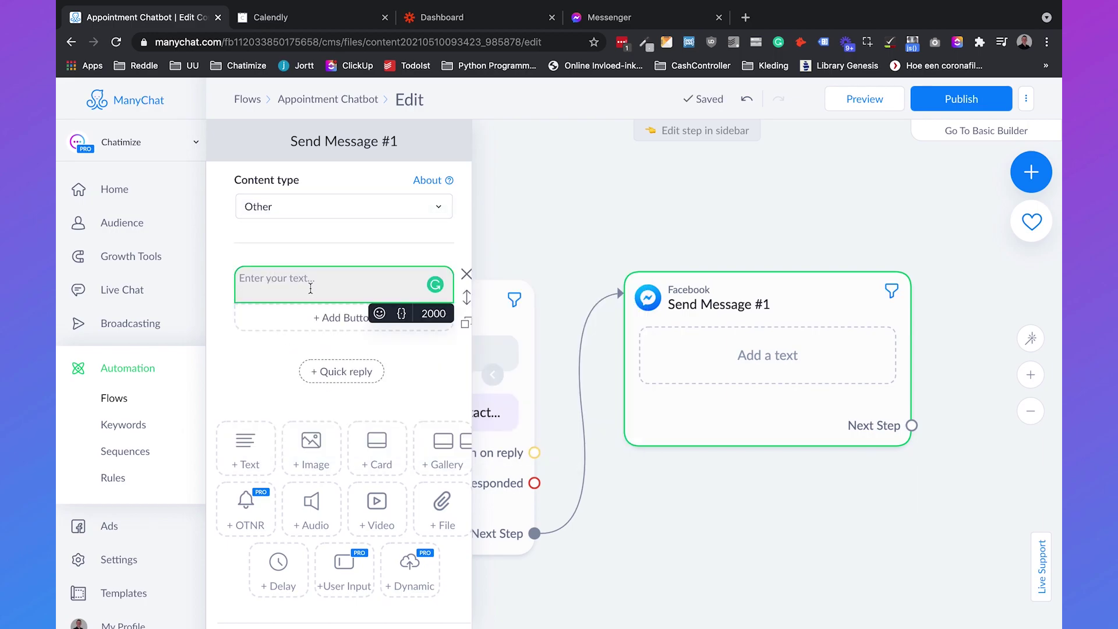
Enter the message text "Click on the button below to make an appointment" followed by a pointing-down emoji.
type("Click on the button below to ma")
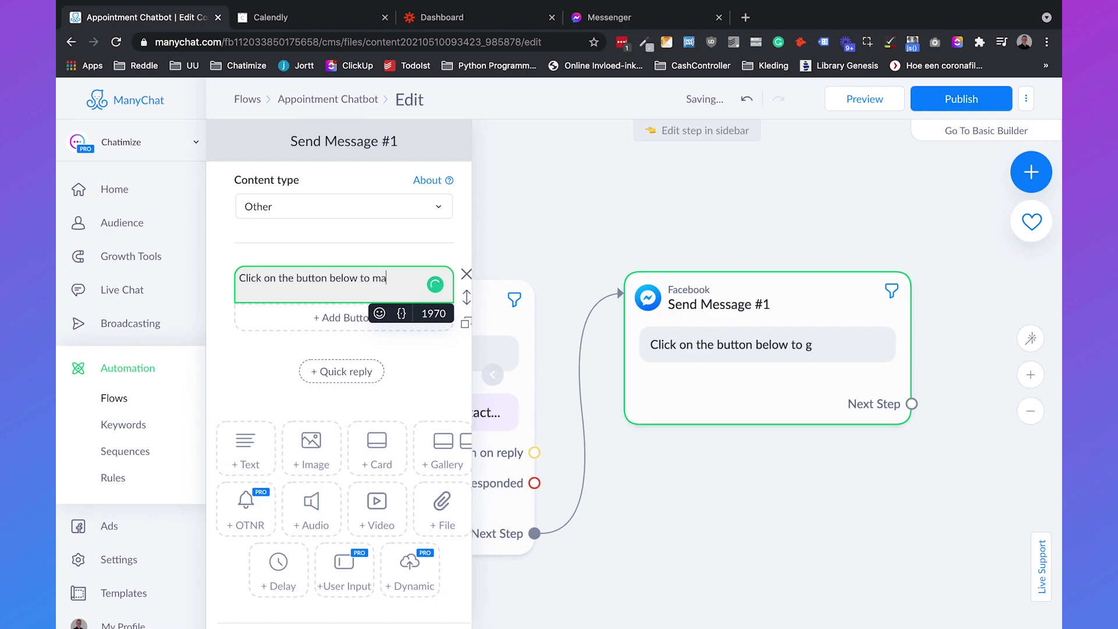
type("ke an appointment.")
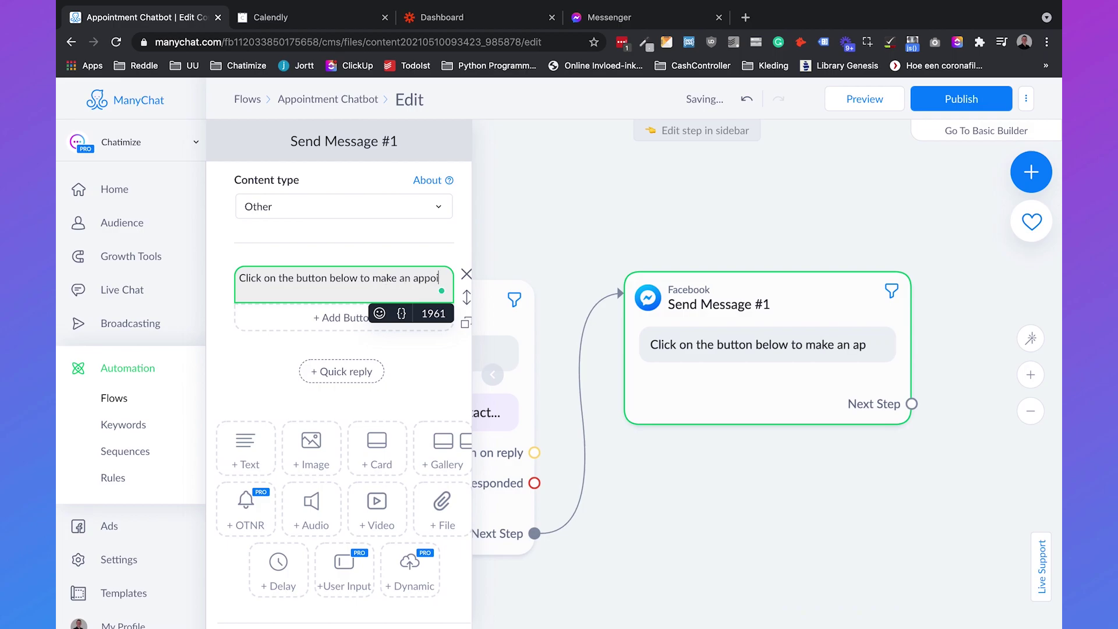
left_click(379, 314)
left_click(279, 419)
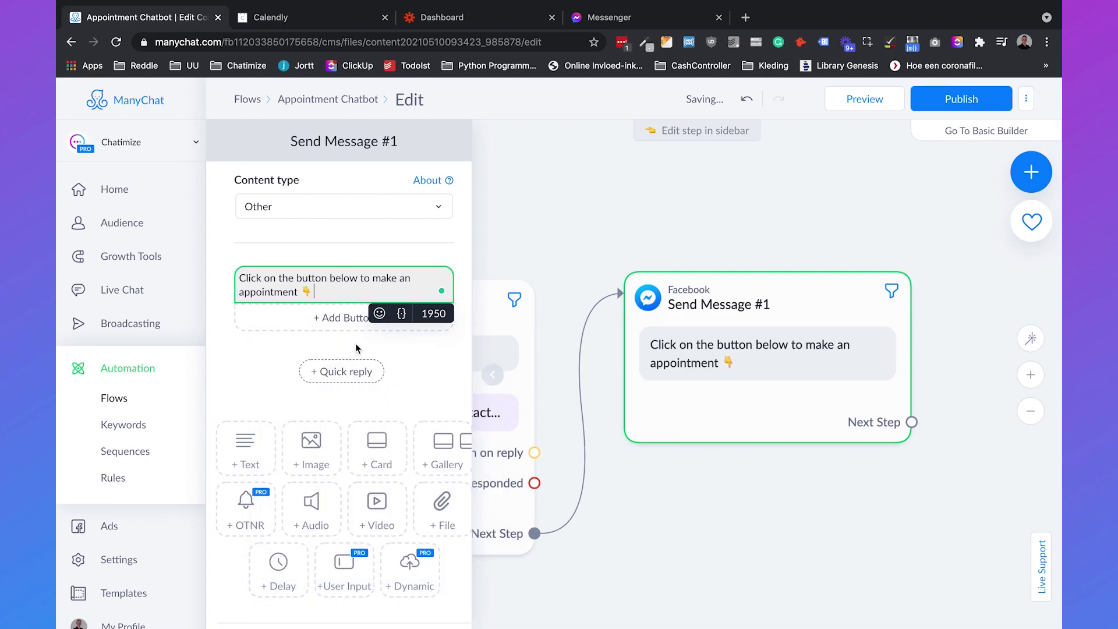
Add a button below the message titled "Make Appointment" with a calendar emoji in front.
left_click(365, 318)
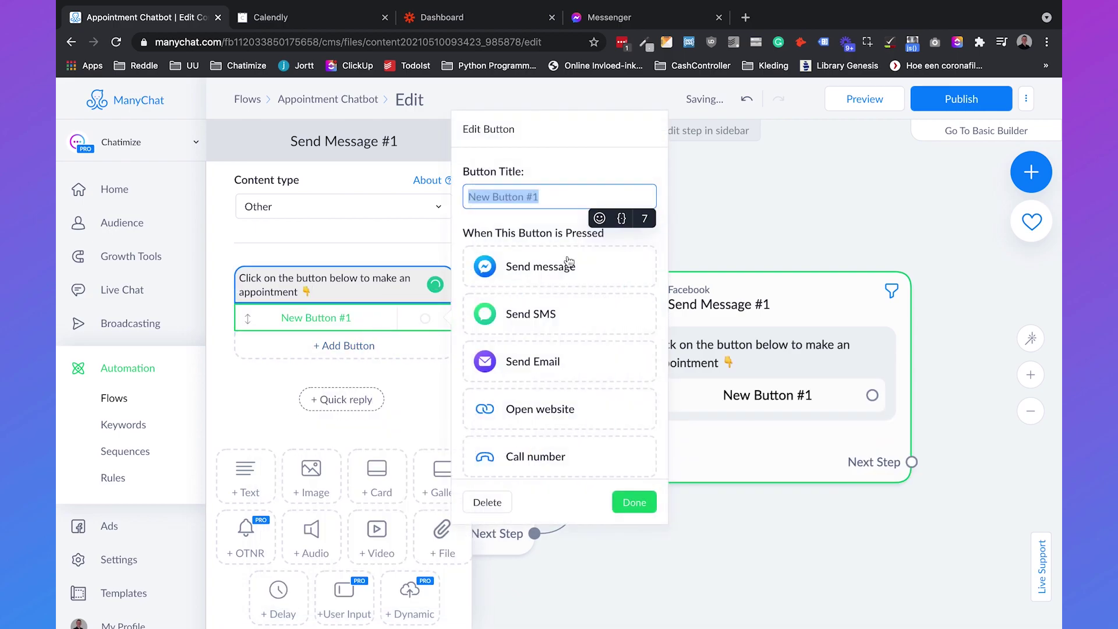
left_click(600, 218)
left_click(549, 282)
type("calendar")
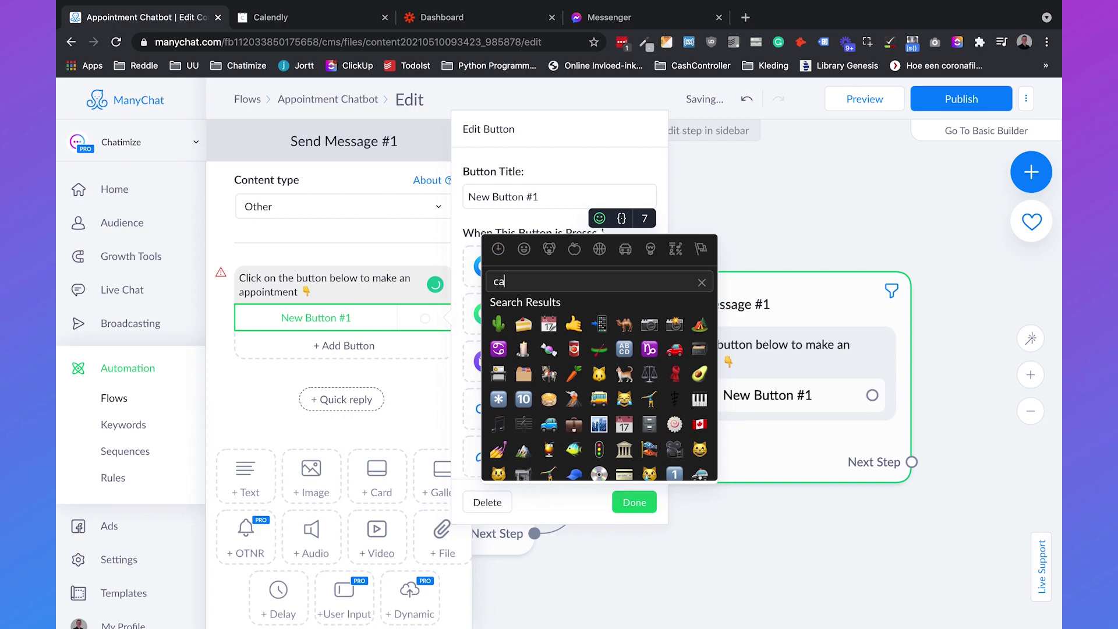
left_click(524, 326)
type("Make Appointment")
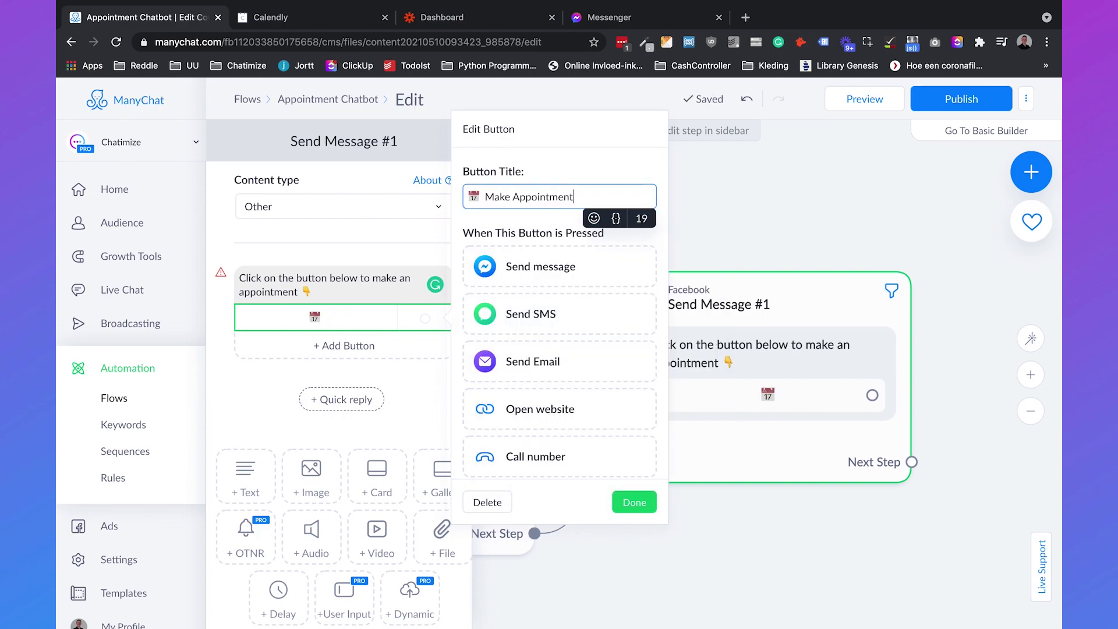
left_click(590, 144)
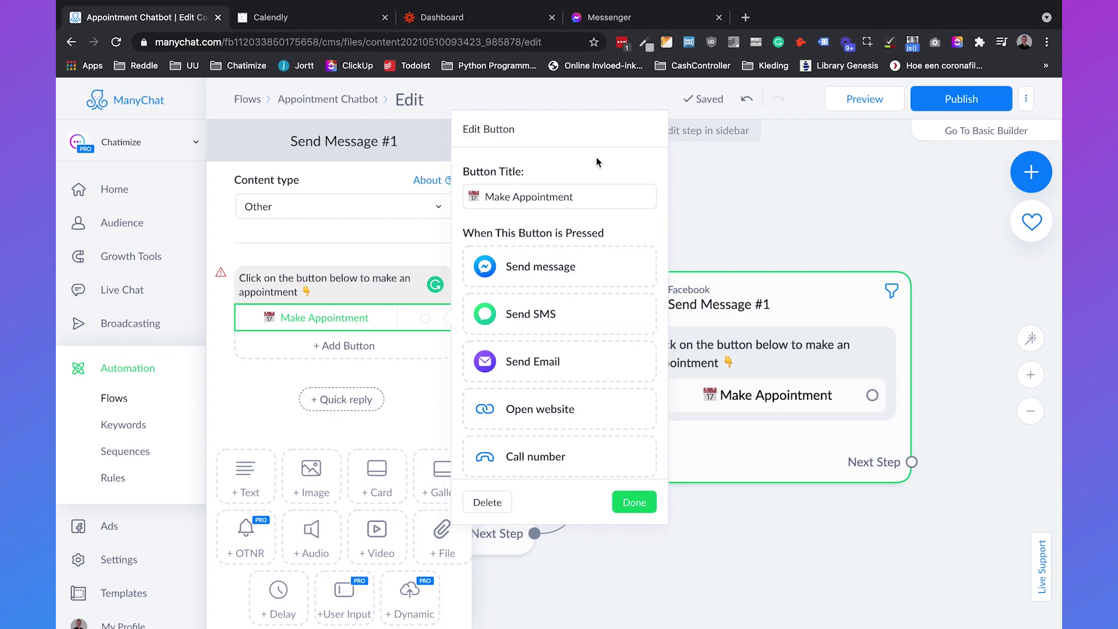
Switch to Calendly, copy the 30 Minute Meeting's booking link, and return to the ManyChat flow.
left_click(338, 23)
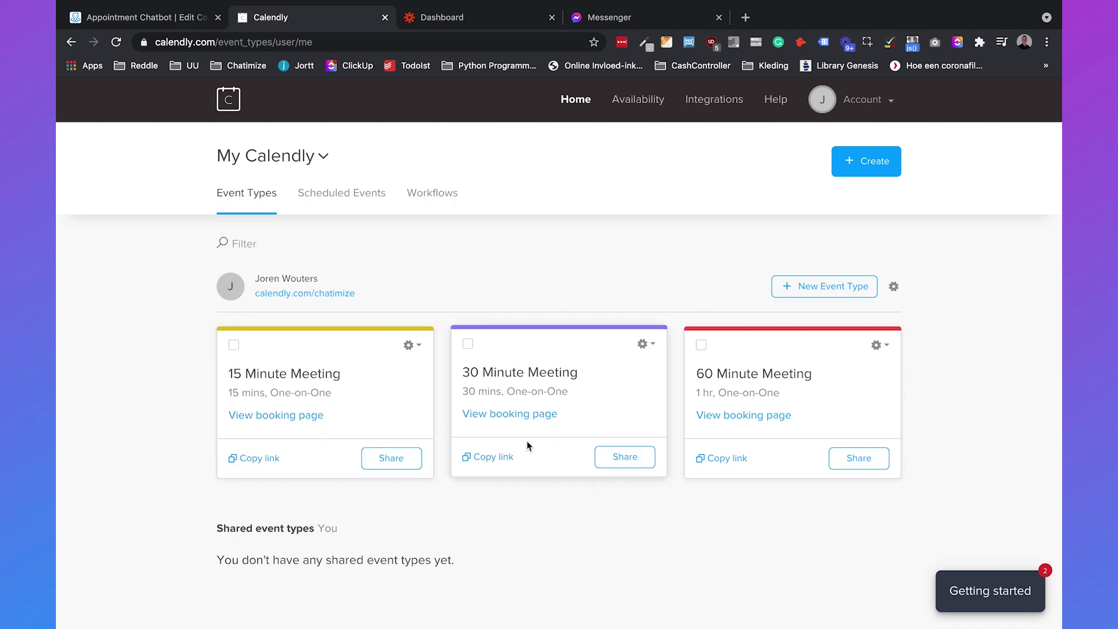
left_click(502, 461)
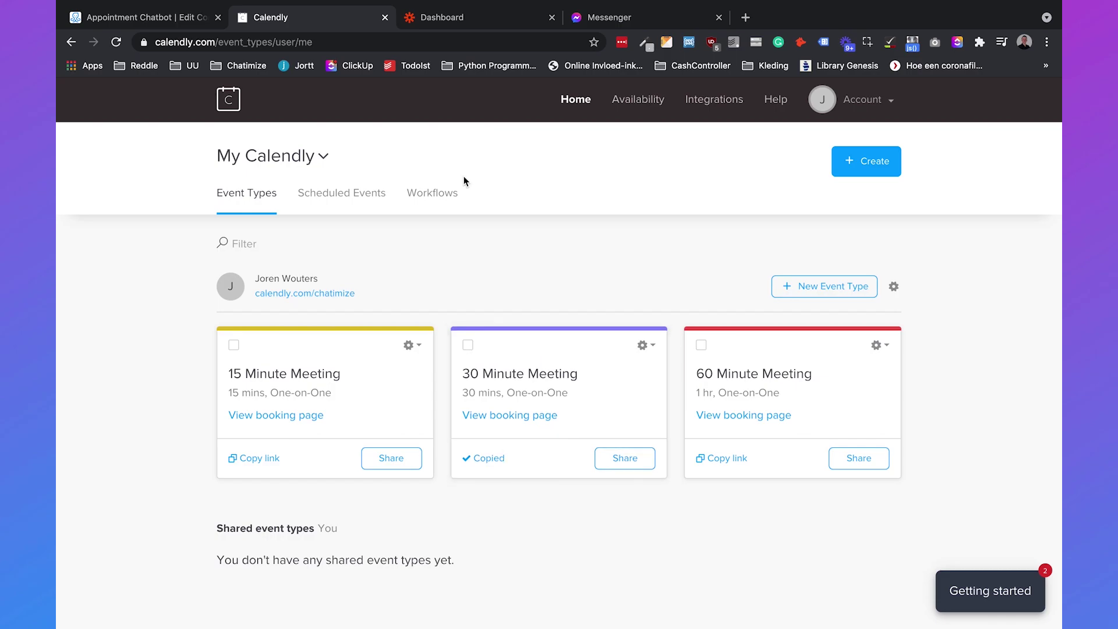
left_click(158, 24)
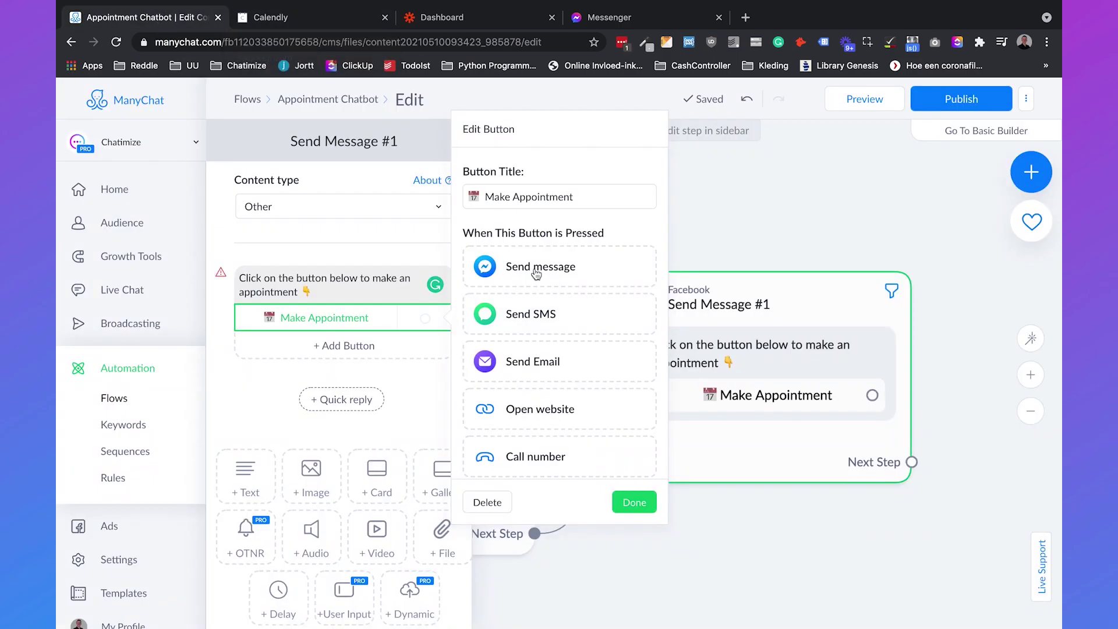
left_click(577, 411)
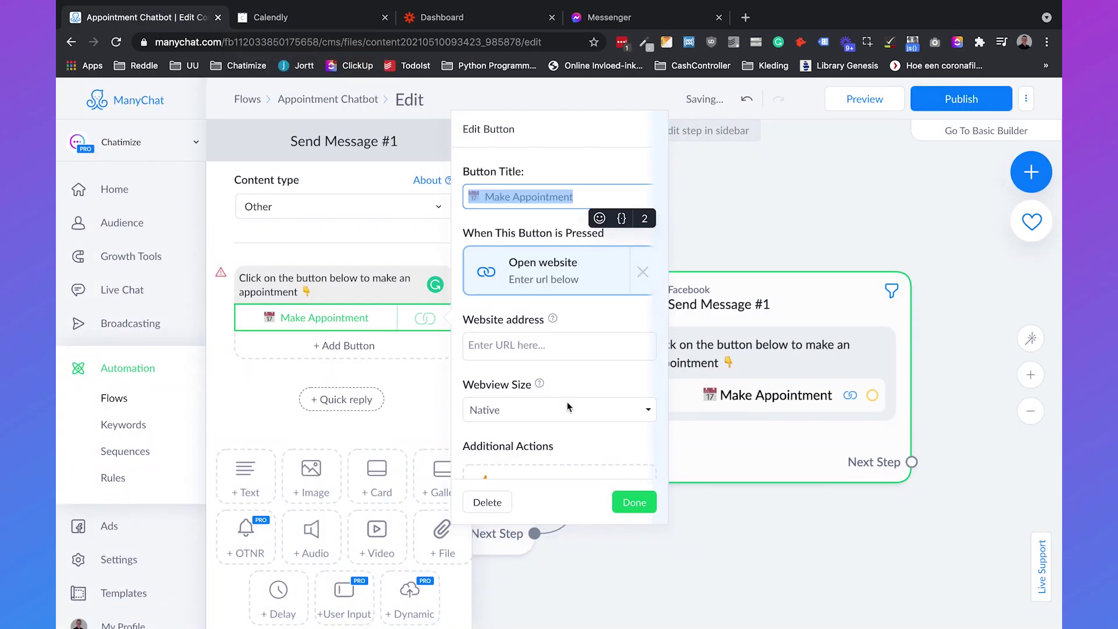
left_click(543, 346)
type("https://calendly.com/chatimize/30min")
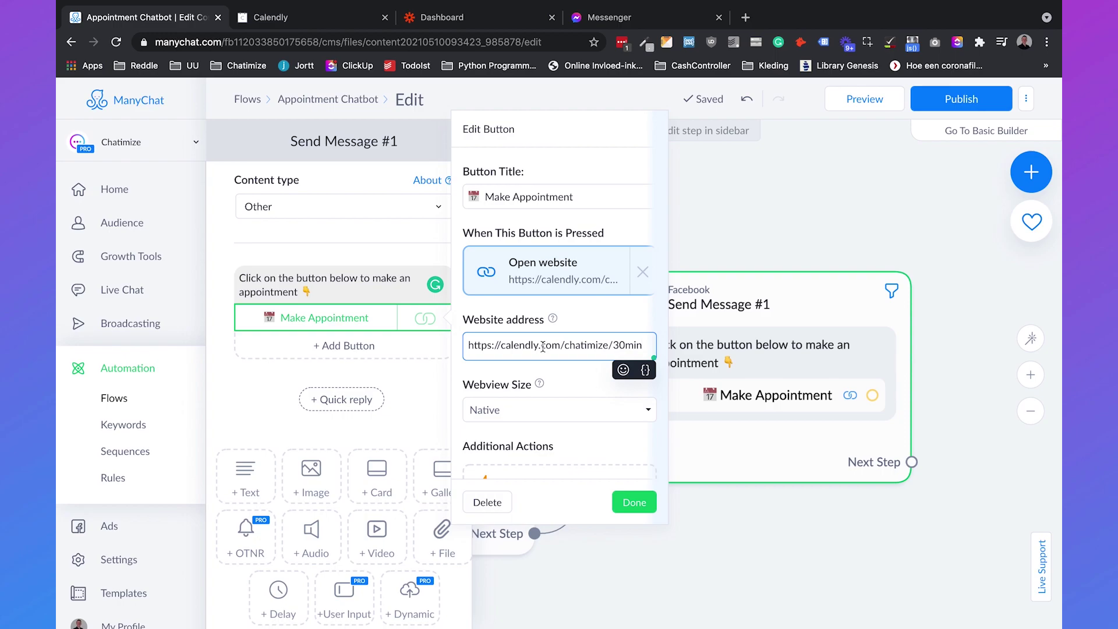
Append the parameter "?name=" to the button's website address, filled with the contact's First Name system field.
type("?name")
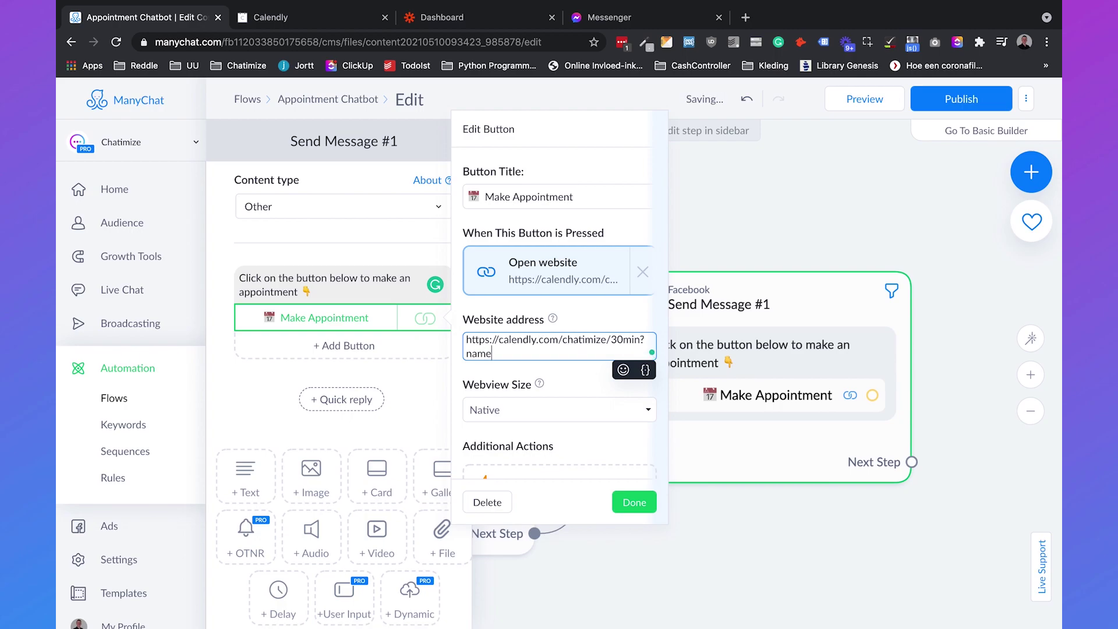
type("=")
left_click(645, 370)
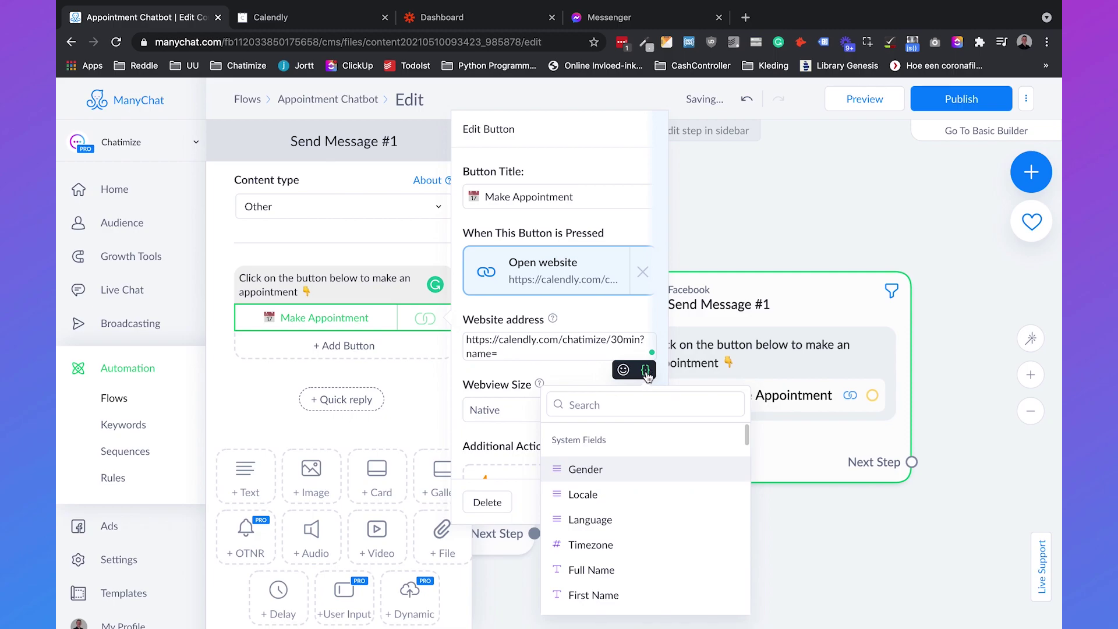
left_click(639, 402)
type("first n")
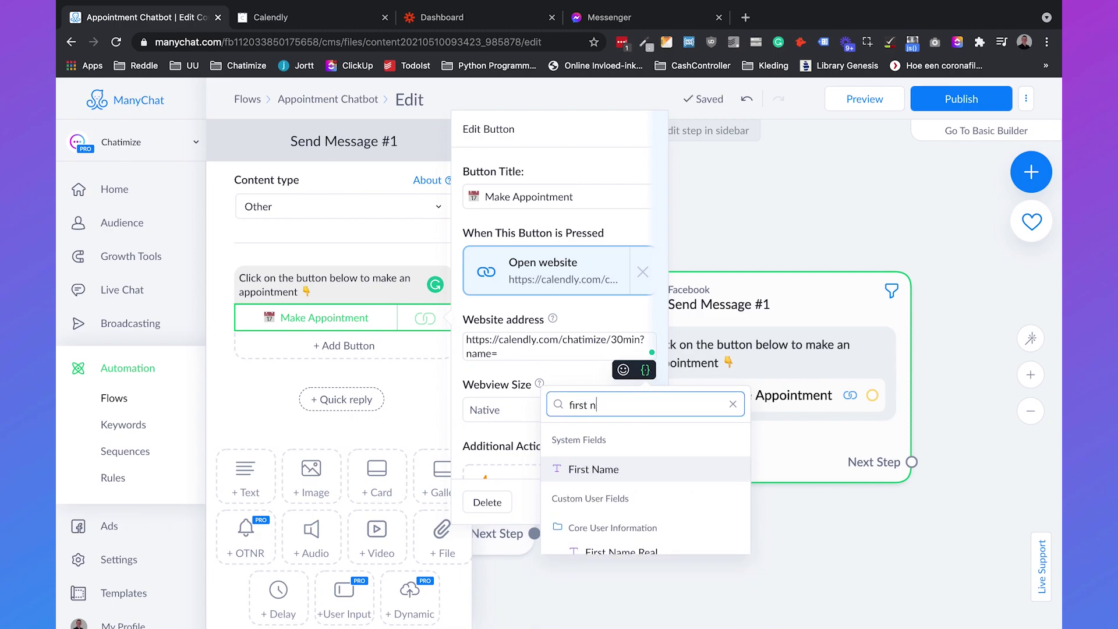
left_click(616, 466)
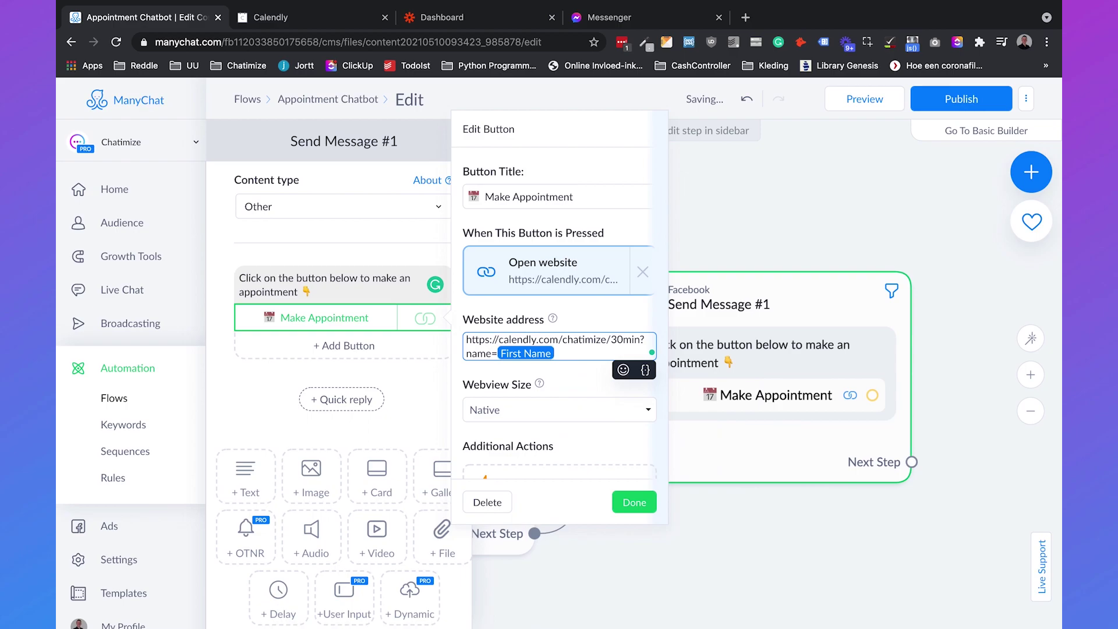
Append "&email=" with the custom user field email to the website address, and finish editing the button.
type("&email=")
left_click(644, 370)
type("email")
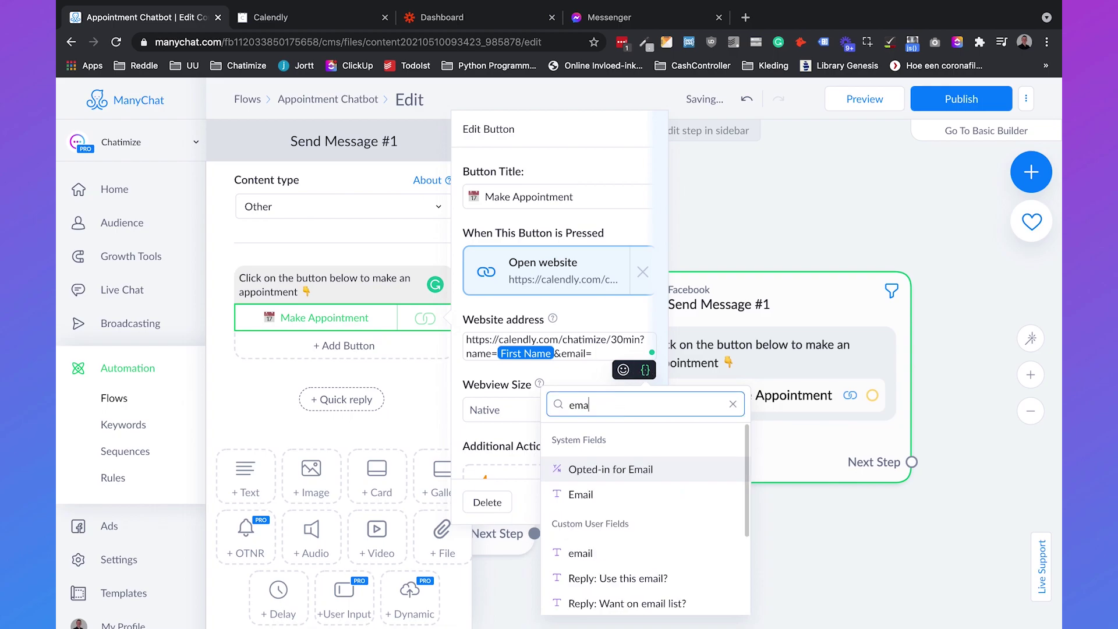
left_click(587, 554)
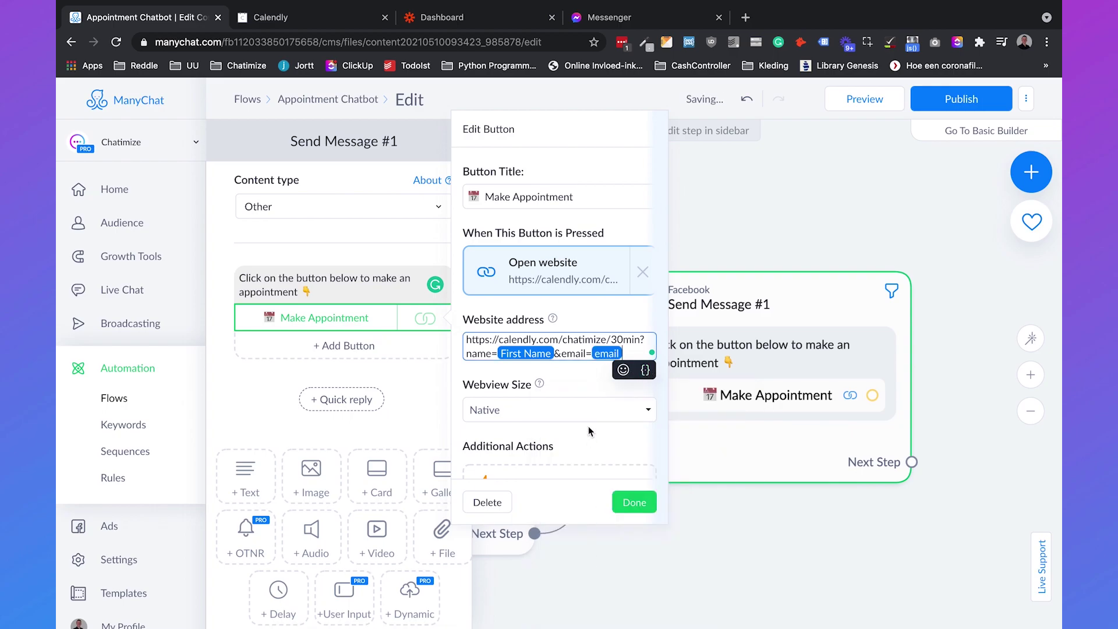
left_click(636, 504)
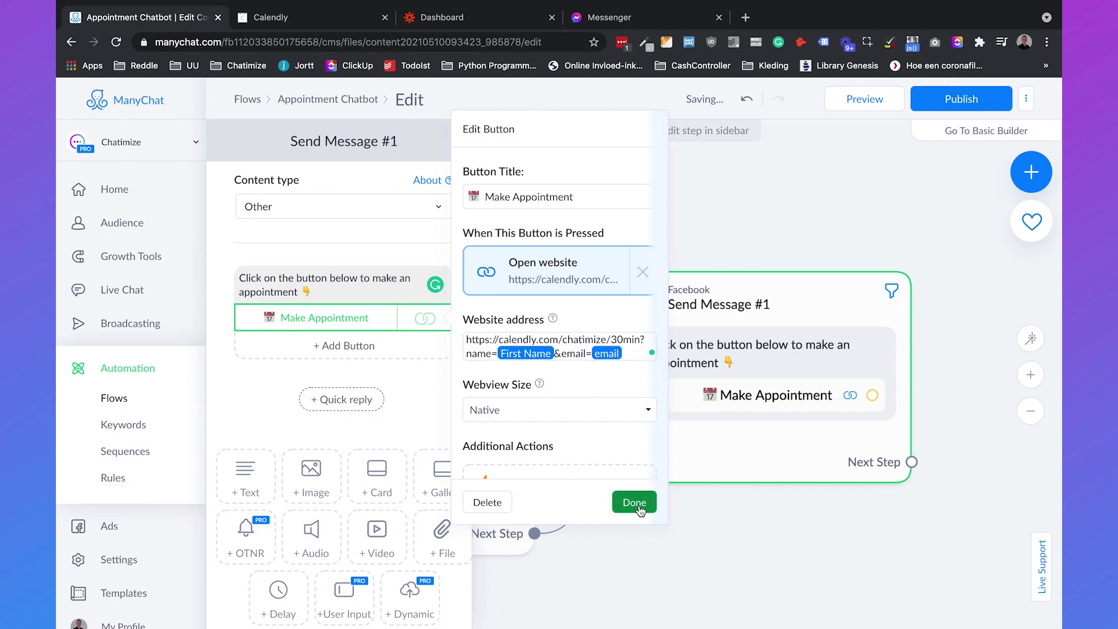
left_click(943, 262)
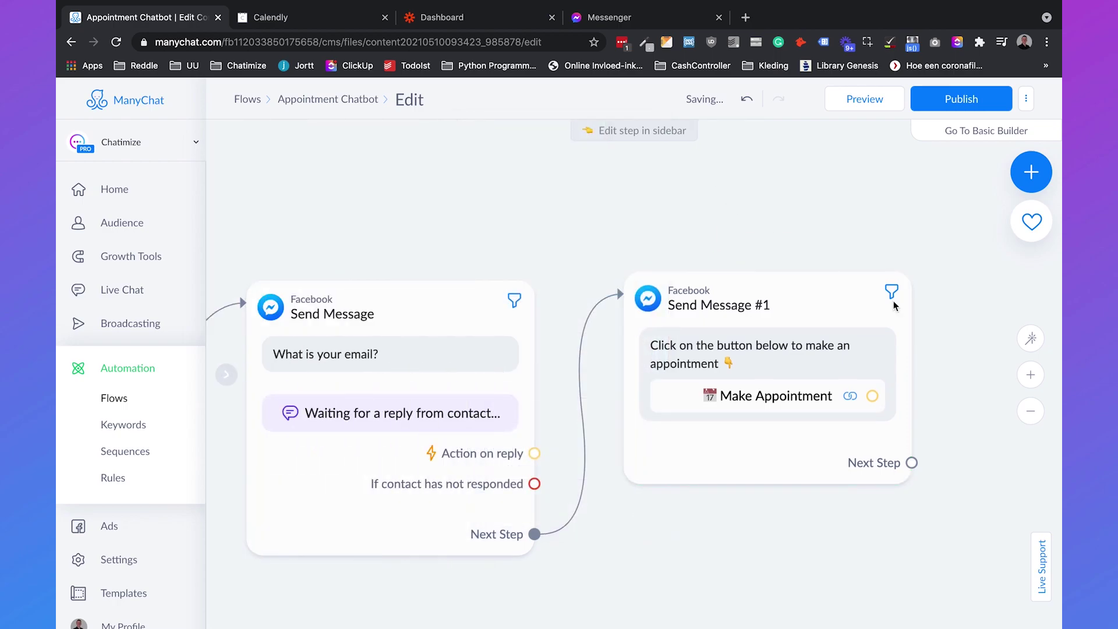
Publish the Appointment Chatbot flow.
left_click(1031, 410)
mouse_move(619, 372)
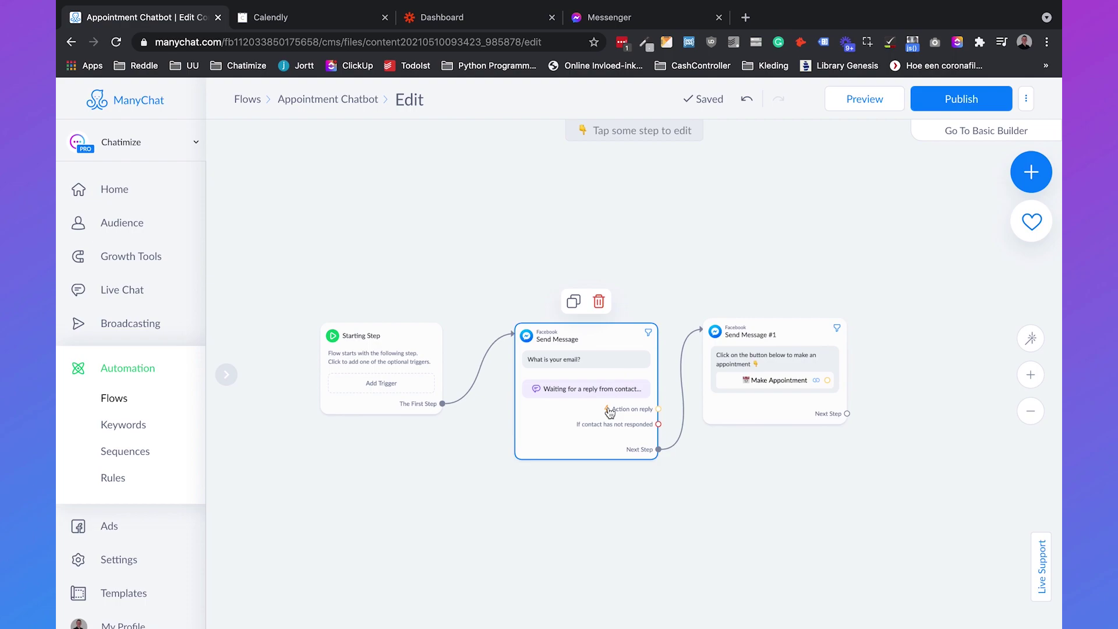
mouse_move(767, 409)
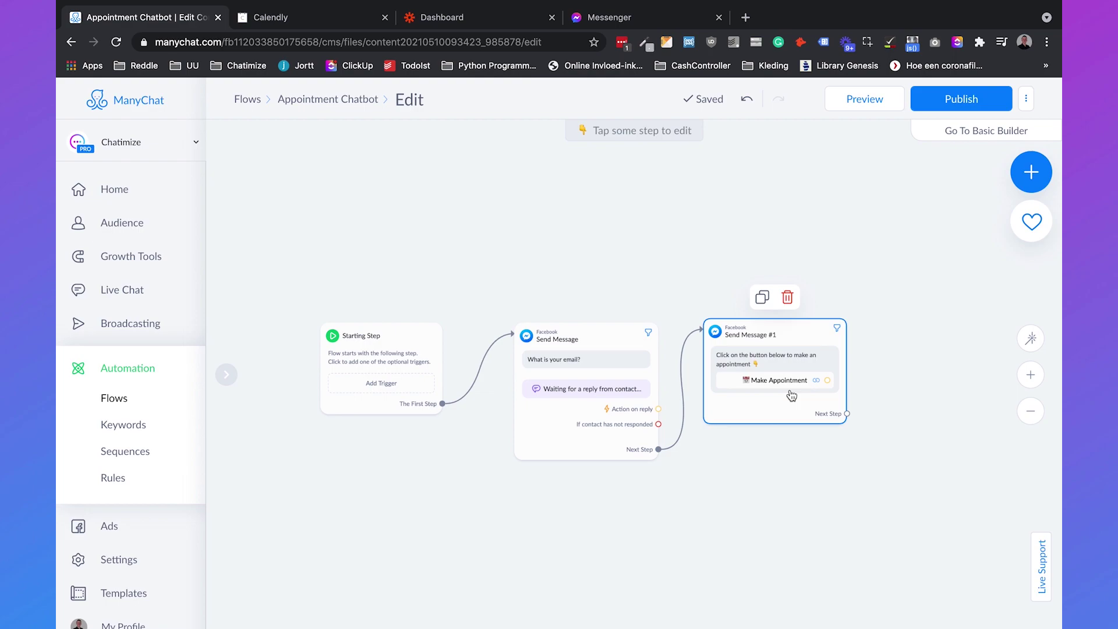
left_click(961, 100)
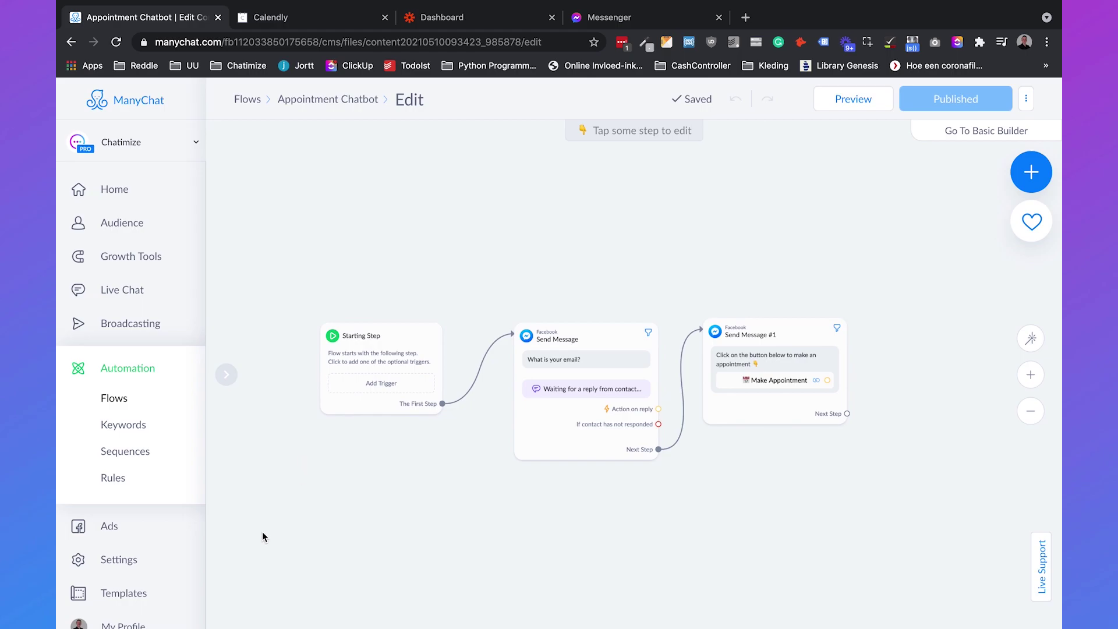
Create a new custom user field of type Text named "Appointment Date" in the ManyChat settings.
left_click(149, 559)
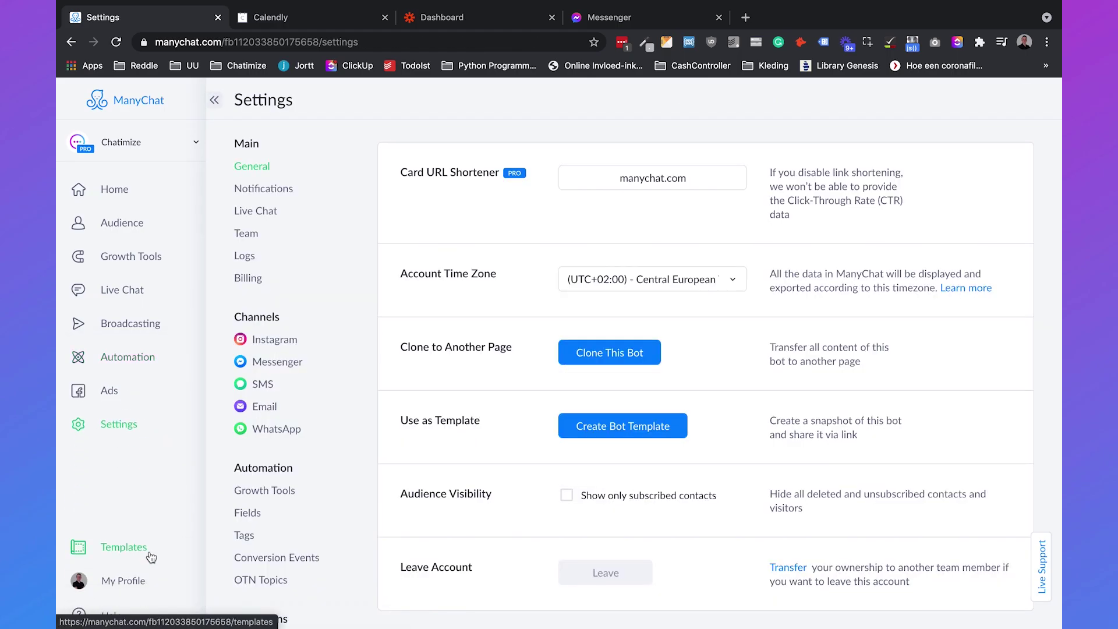
left_click(251, 514)
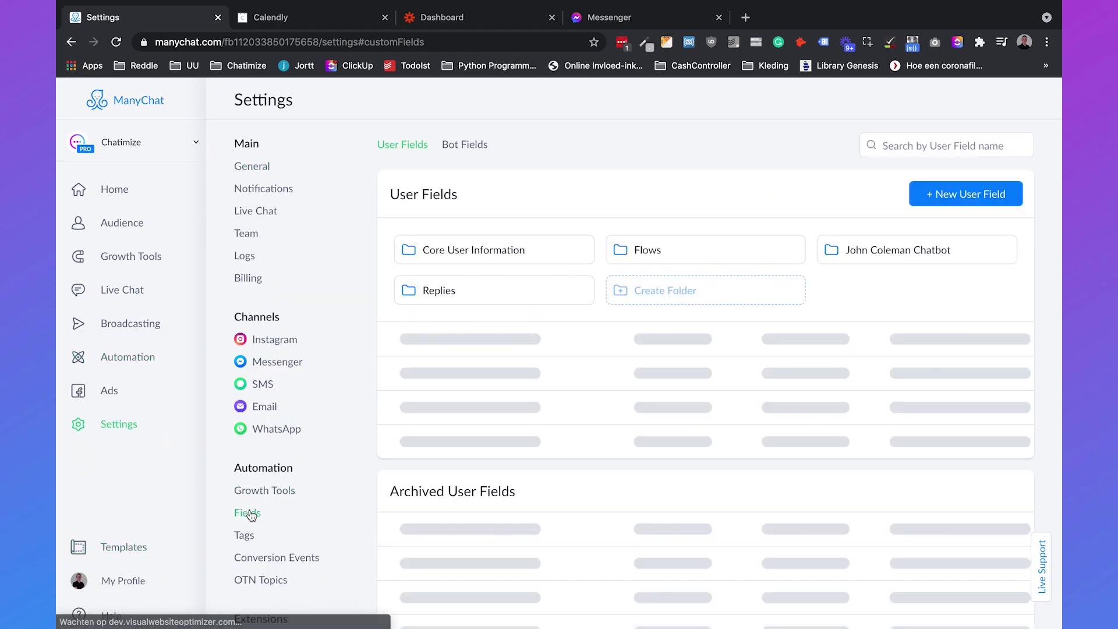
left_click(960, 198)
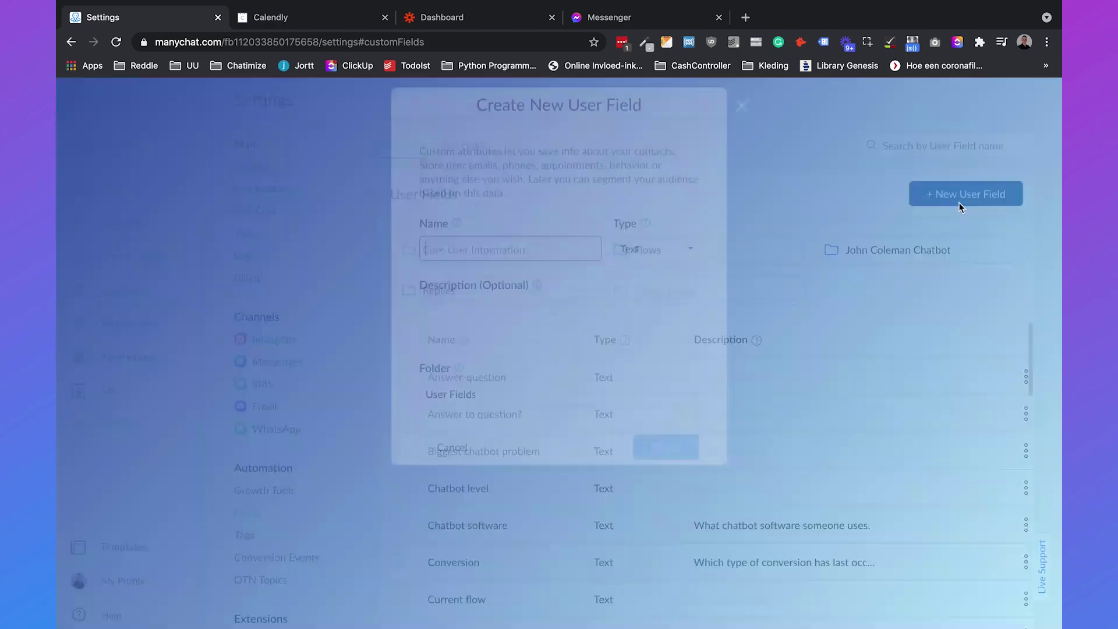
type("App")
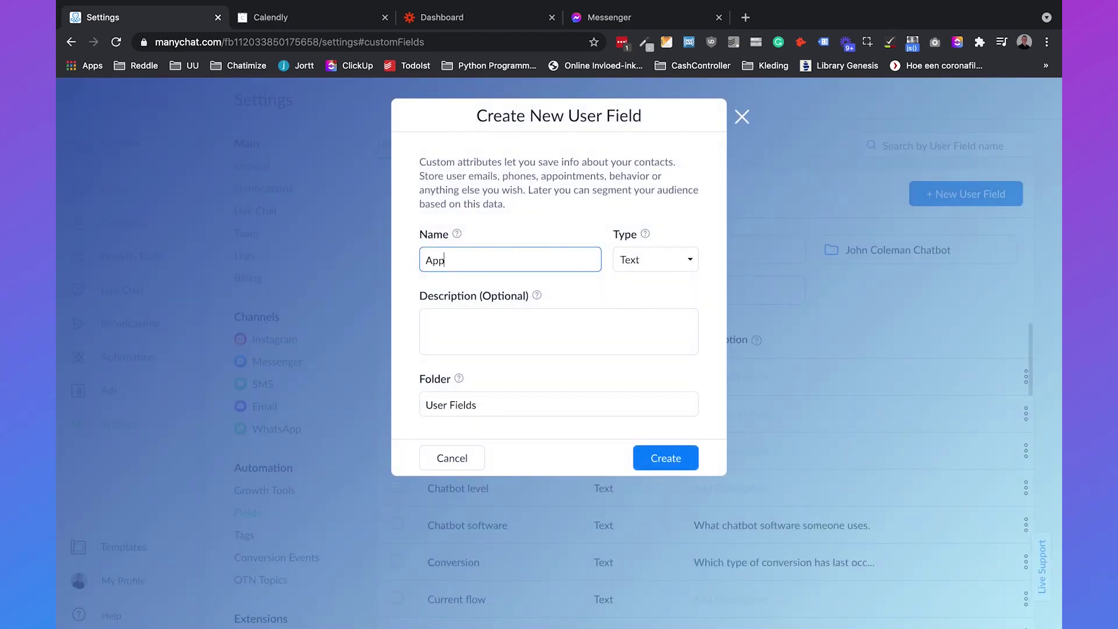
type("ointment Date")
left_click(645, 457)
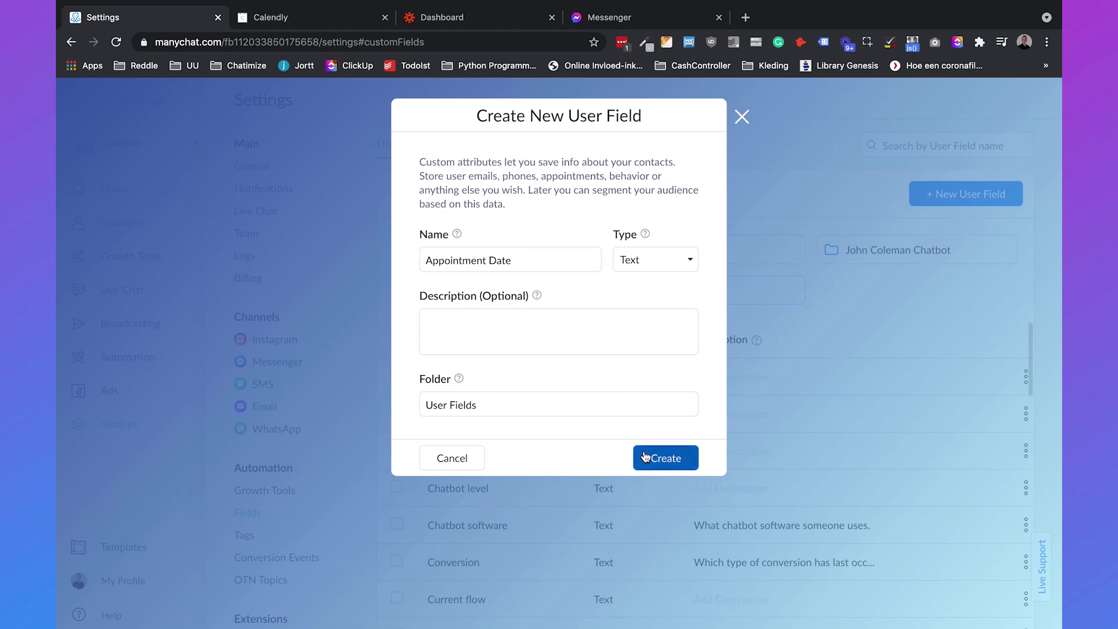
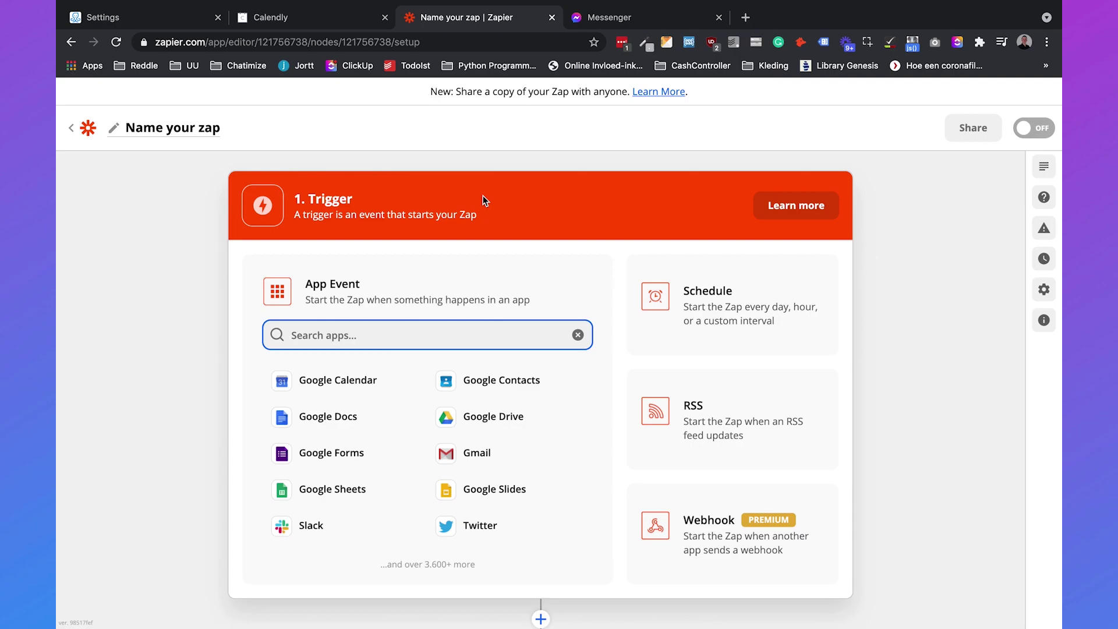
Set the Zap's trigger to Calendly with the event Invitee Created.
type("calendly")
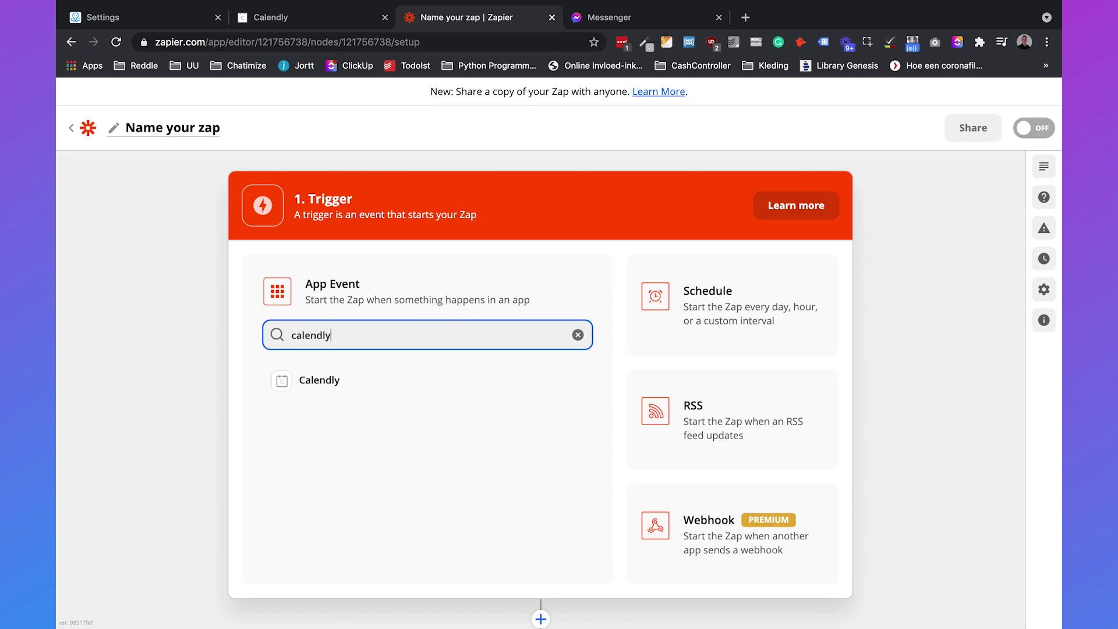
left_click(348, 378)
left_click(334, 374)
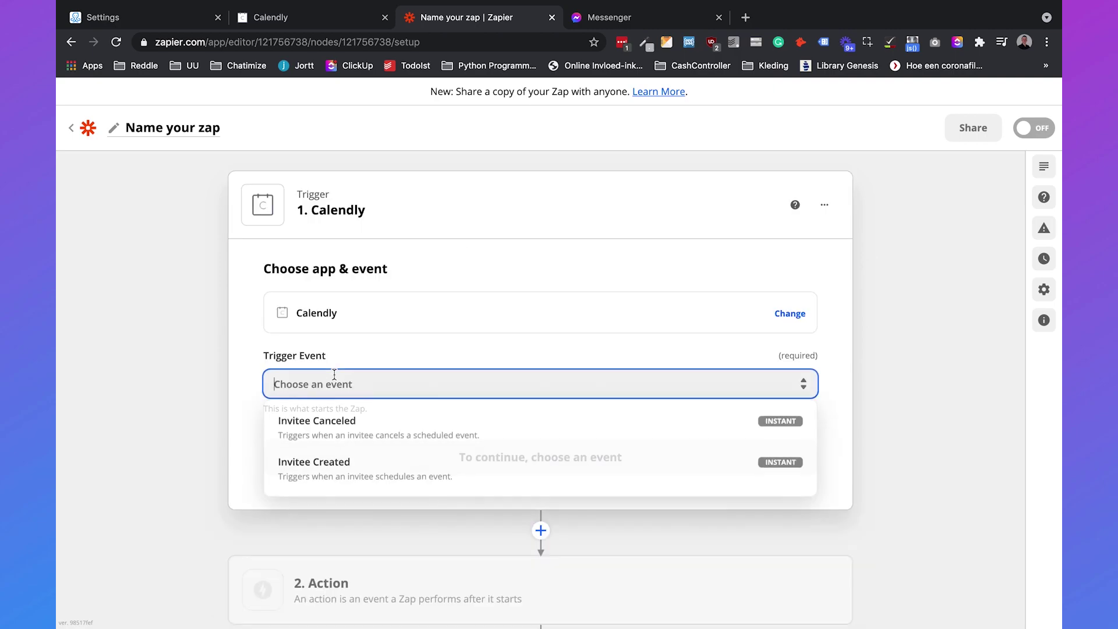
left_click(356, 469)
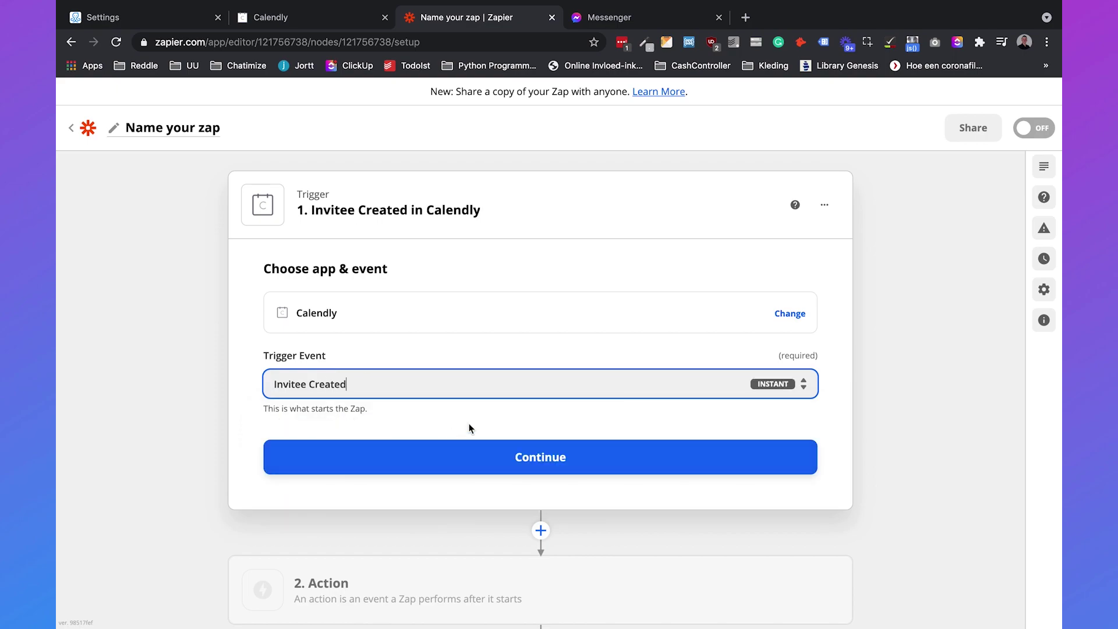
left_click(477, 465)
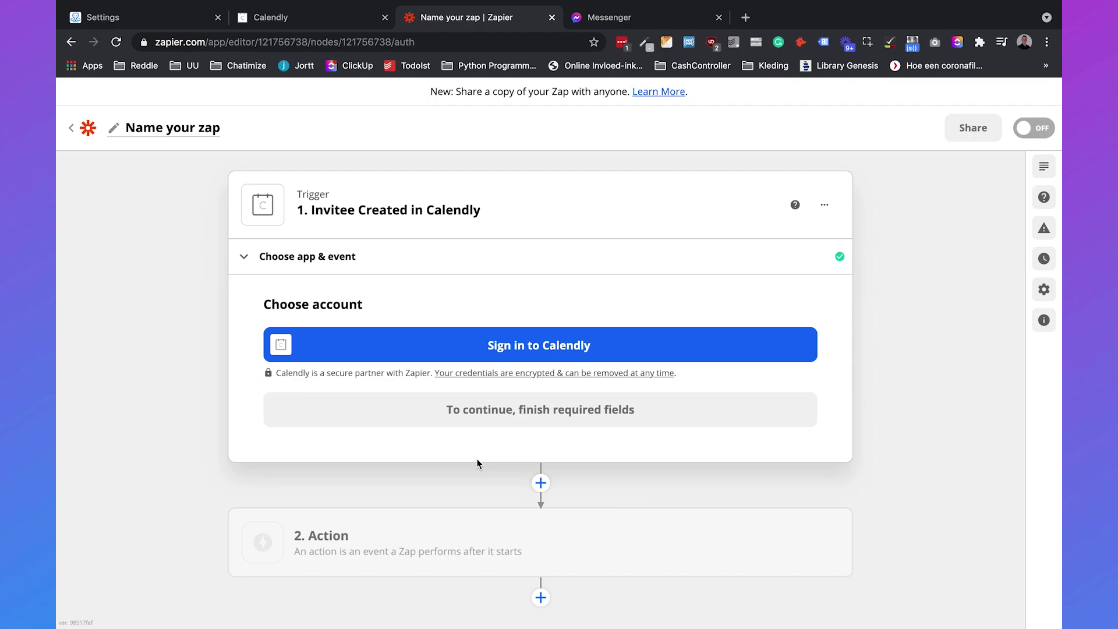
Start connecting a Calendly account to the Zap and copy the API key from Calendly's Integrations page.
left_click(481, 352)
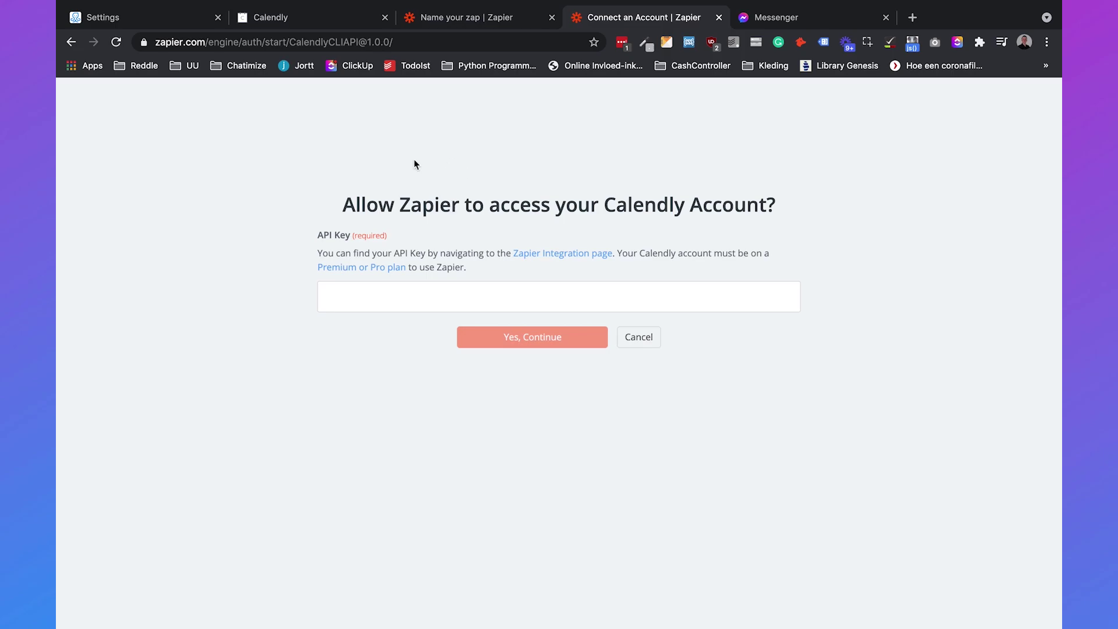
left_click(324, 26)
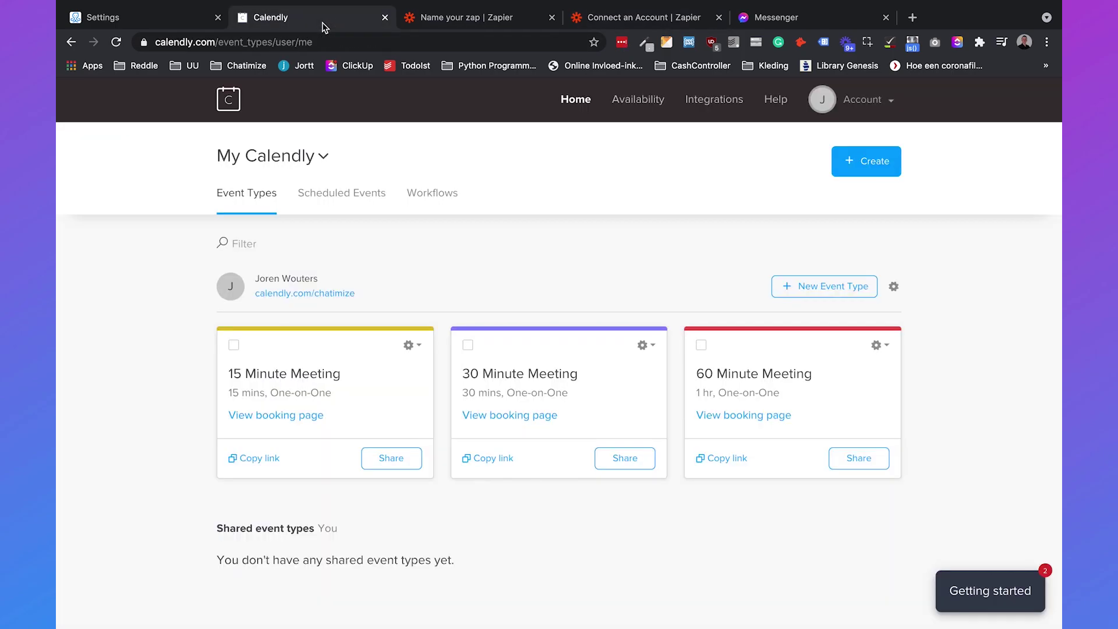
left_click(707, 103)
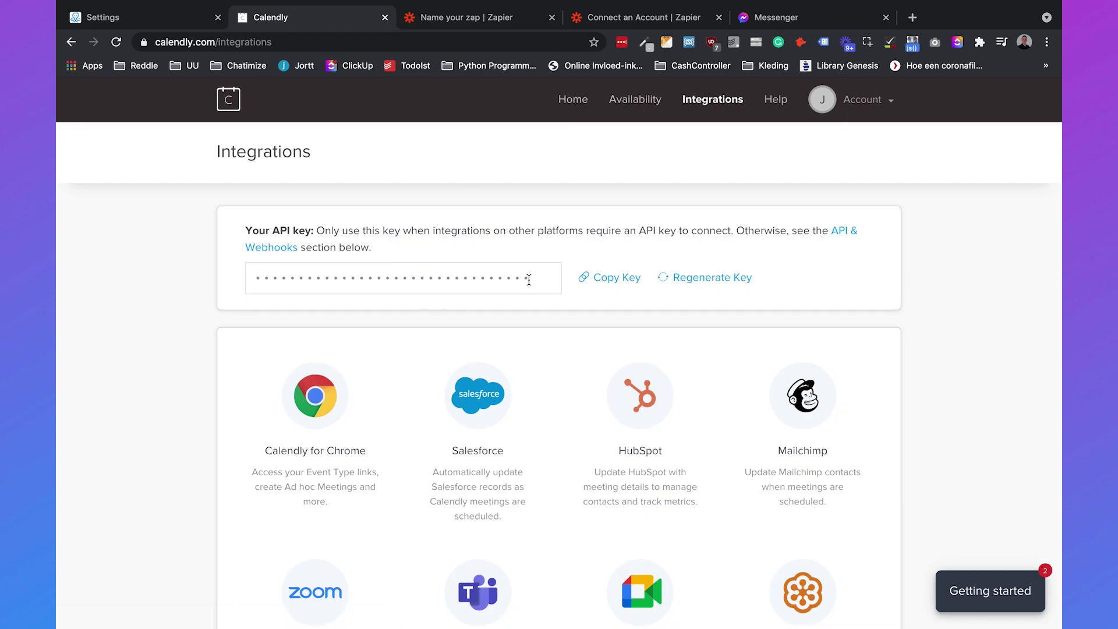
left_click(609, 286)
Paste the API key to authorize Zapier's access to Calendly, and accept the connected account for the trigger.
left_click(642, 18)
left_click(466, 301)
key("super+v")
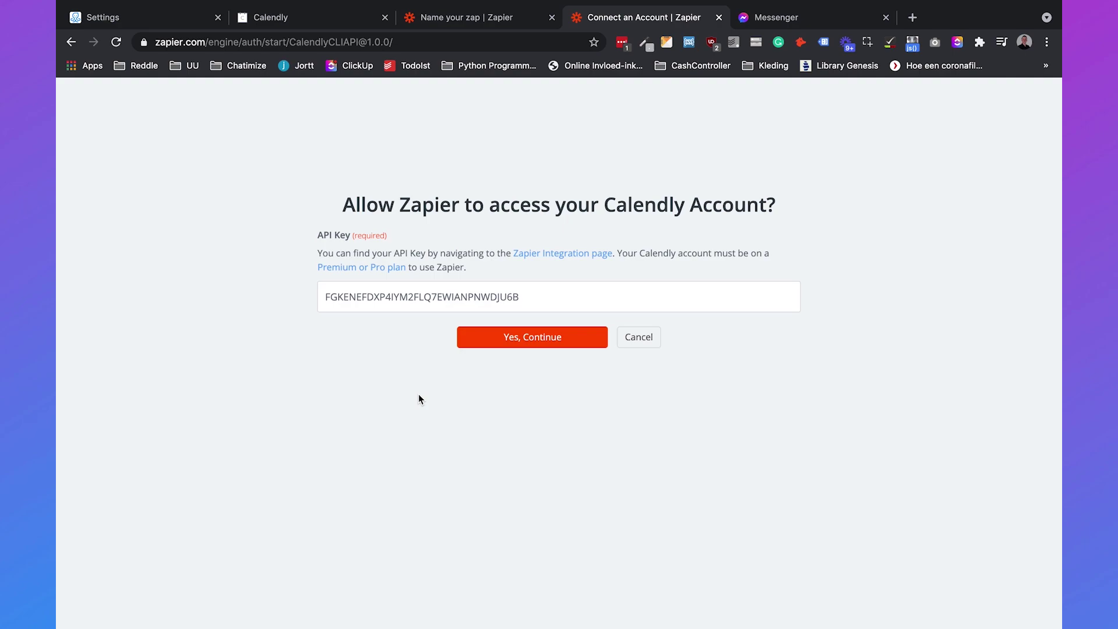
left_click(524, 344)
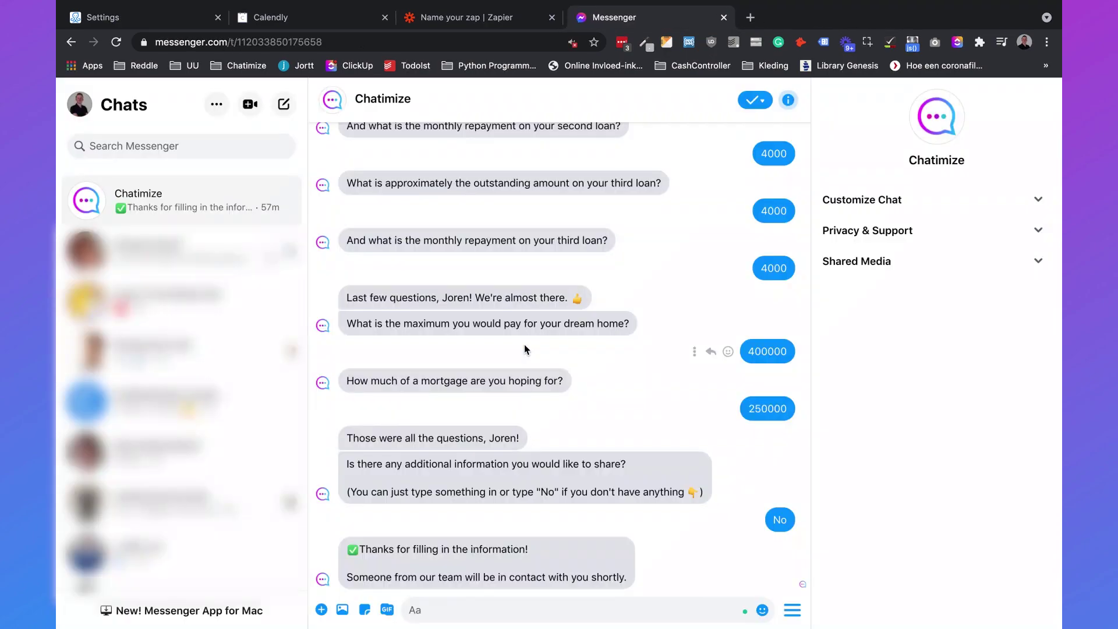
left_click(444, 22)
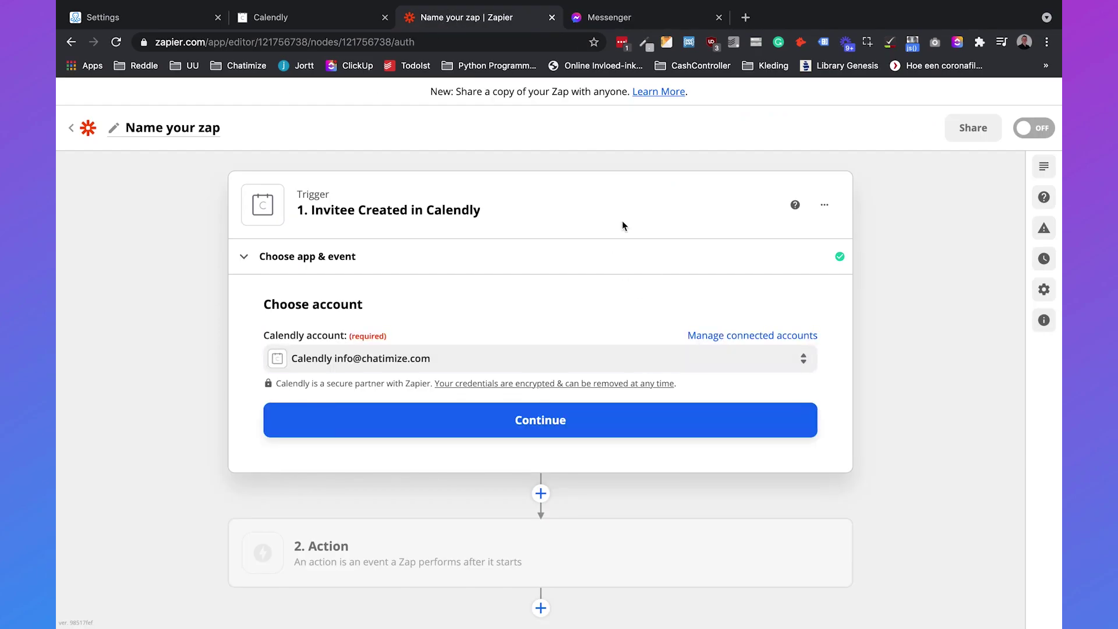
left_click(576, 423)
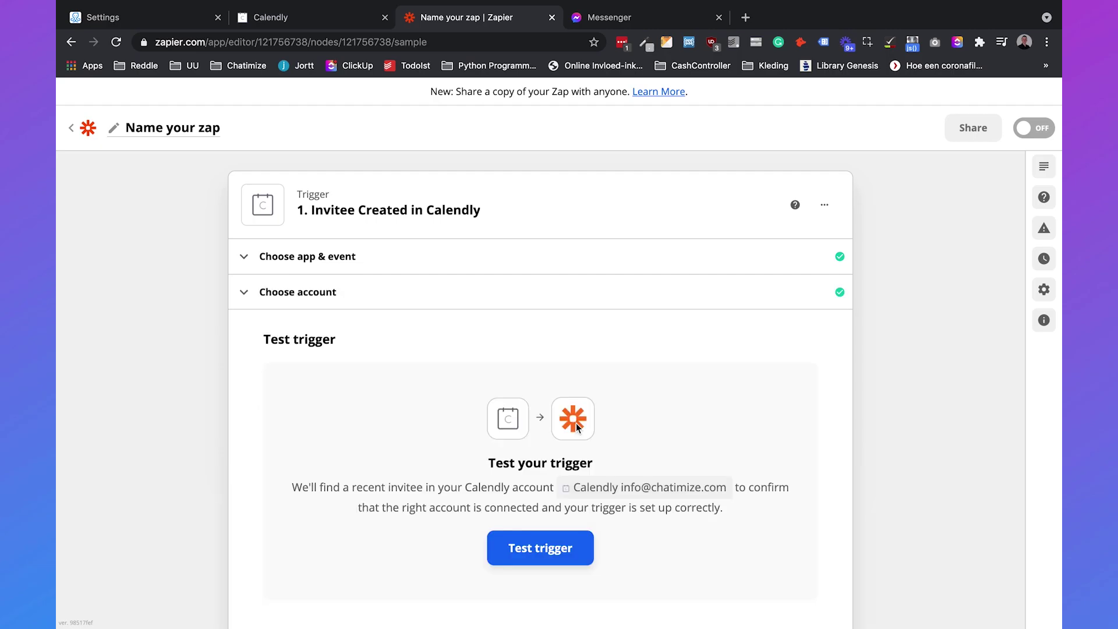
Test the Calendly trigger with a recent invitee and continue to the Zap's action step.
left_click(554, 546)
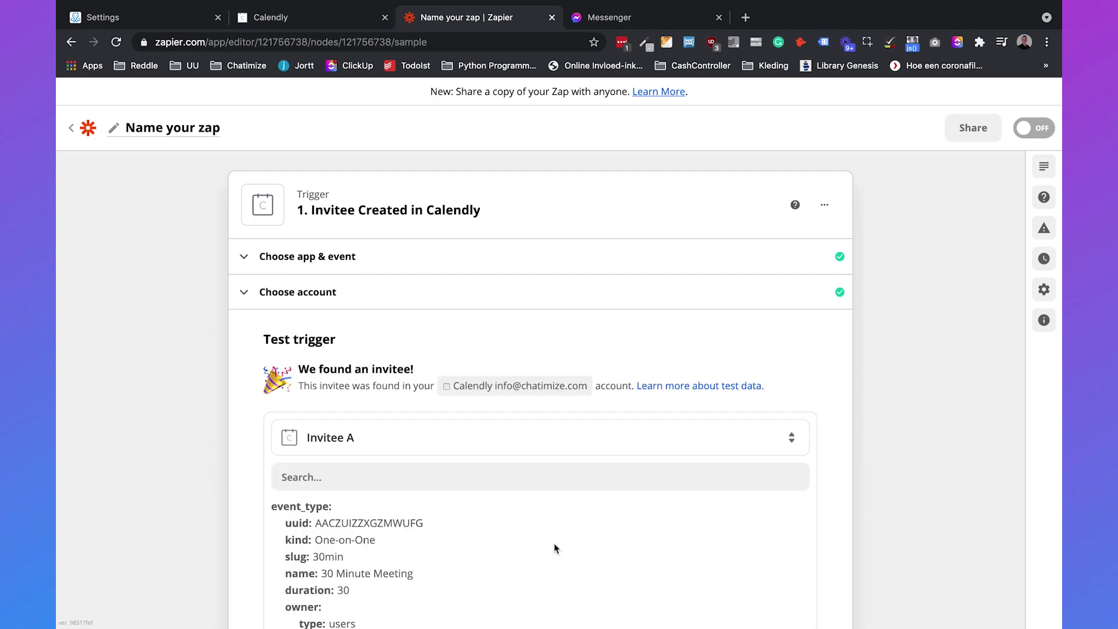
scroll(554, 547, "down", 10)
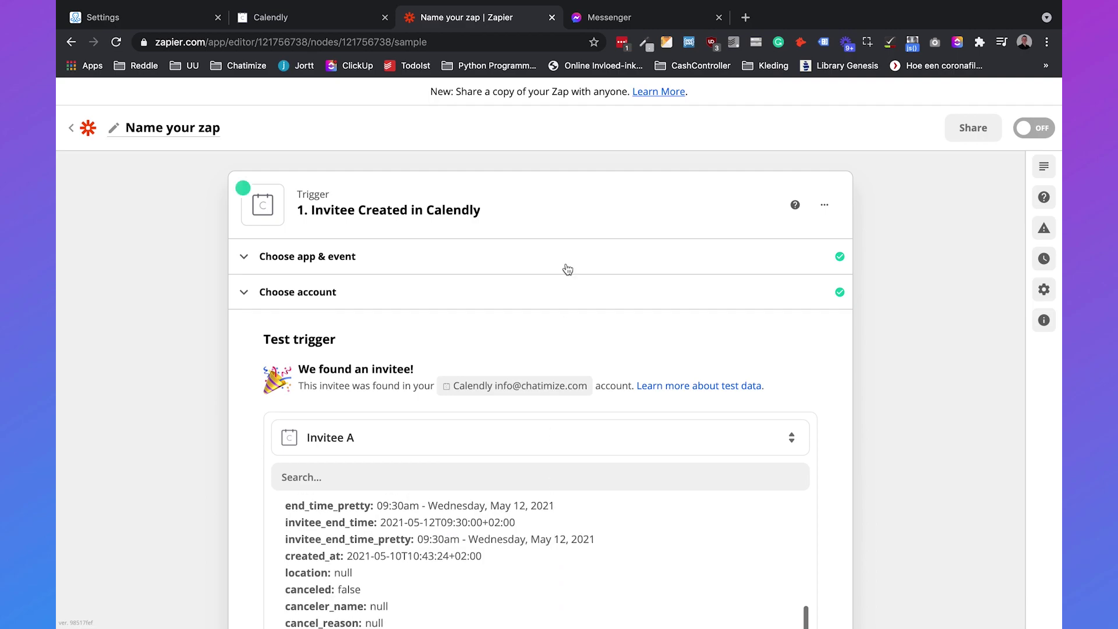
scroll(567, 267, "down", 5)
scroll(567, 268, "down", 5)
left_click(537, 511)
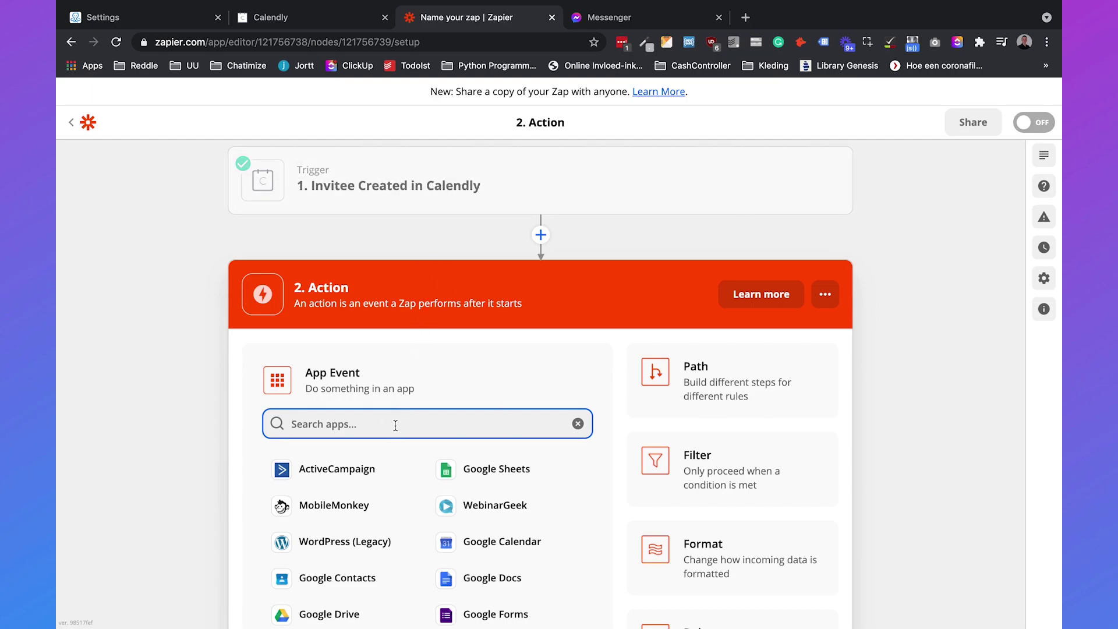
Set the Zap's action to ManyChat with the event Find User by Custom Field.
type("manychat")
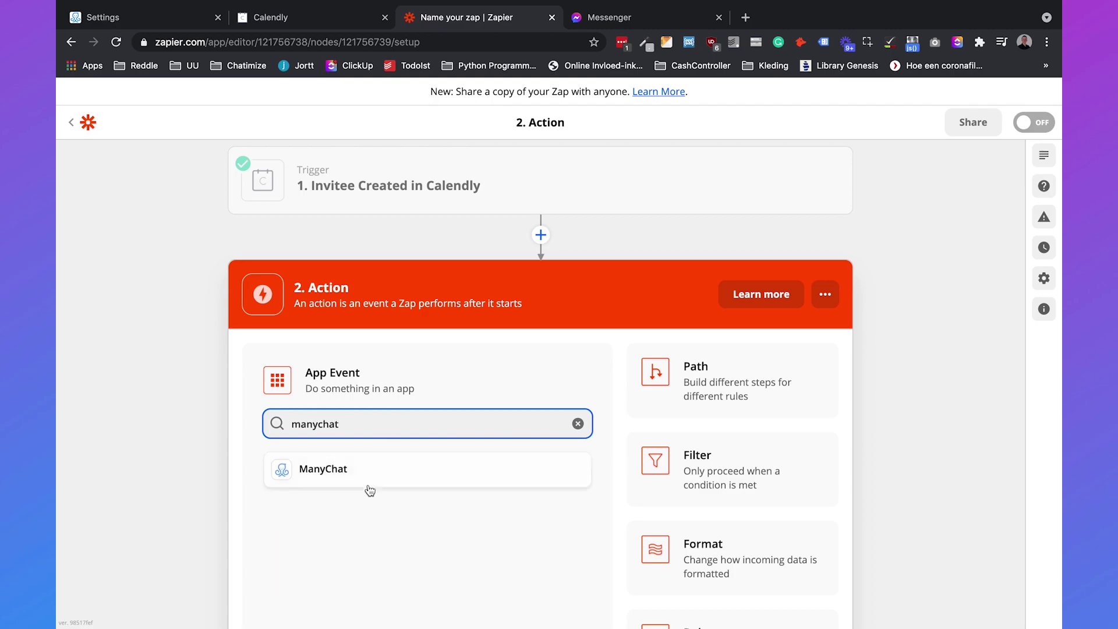
left_click(368, 485)
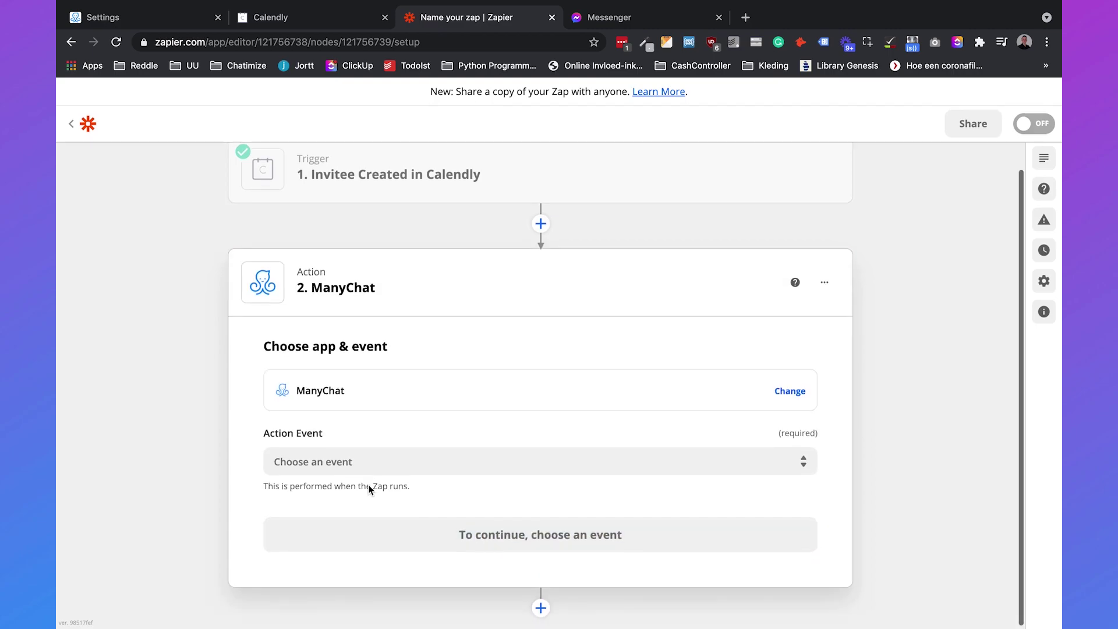
left_click(360, 459)
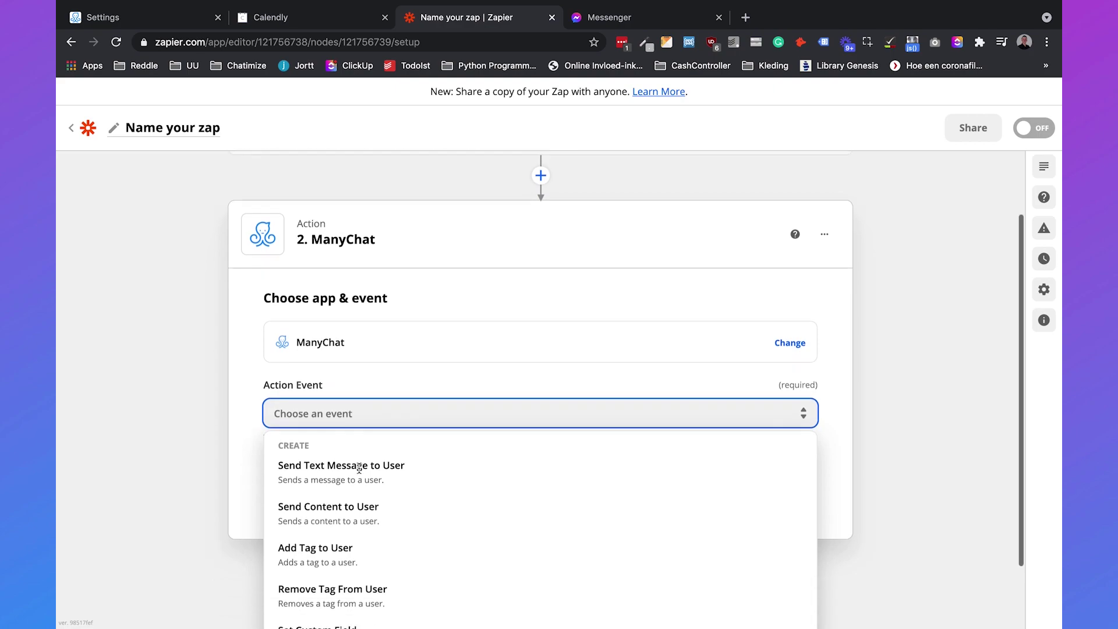
scroll(417, 457, "down", 5)
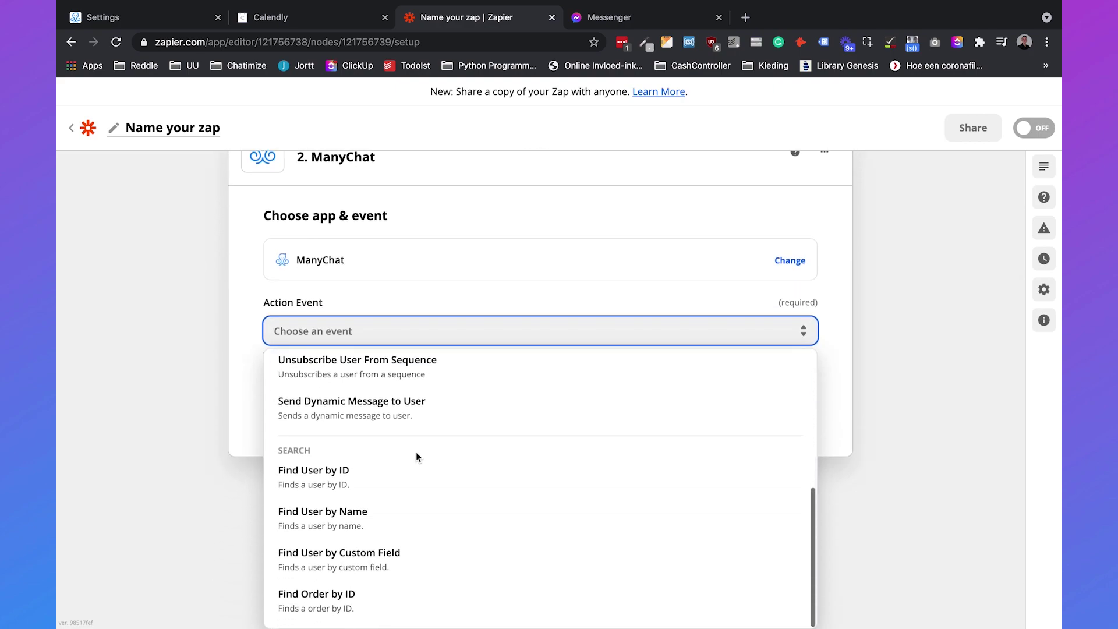
left_click(405, 561)
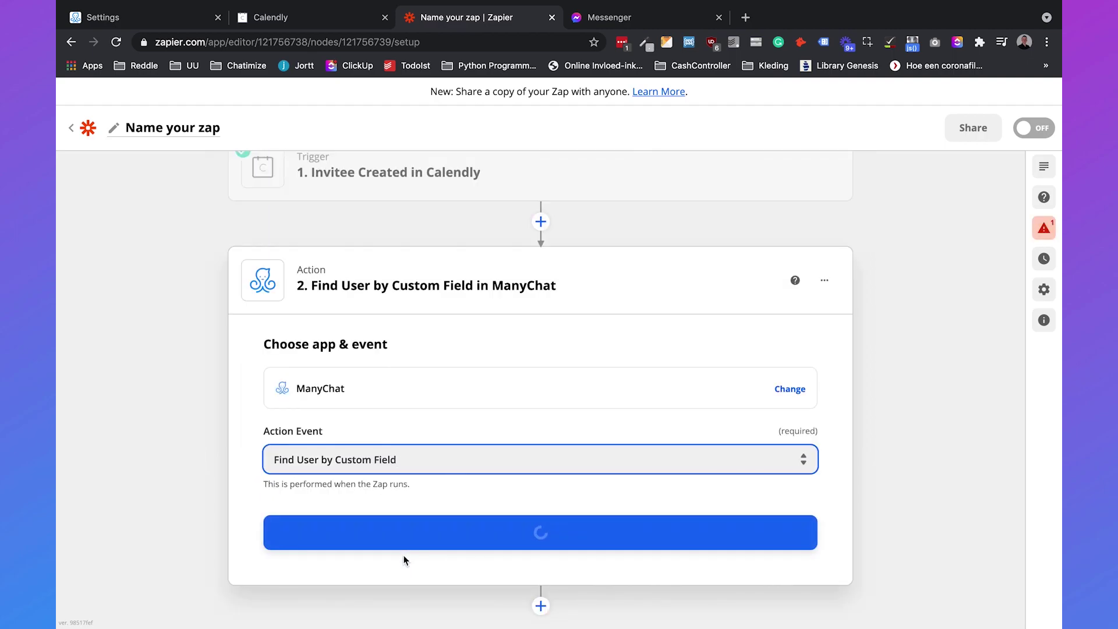
left_click(401, 532)
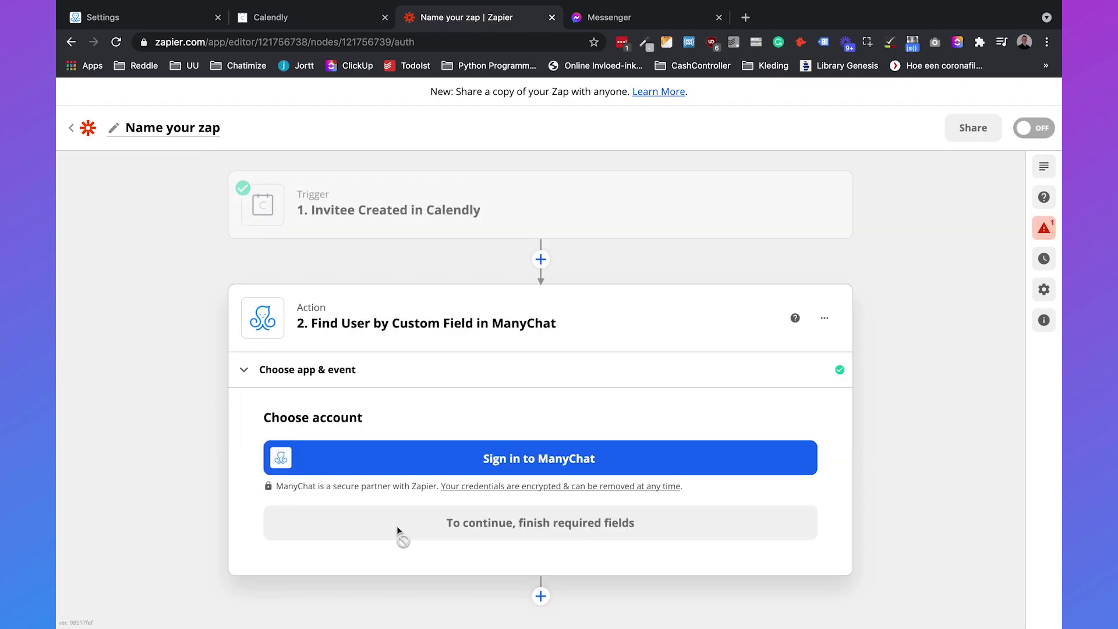
Connect the Chatimize ManyChat account to Zapier and accept it as the action's account.
left_click(414, 460)
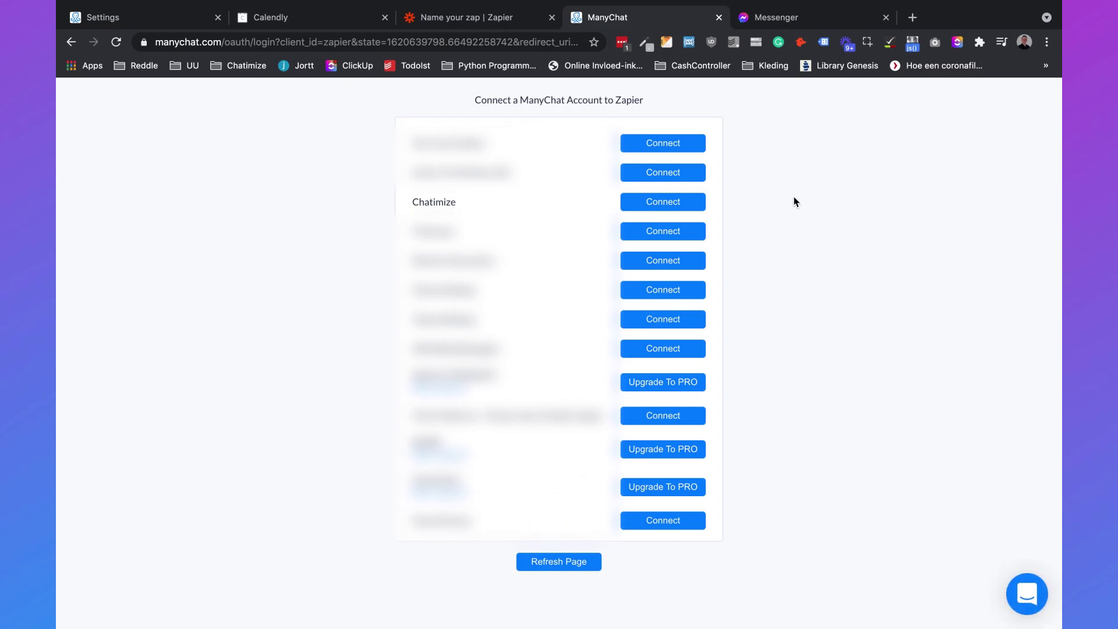
left_click(669, 207)
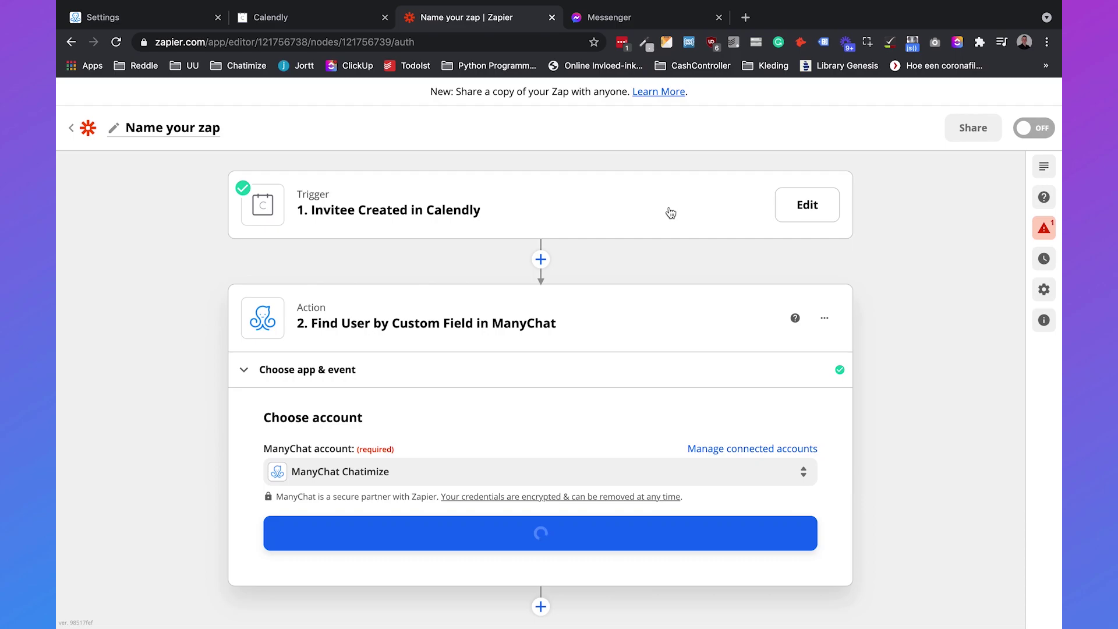
left_click(554, 532)
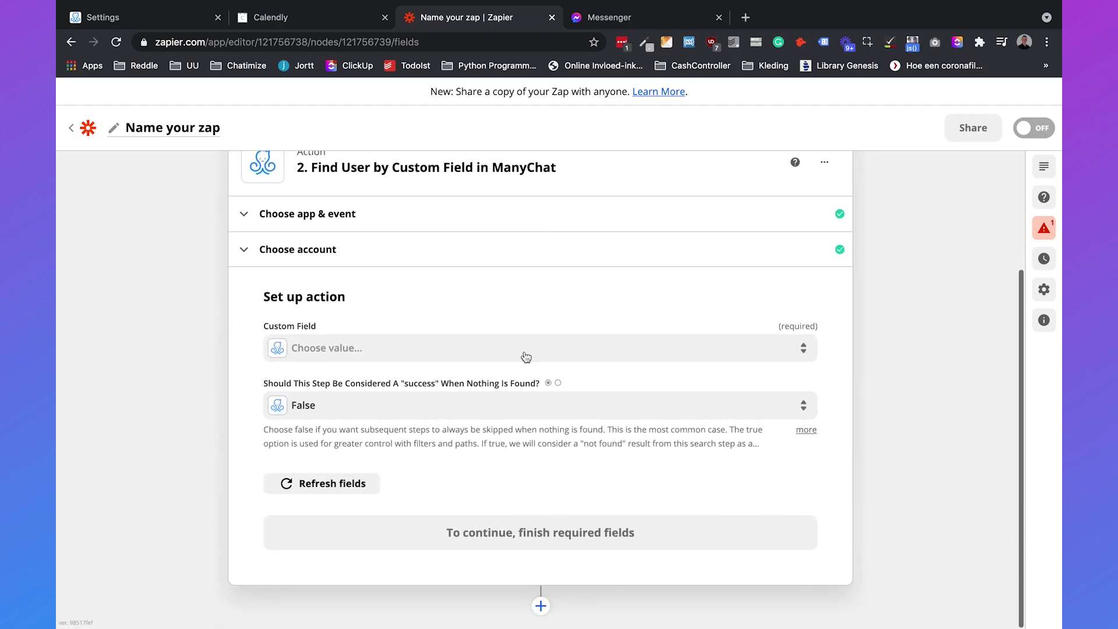
Choose email as the custom field that the action uses to find the user.
left_click(450, 346)
type("email")
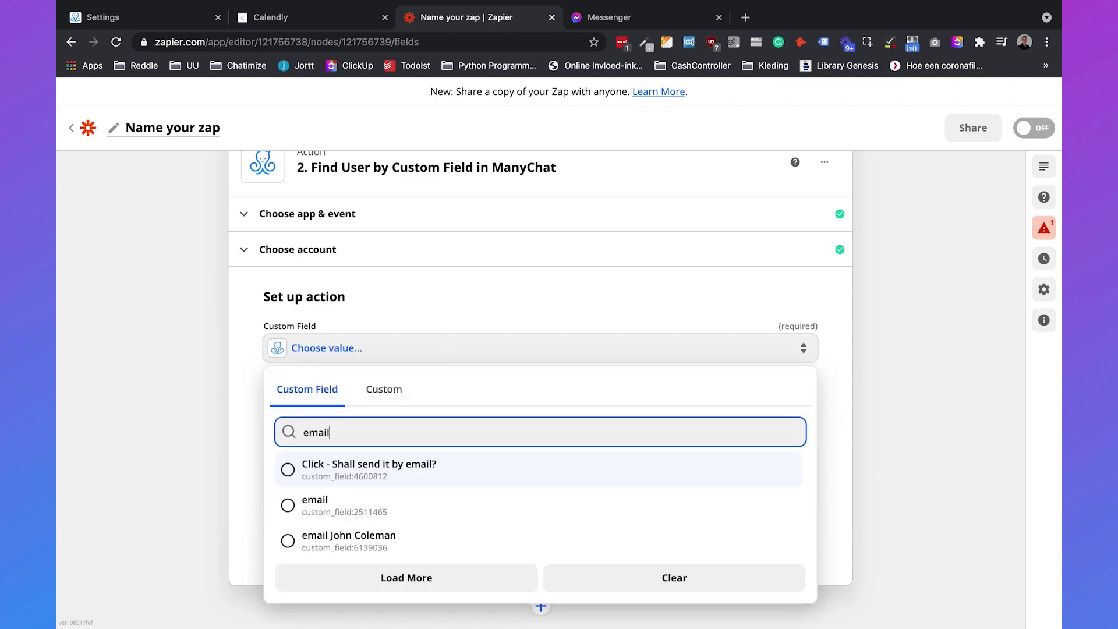
left_click(289, 506)
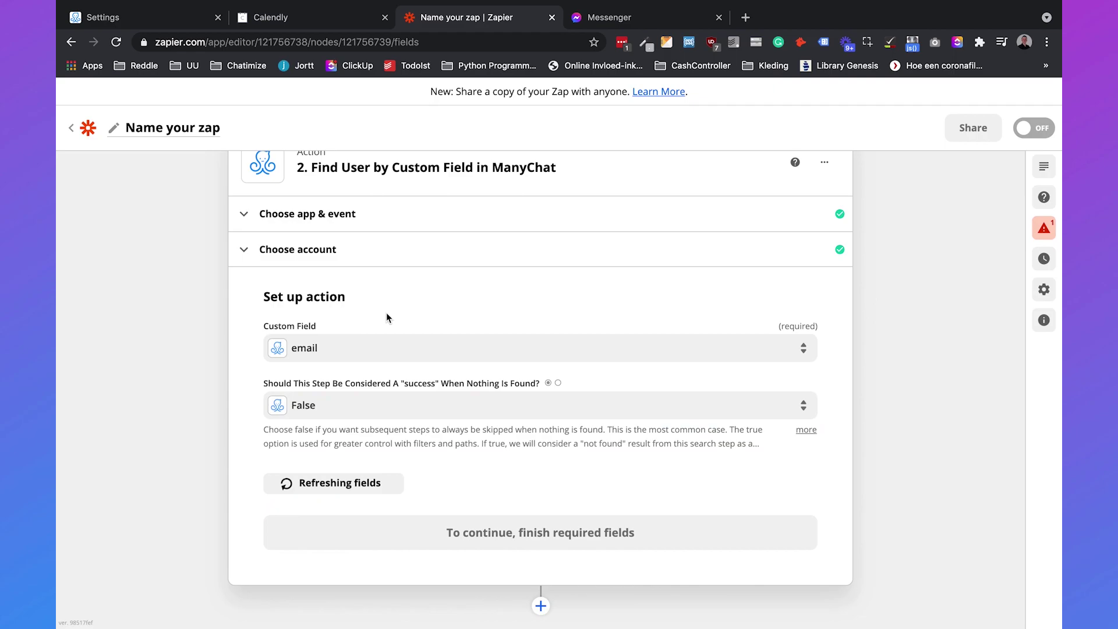
Check in ManyChat's Appointment Chatbot flow which custom field stores the reply to "What is your email?", and return to the Zap.
left_click(165, 18)
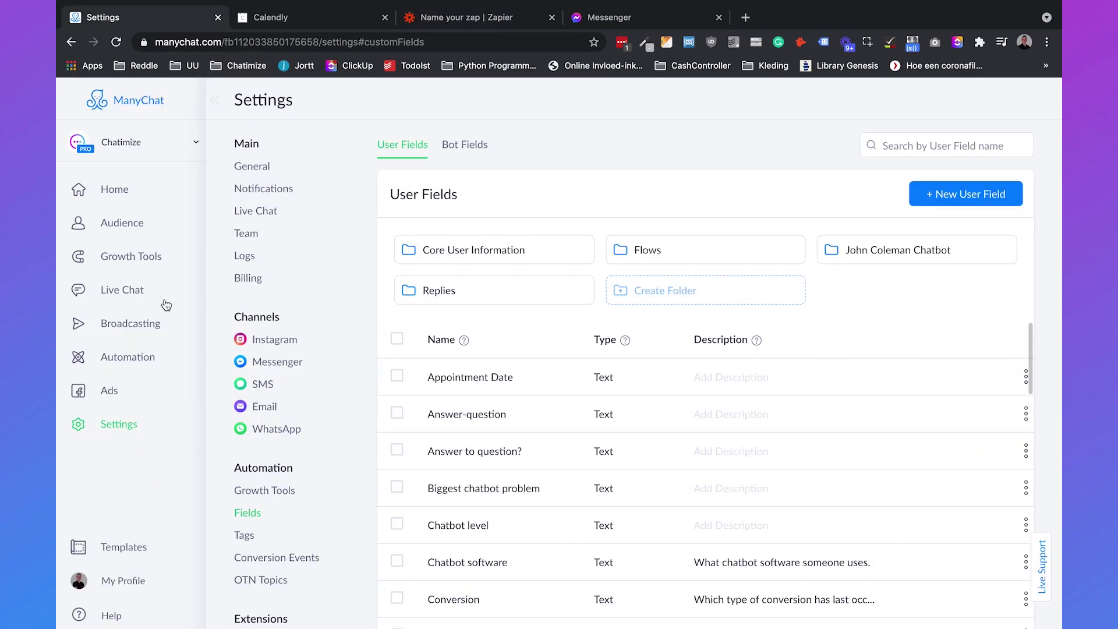
left_click(111, 360)
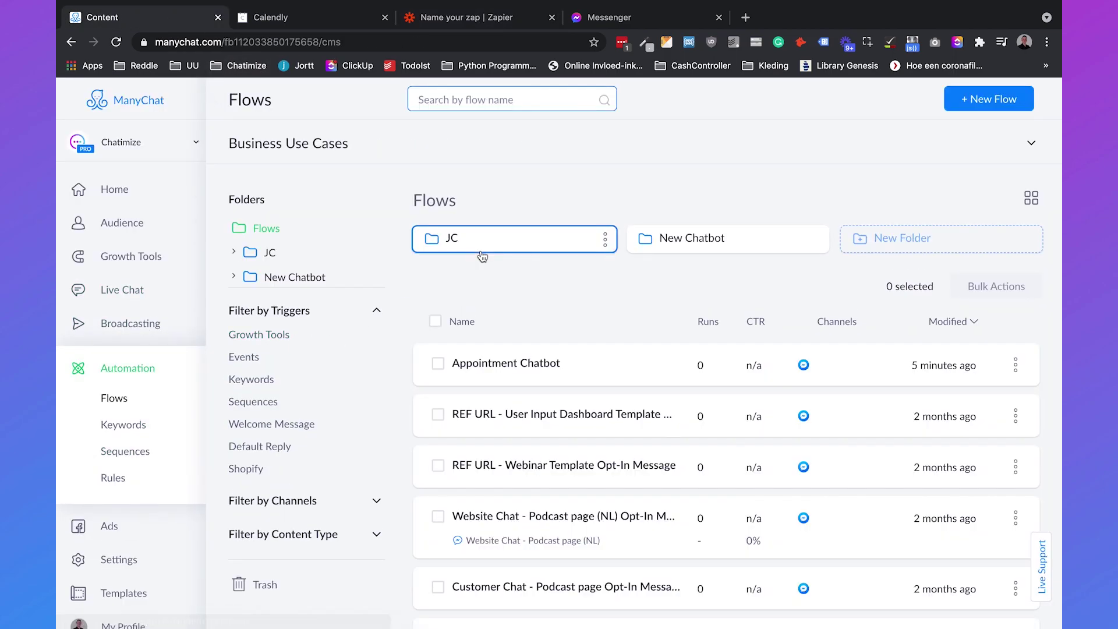
left_click(523, 353)
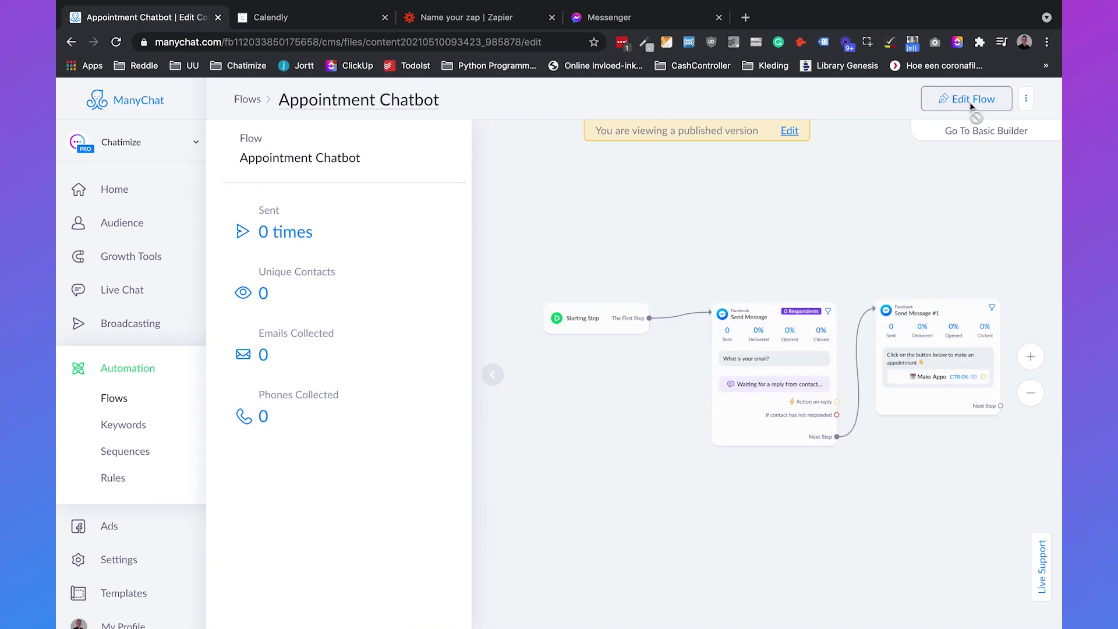
left_click(970, 103)
left_click(651, 353)
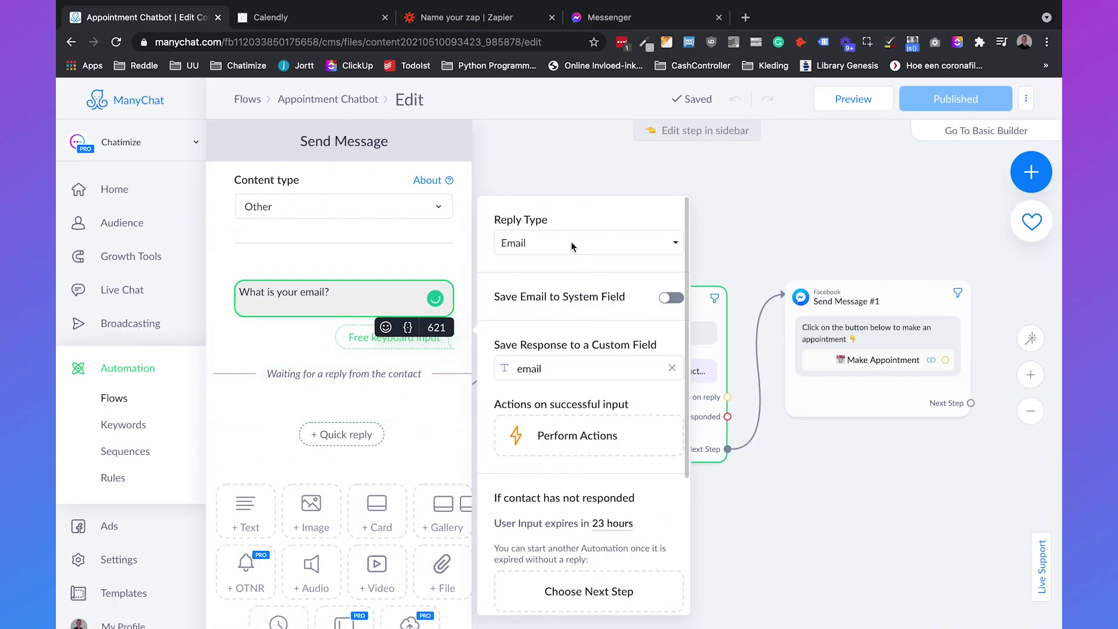
left_click(534, 369)
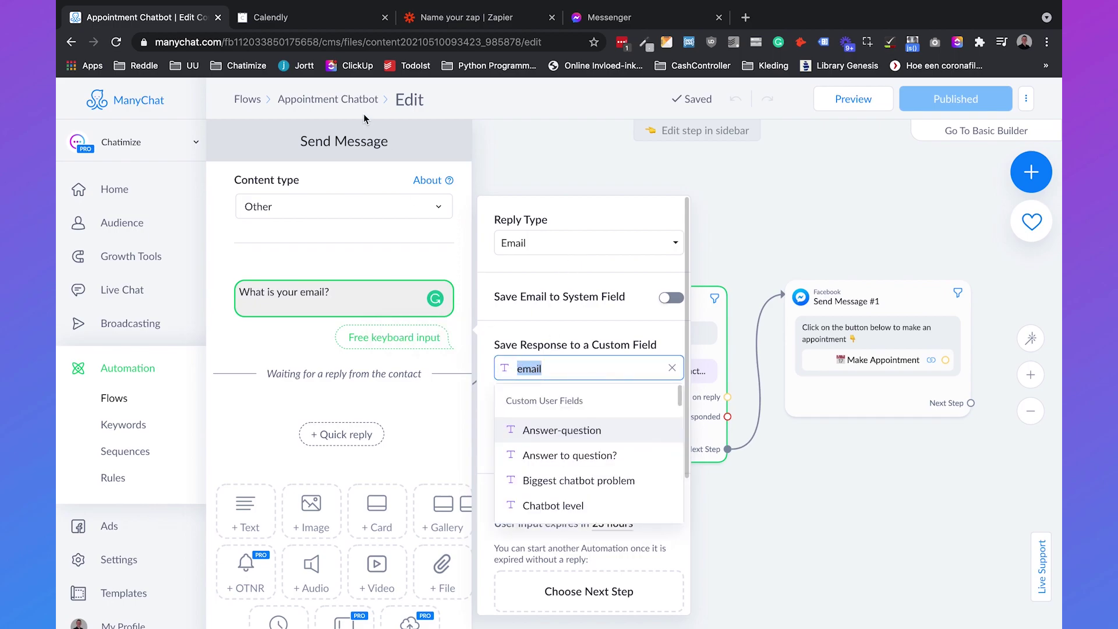
left_click(309, 18)
left_click(424, 13)
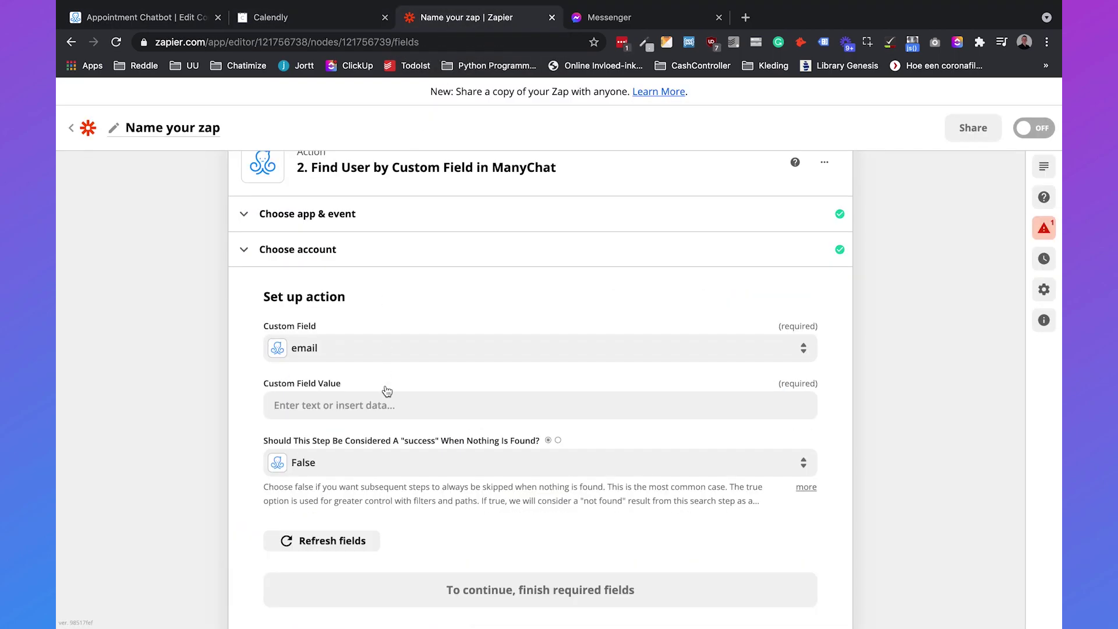
Set the custom field value to Calendly's Invitee Email, and test the user search action.
left_click(374, 407)
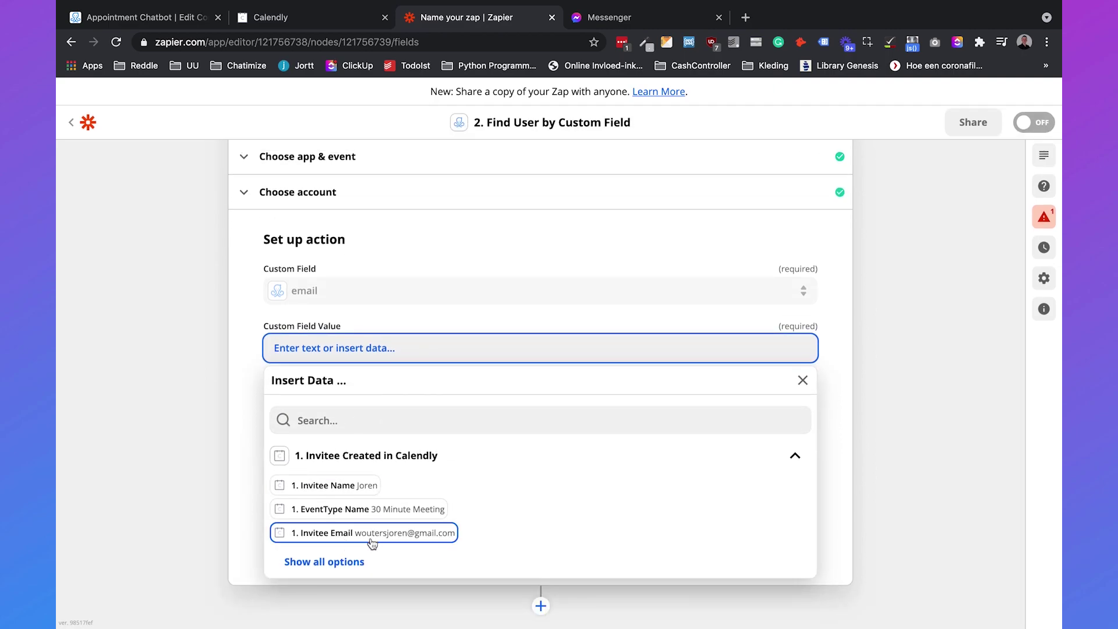
left_click(371, 533)
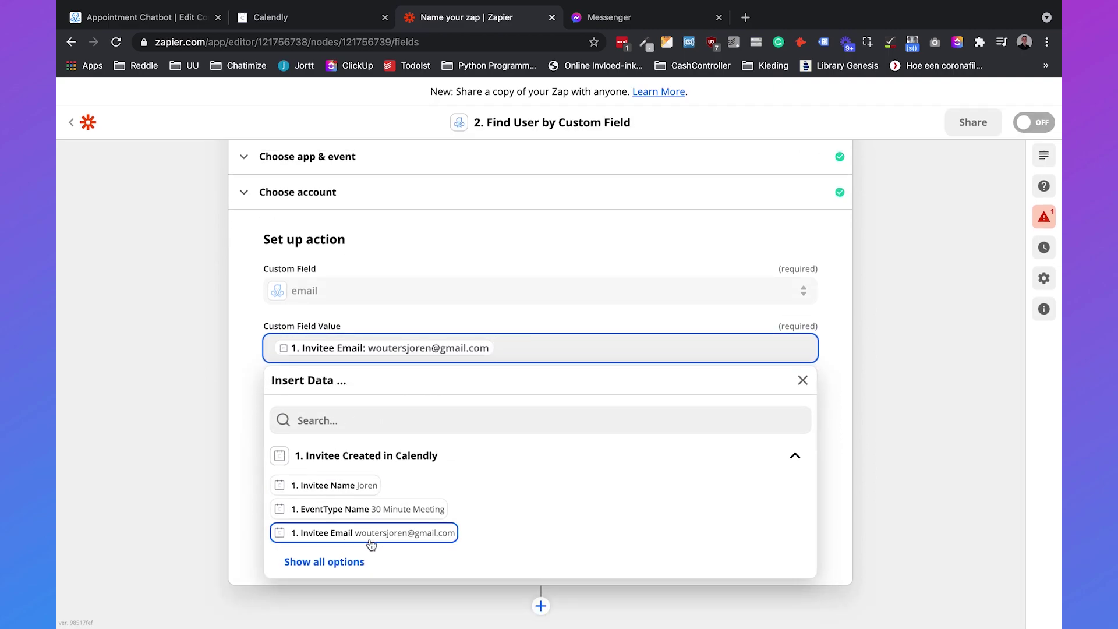
left_click(227, 393)
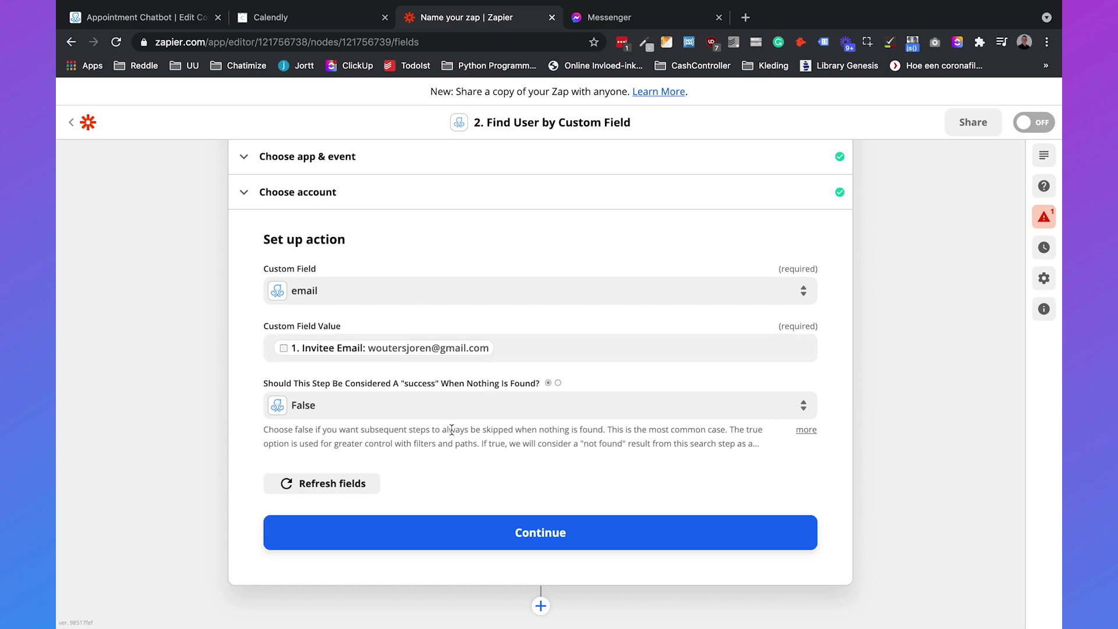
left_click(490, 531)
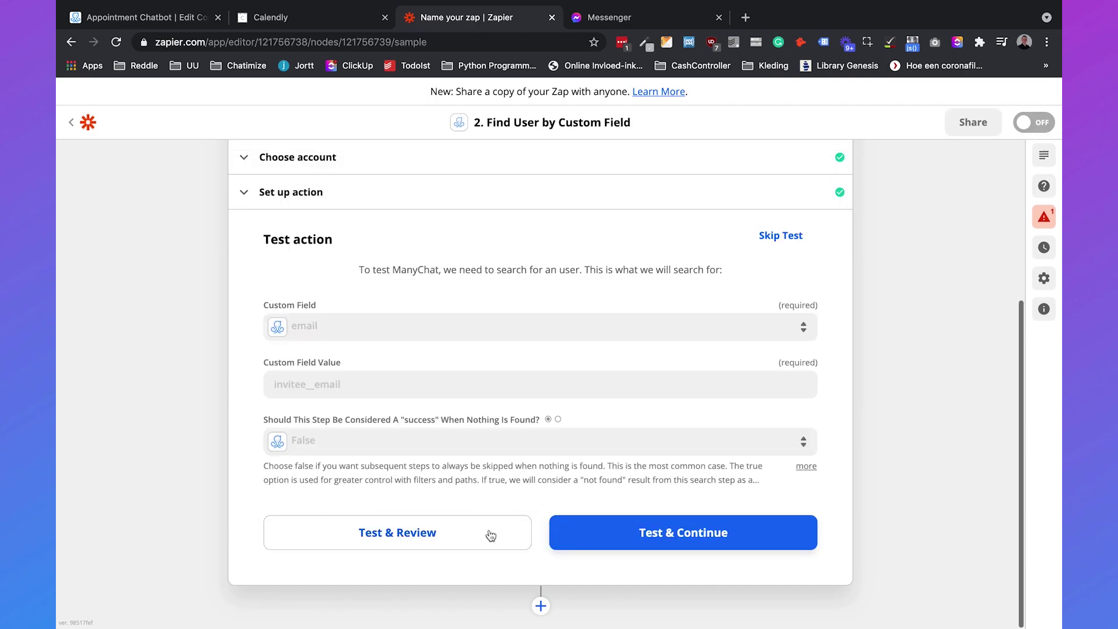
left_click(612, 533)
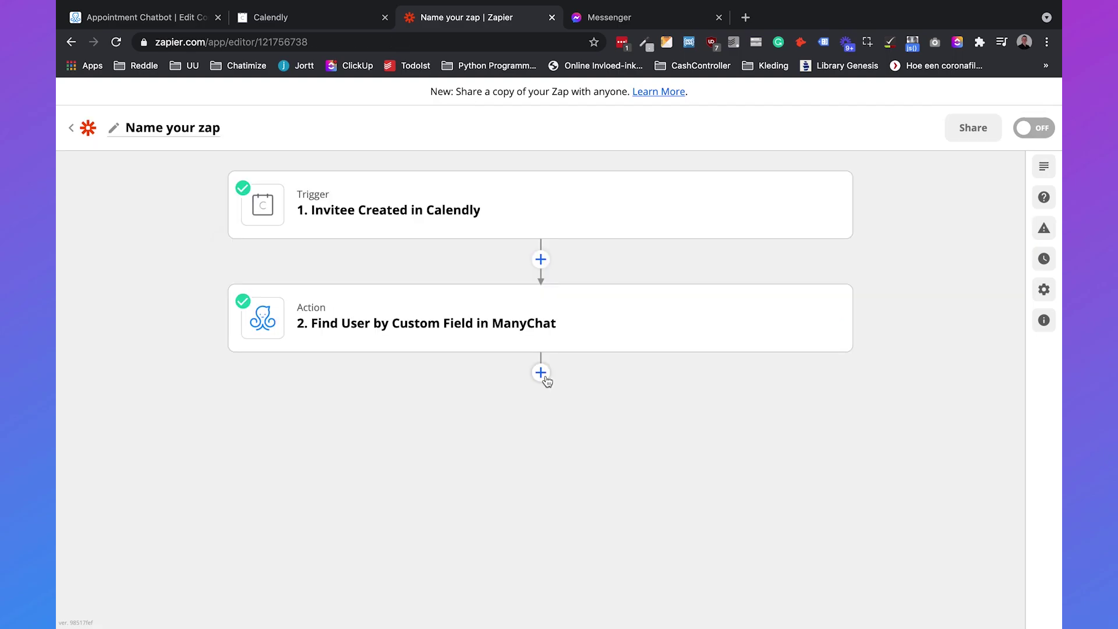
Add a third Zap step using ManyChat with the action event Set Custom Field.
left_click(541, 373)
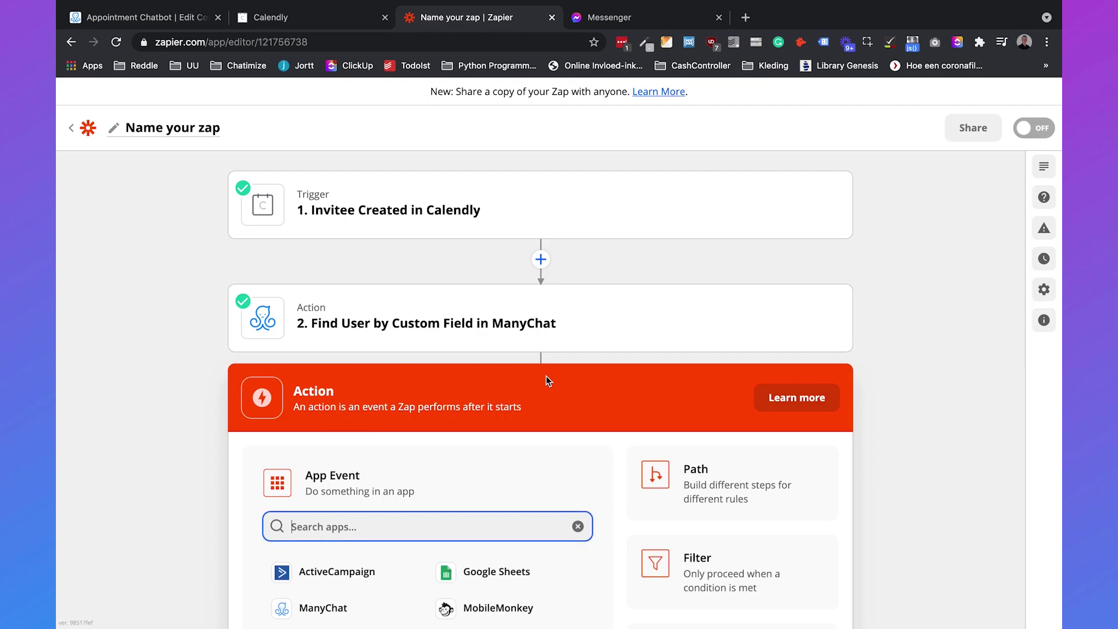
type("manychat")
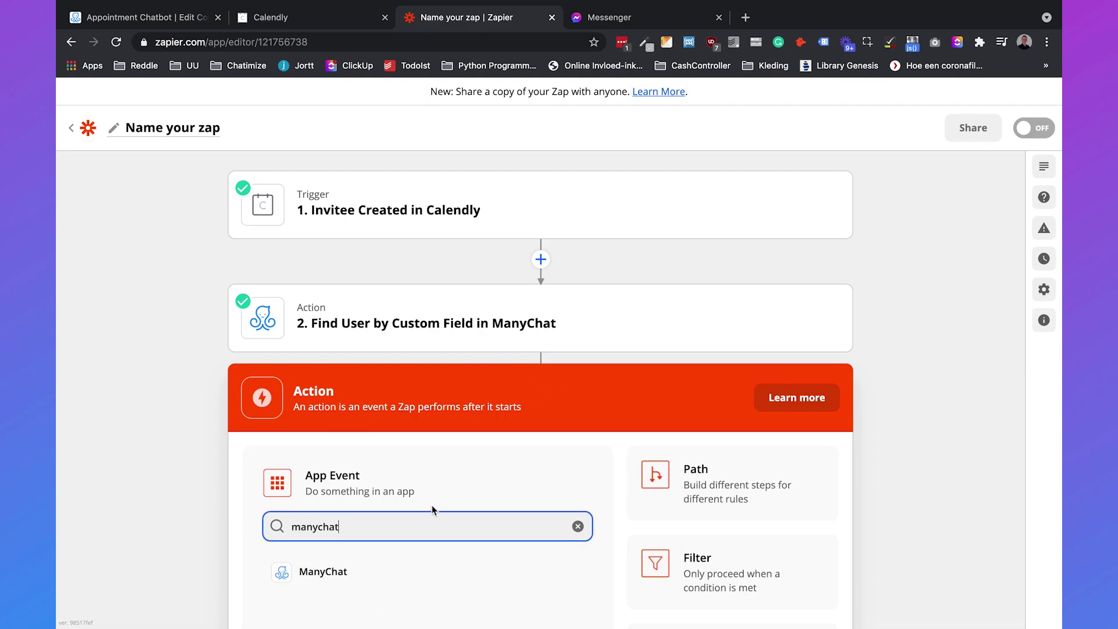
left_click(379, 573)
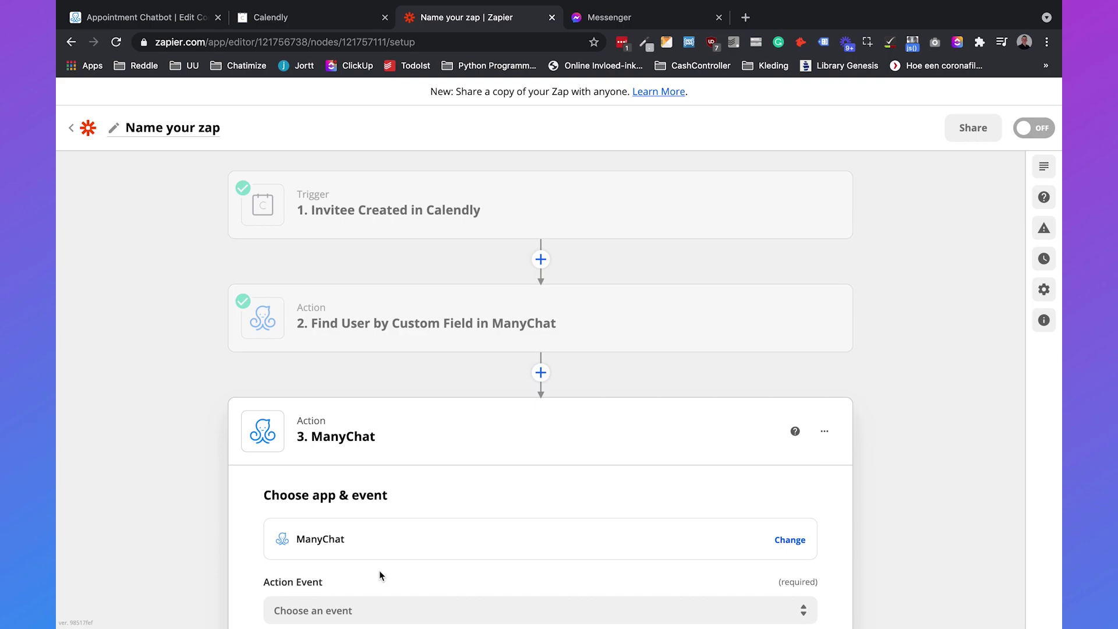
scroll(379, 570, "down", 2)
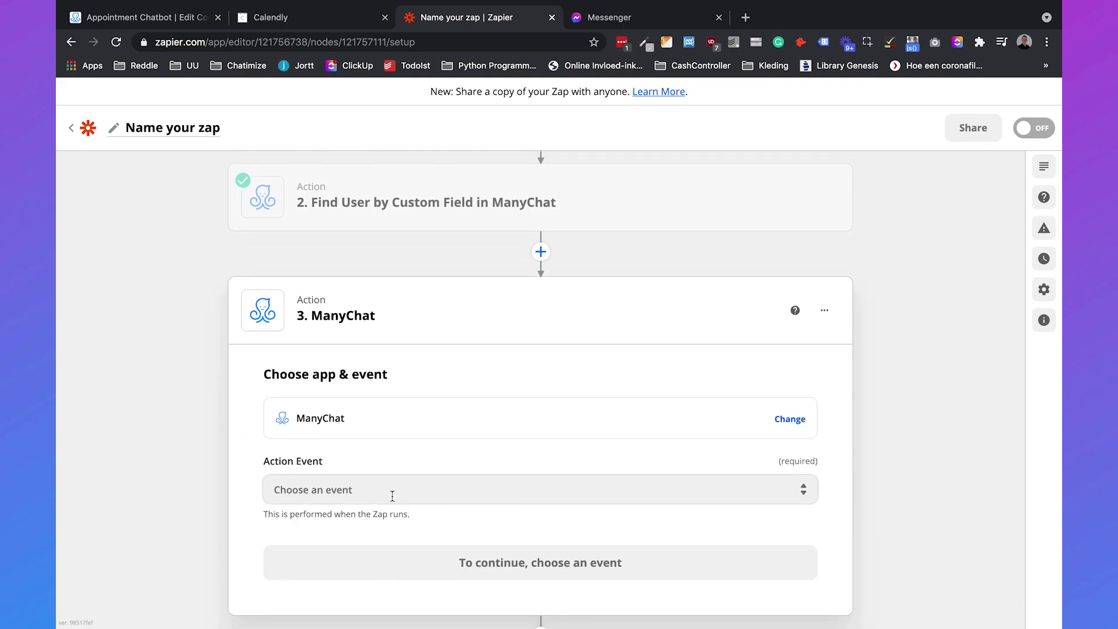
left_click(336, 497)
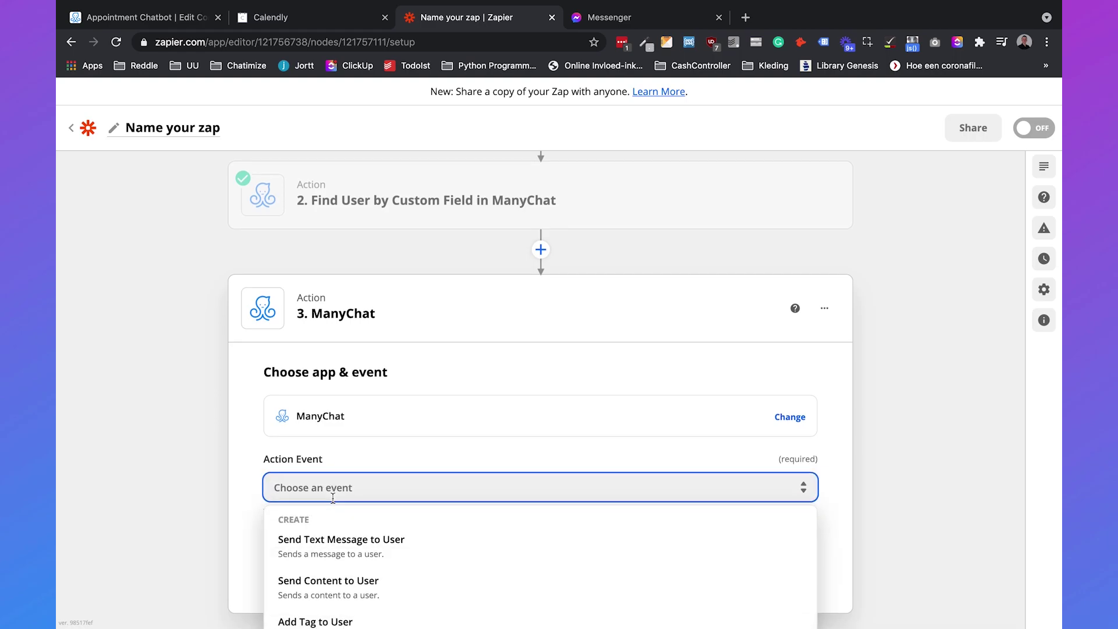
left_click(393, 550)
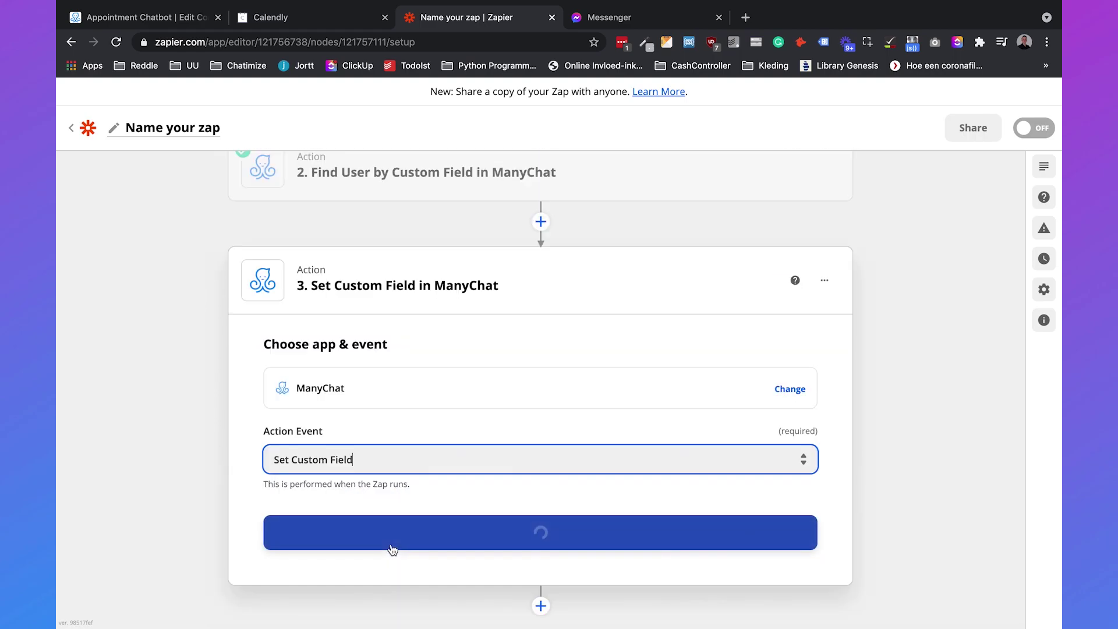
left_click(394, 542)
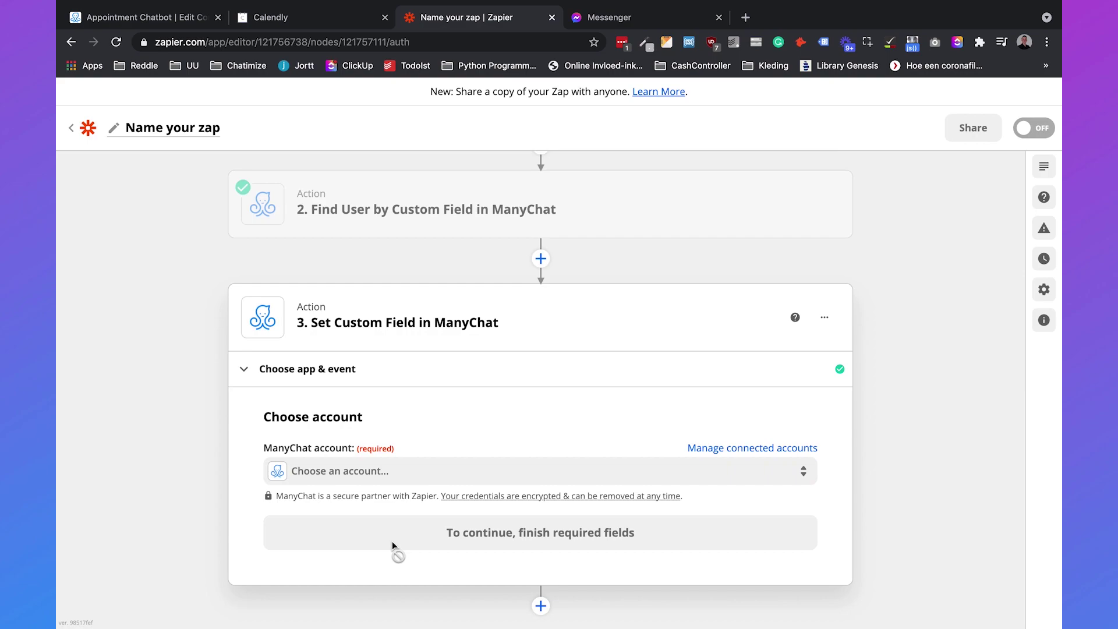
Use the ManyChat Chatimize account for the Set Custom Field action and continue to its setup.
left_click(368, 484)
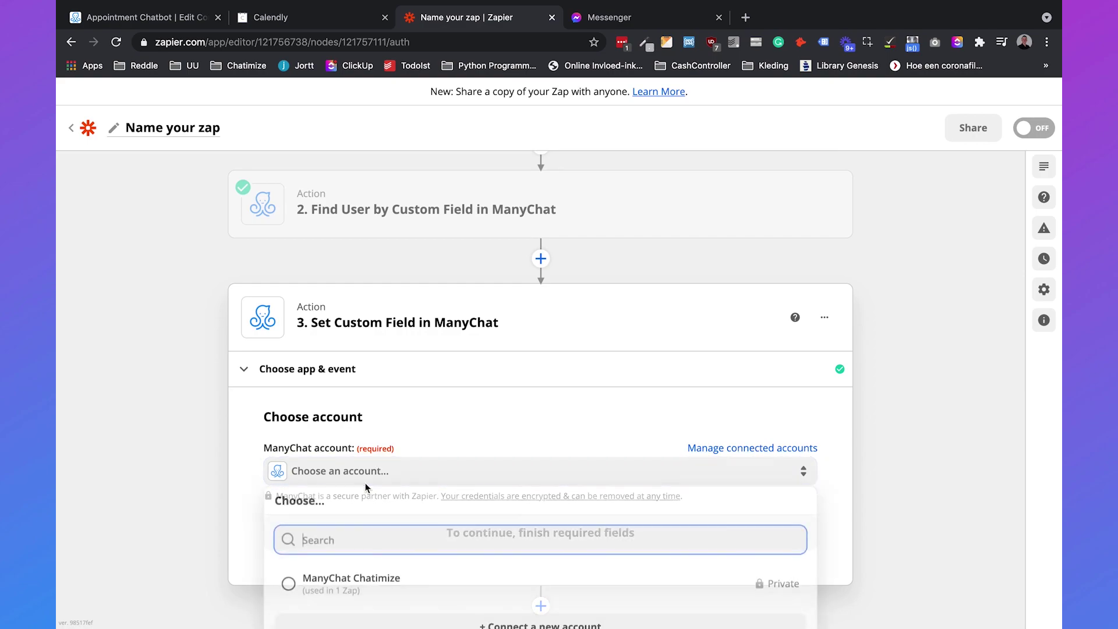
left_click(362, 580)
left_click(477, 517)
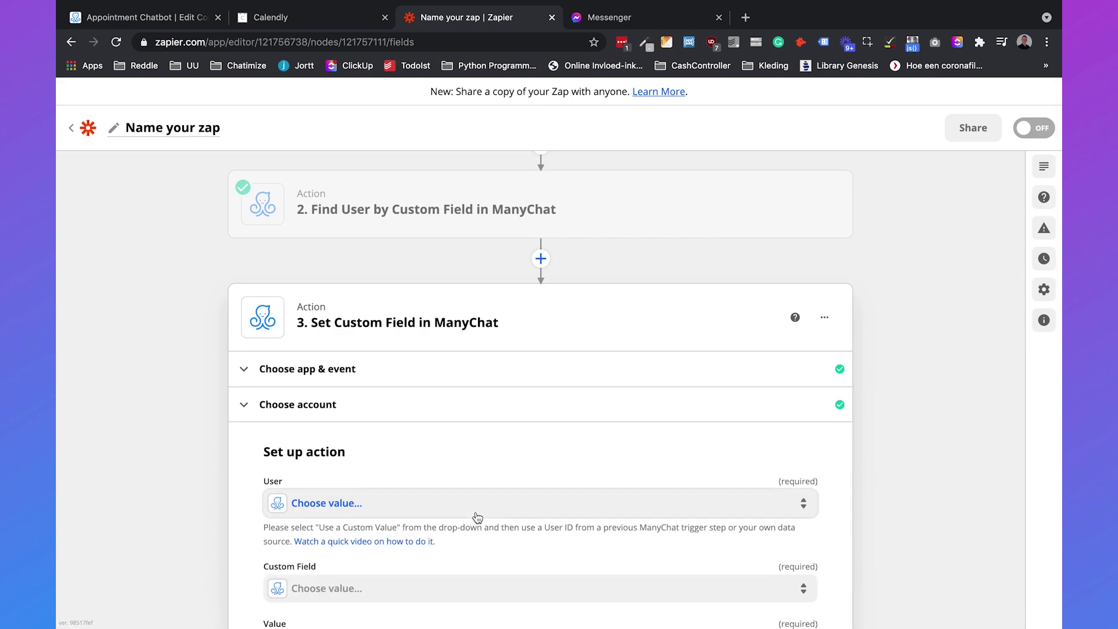
Set the User of the Set Custom Field action to the custom value User ID from the Find User step.
left_click(430, 351)
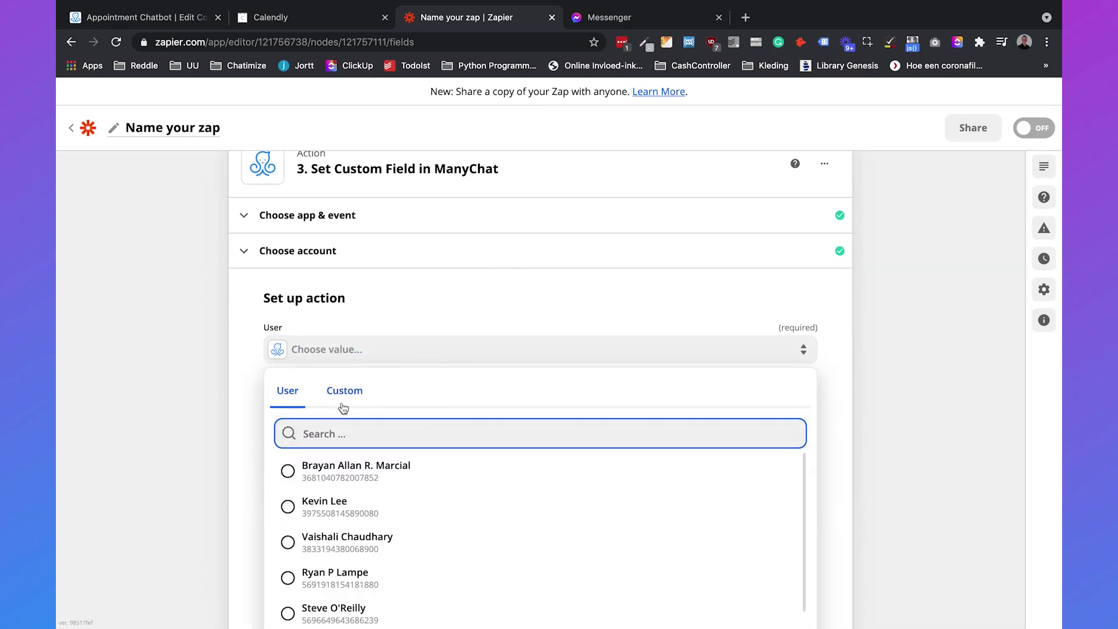
left_click(353, 396)
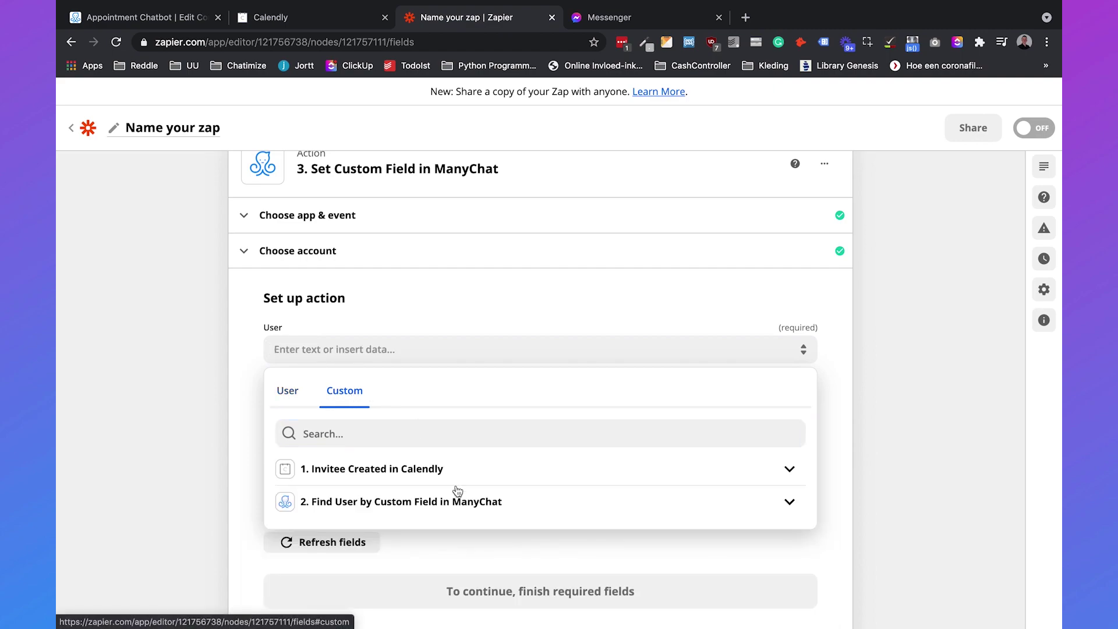
left_click(788, 504)
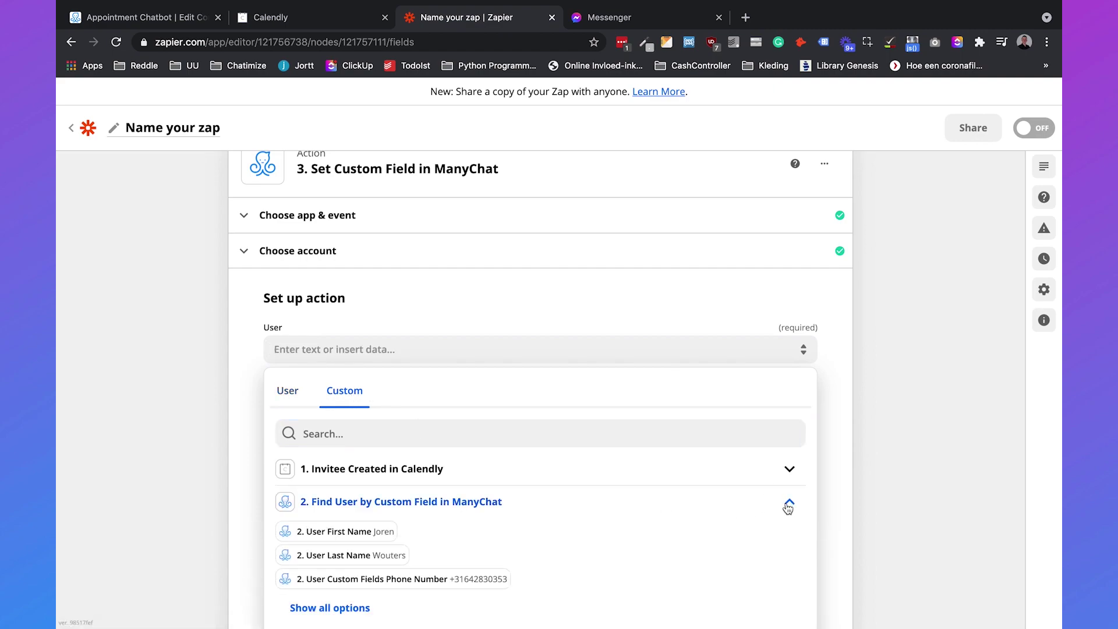
scroll(596, 526, "down", 2)
left_click(345, 552)
scroll(393, 483, "down", 10)
scroll(393, 483, "down", 5)
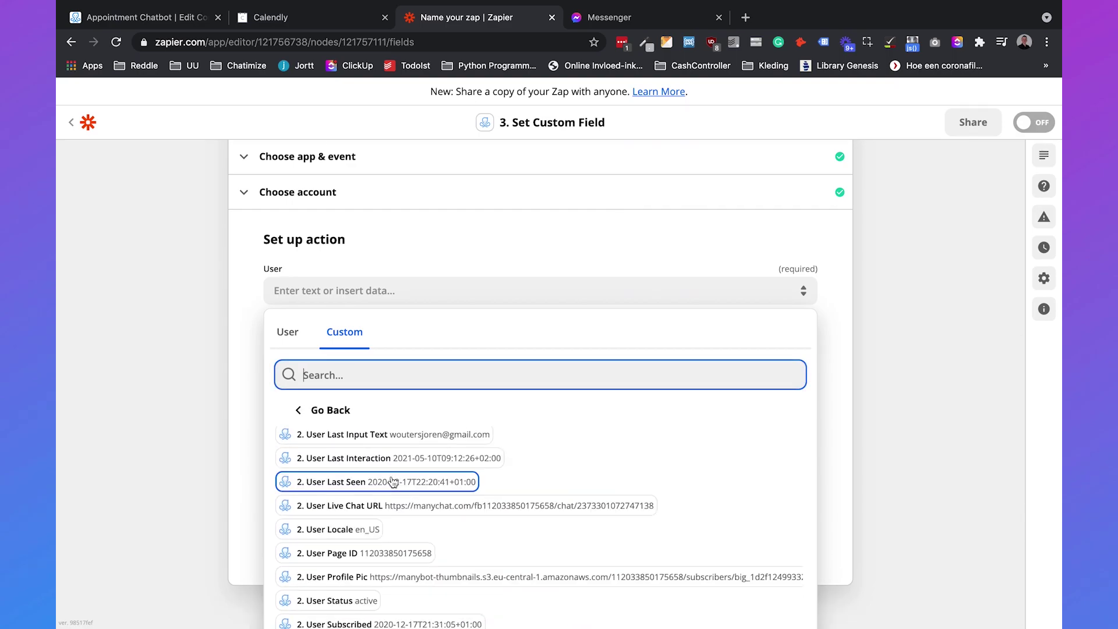
scroll(385, 493, "up", 3)
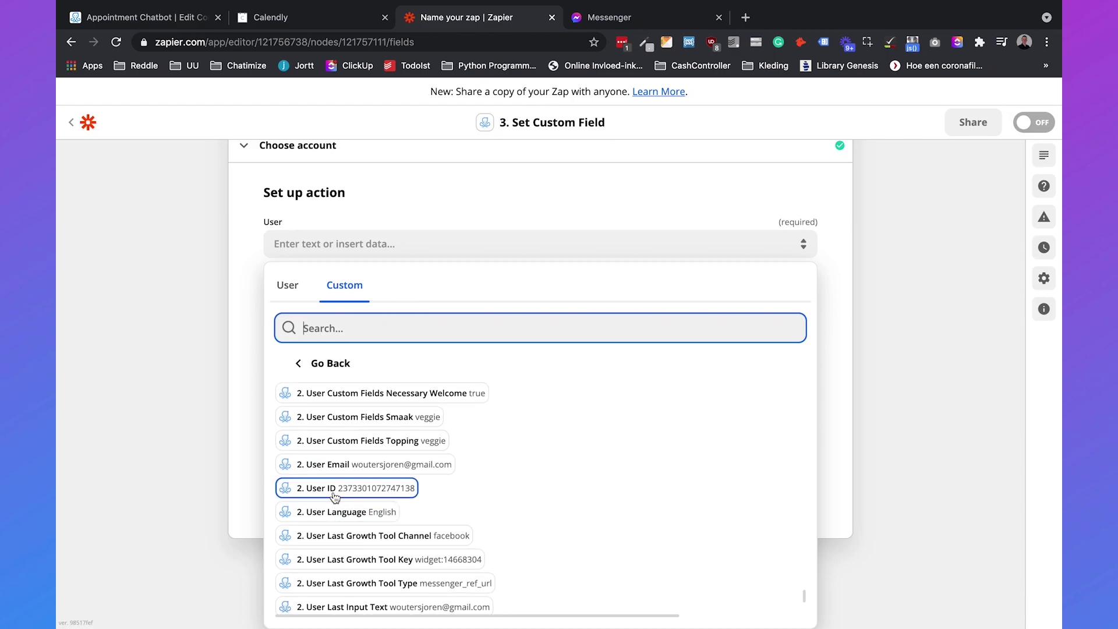
left_click(335, 494)
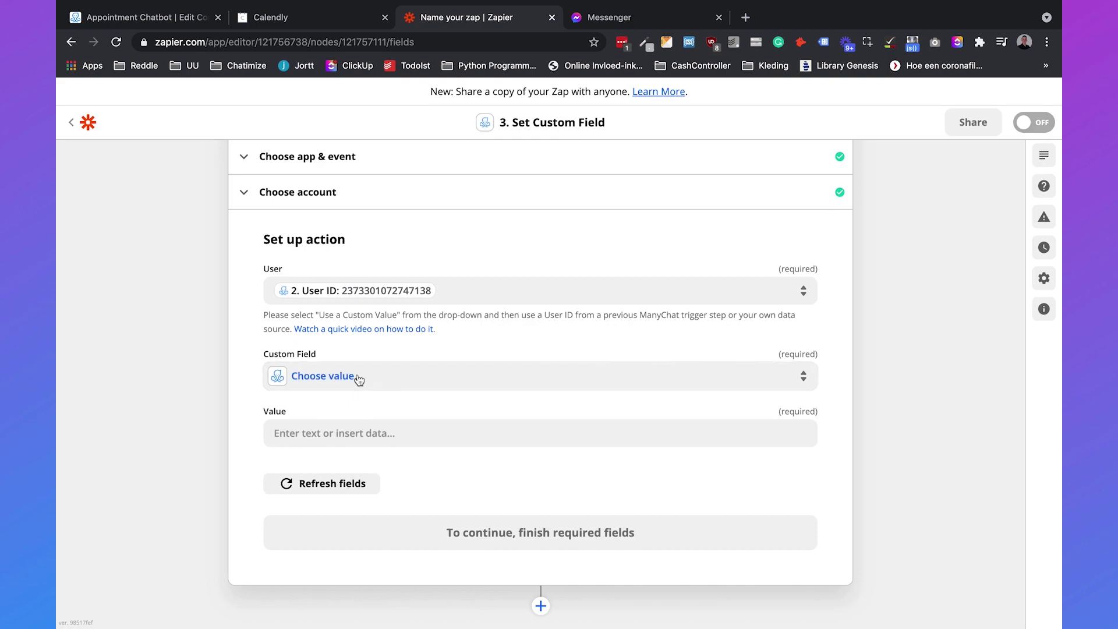
Choose Appointment Date as the custom field that the ManyChat action fills.
left_click(348, 392)
type("appoint")
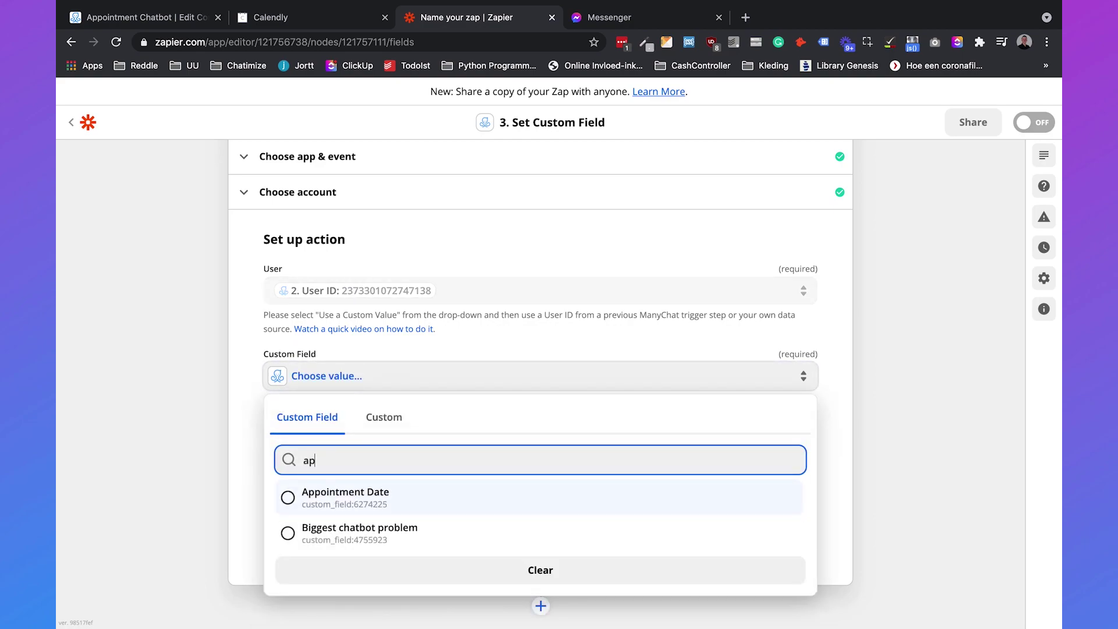
left_click(335, 491)
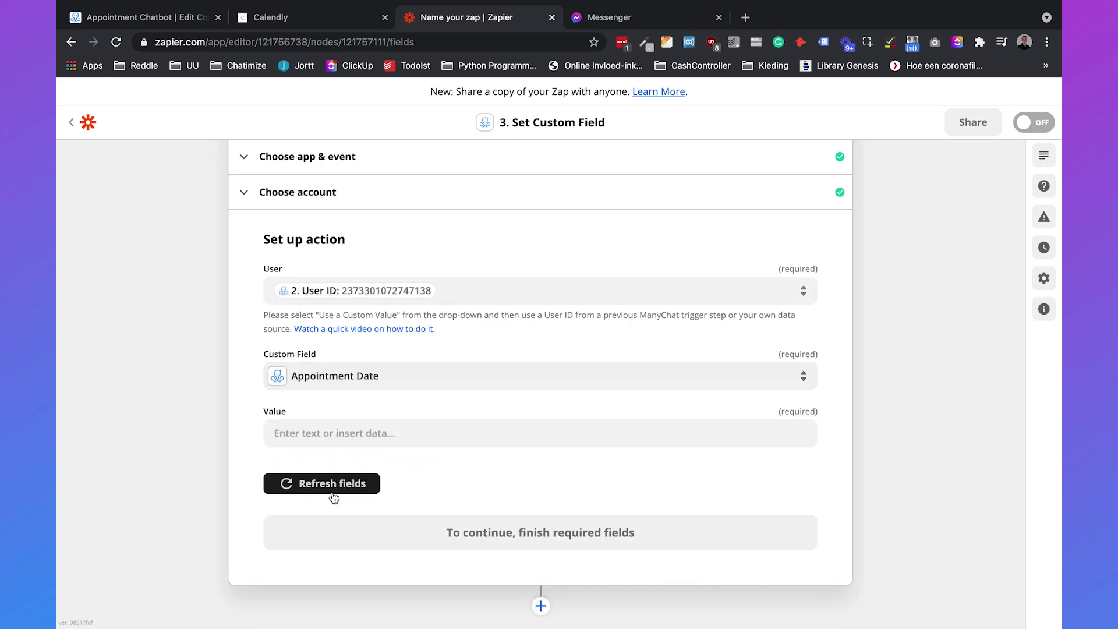
Map the Appointment Date value to Event Start Time Pretty from the Calendly trigger.
left_click(358, 435)
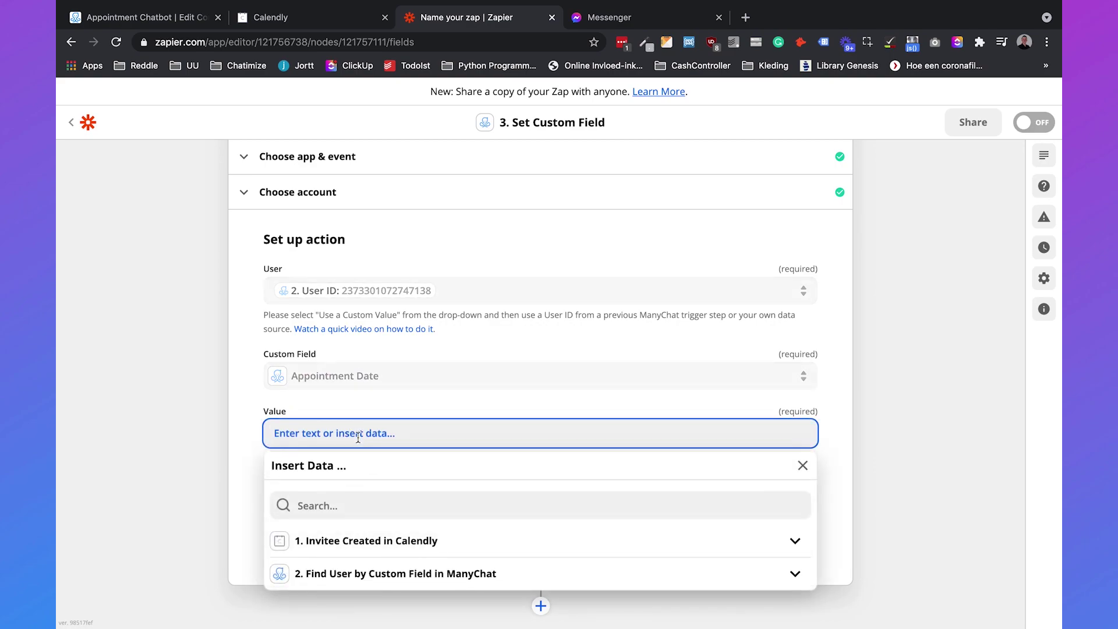
left_click(382, 542)
scroll(375, 546, "down", 2)
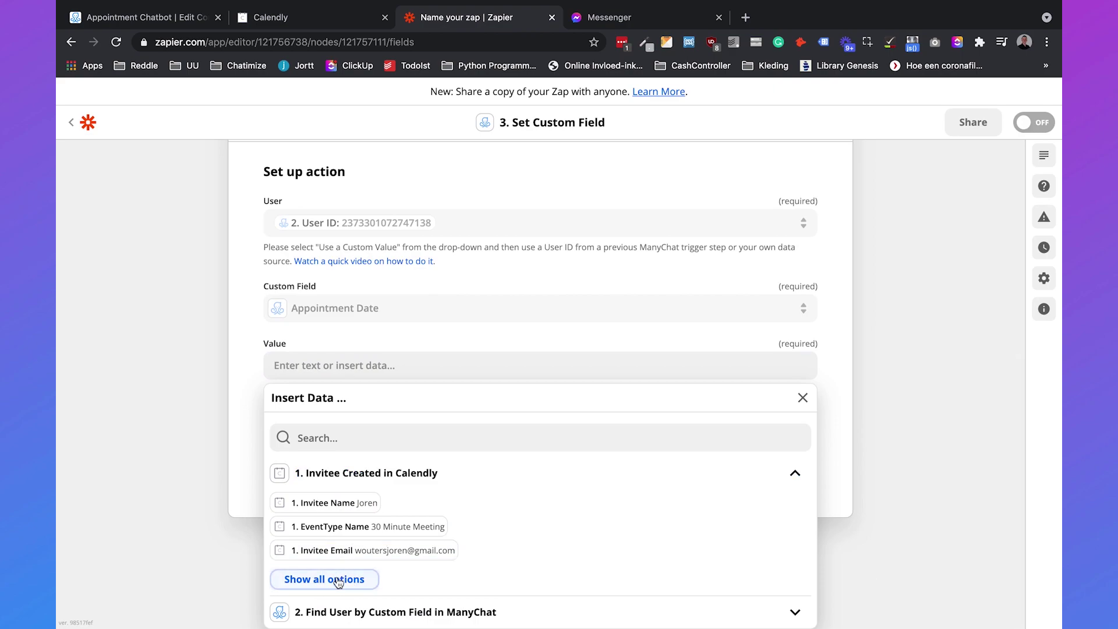
left_click(303, 579)
scroll(349, 524, "down", 3)
scroll(392, 507, "up", 1)
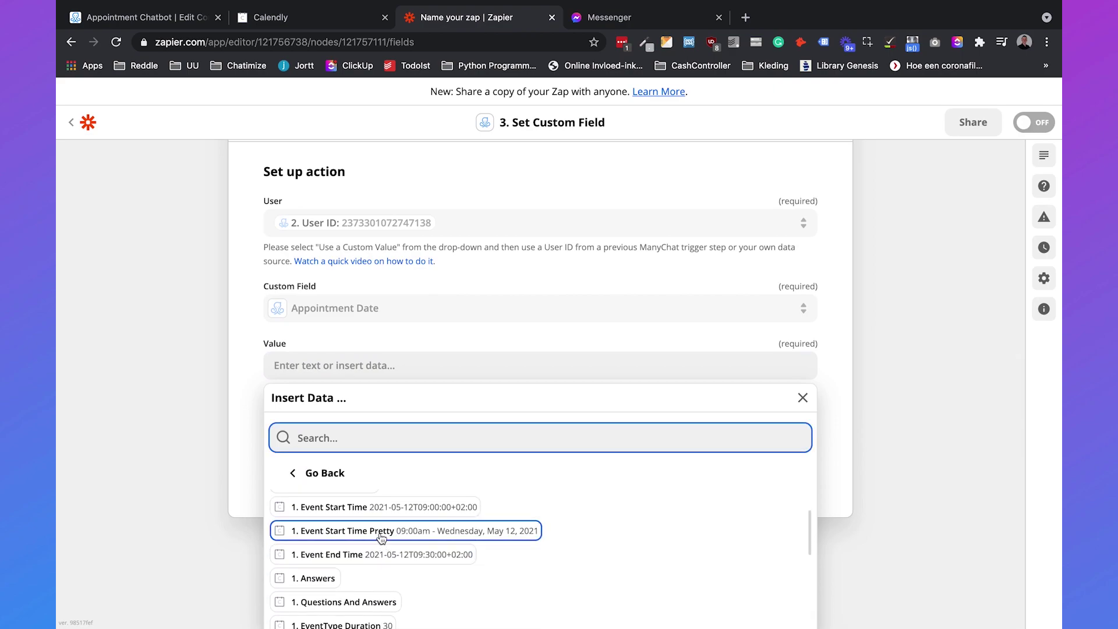
left_click(382, 532)
left_click(243, 467)
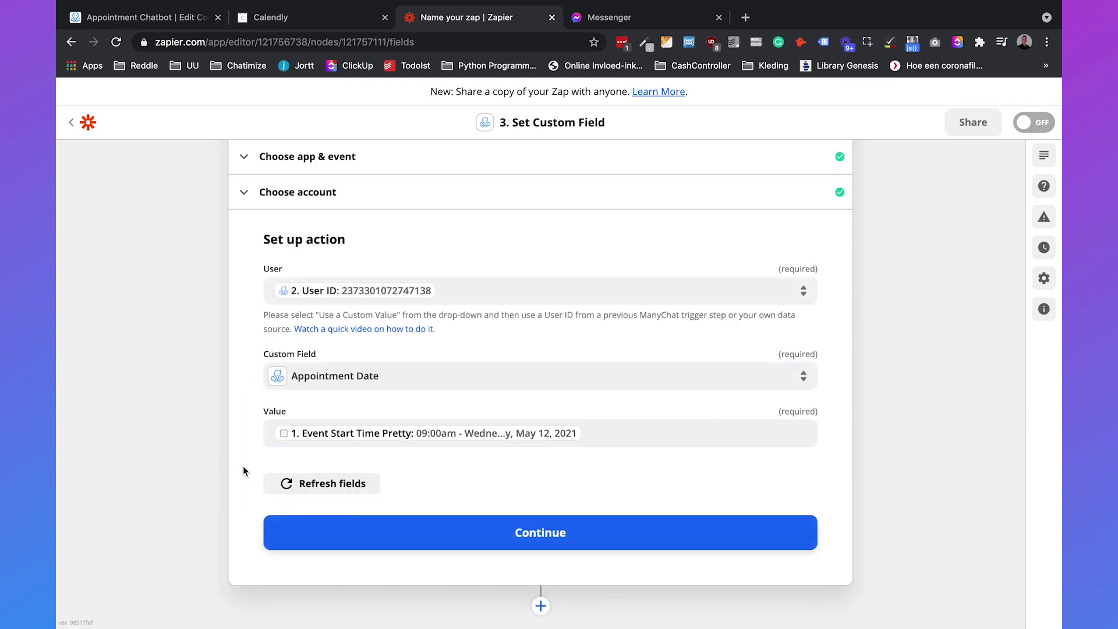
Test the Set Custom Field action and turn the Zap on.
left_click(536, 533)
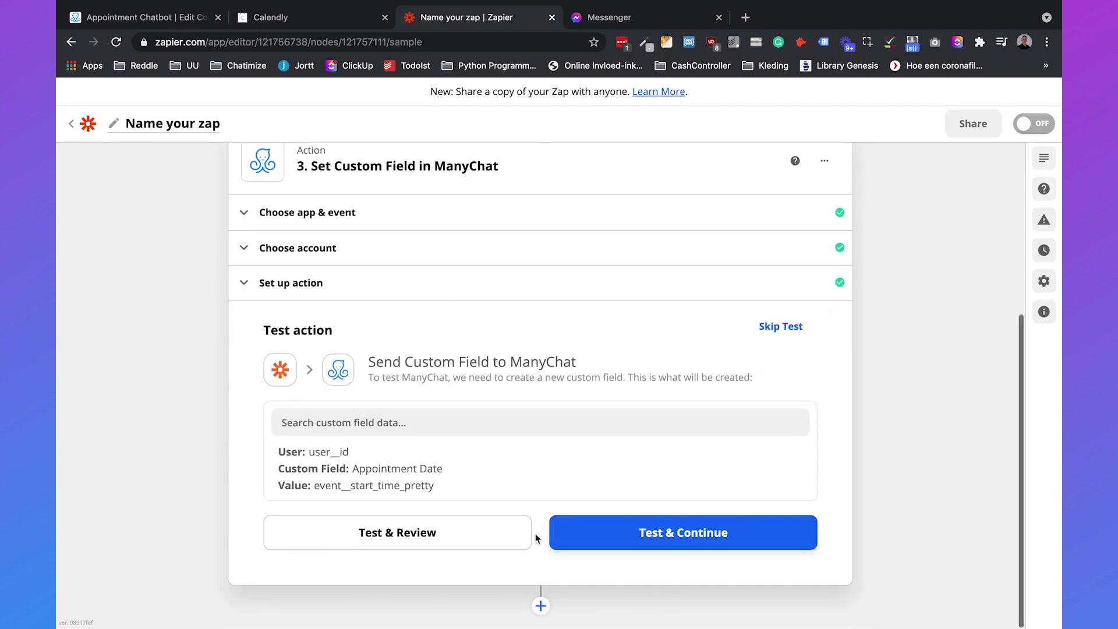
left_click(624, 541)
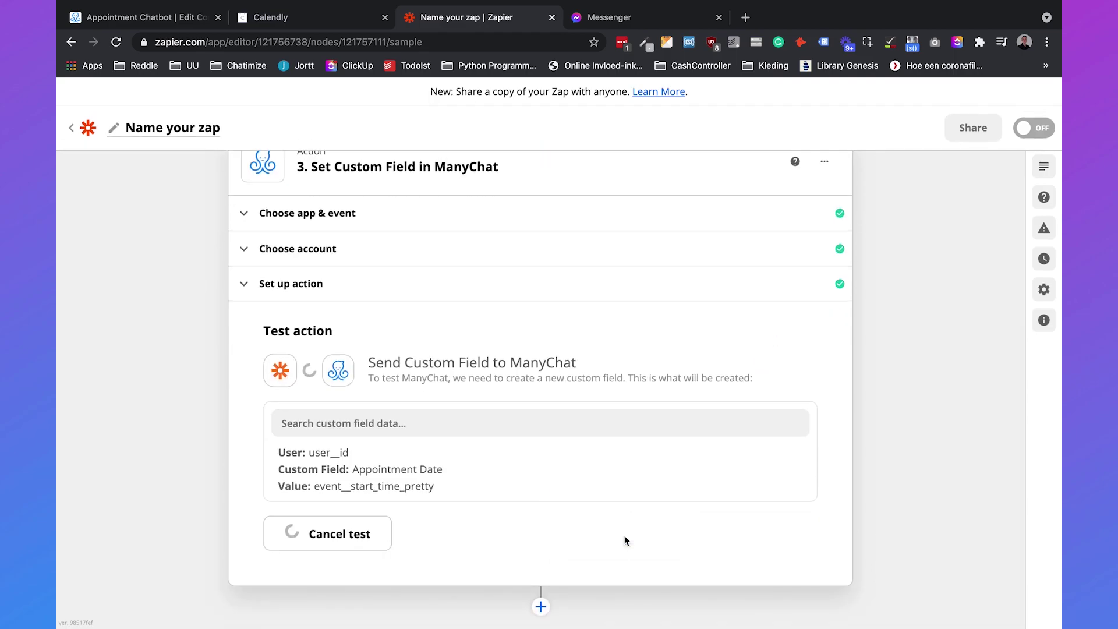
scroll(625, 541, "down", 5)
scroll(885, 415, "up", 5)
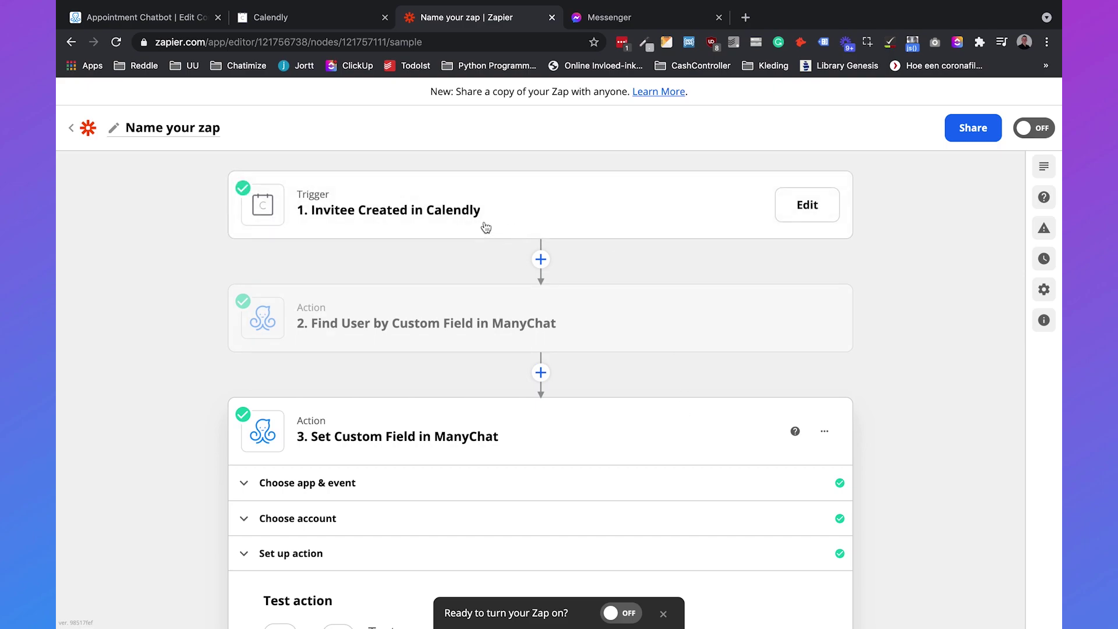
left_click(1035, 135)
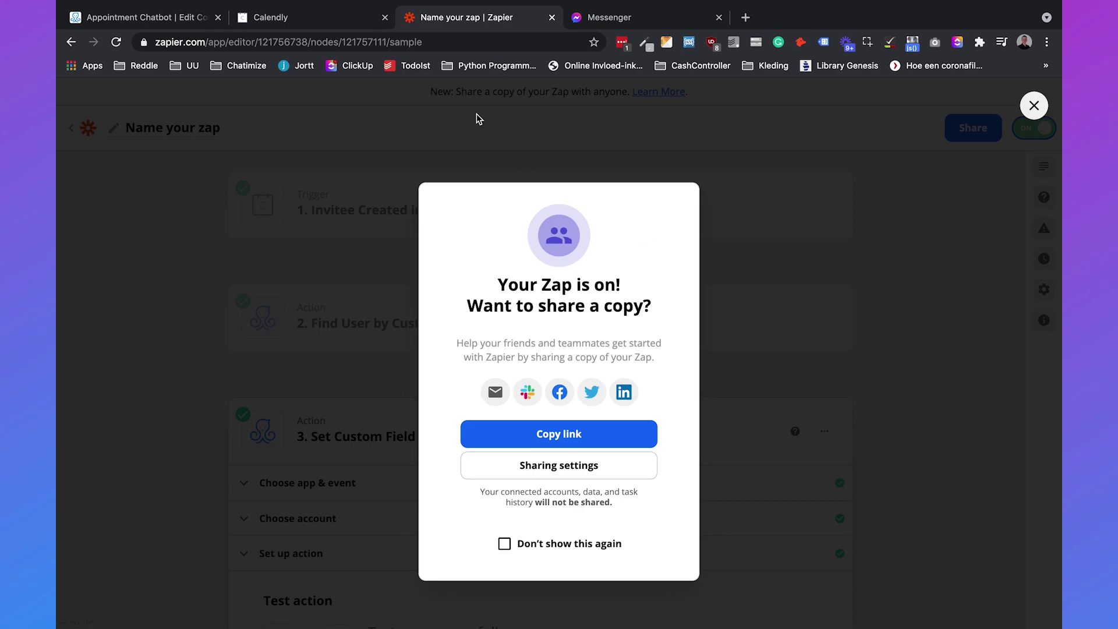
Switch to ManyChat and create an empty flow named "Appointment Chatbot - Confirmation".
left_click(165, 18)
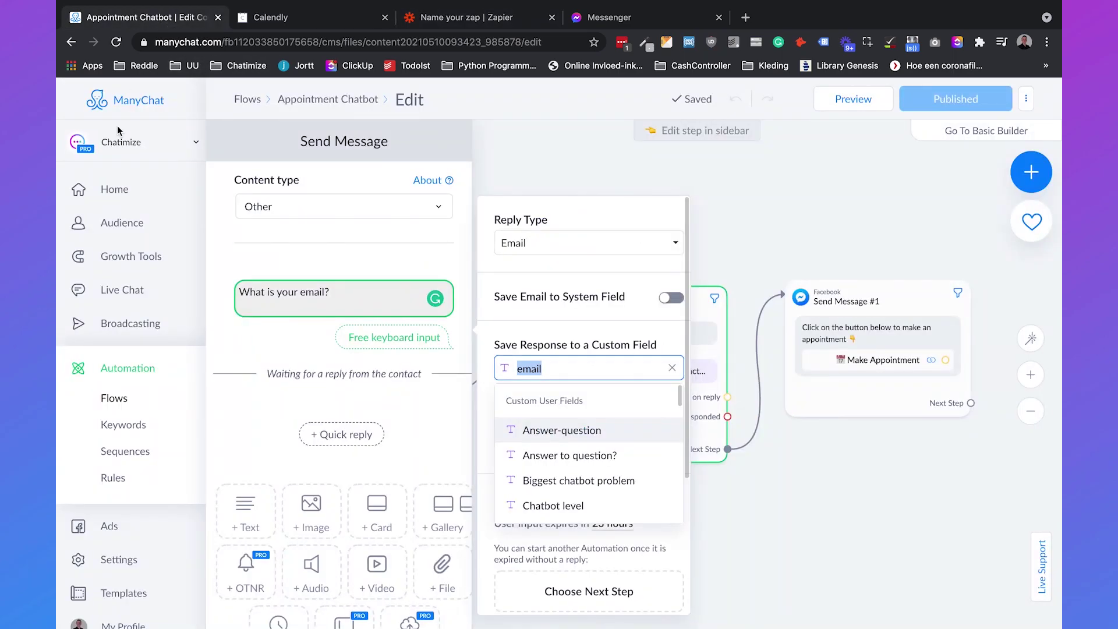
left_click(120, 398)
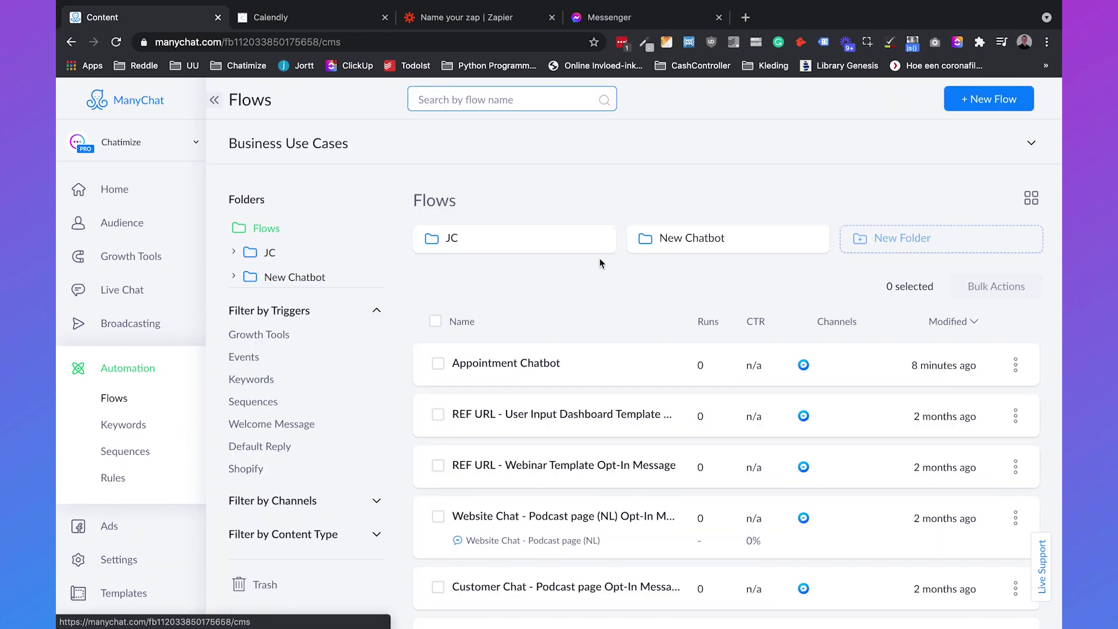
left_click(993, 102)
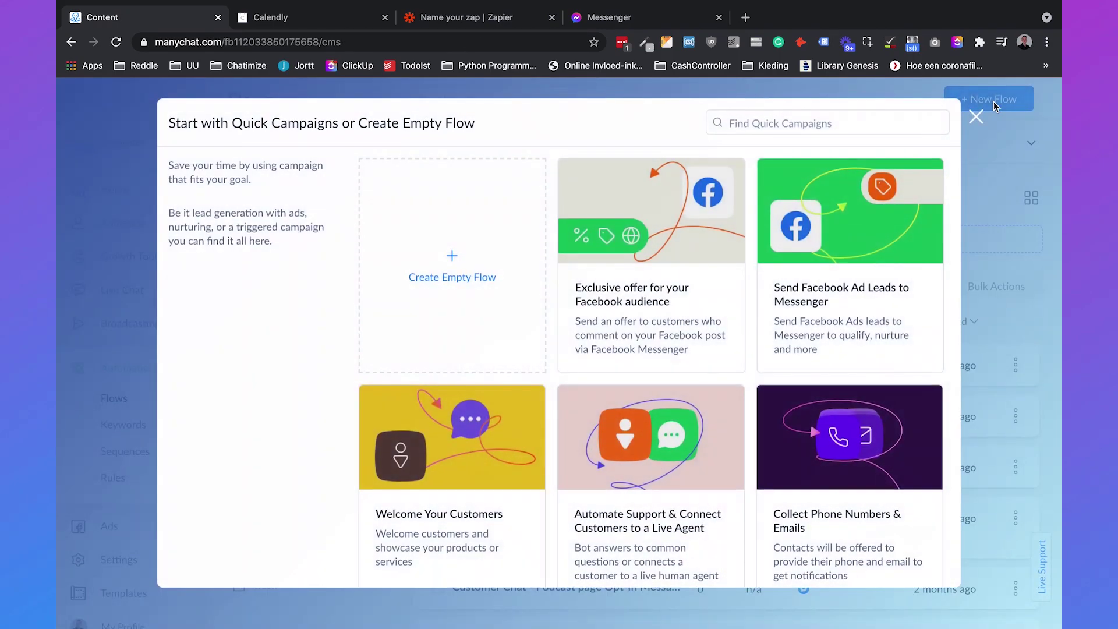
left_click(490, 243)
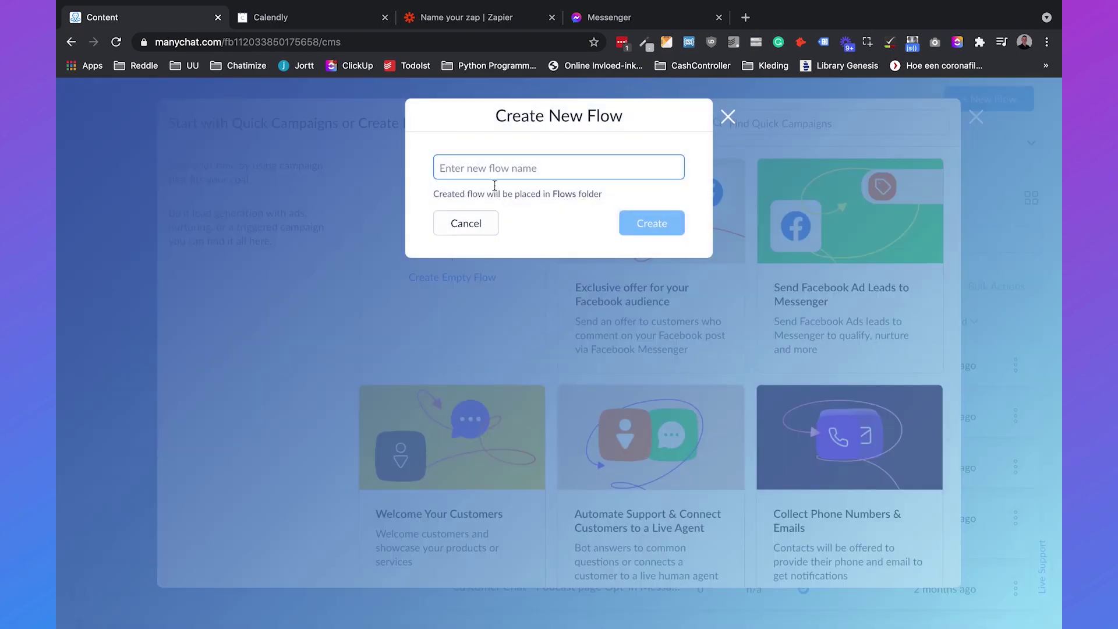
type("Appointmen")
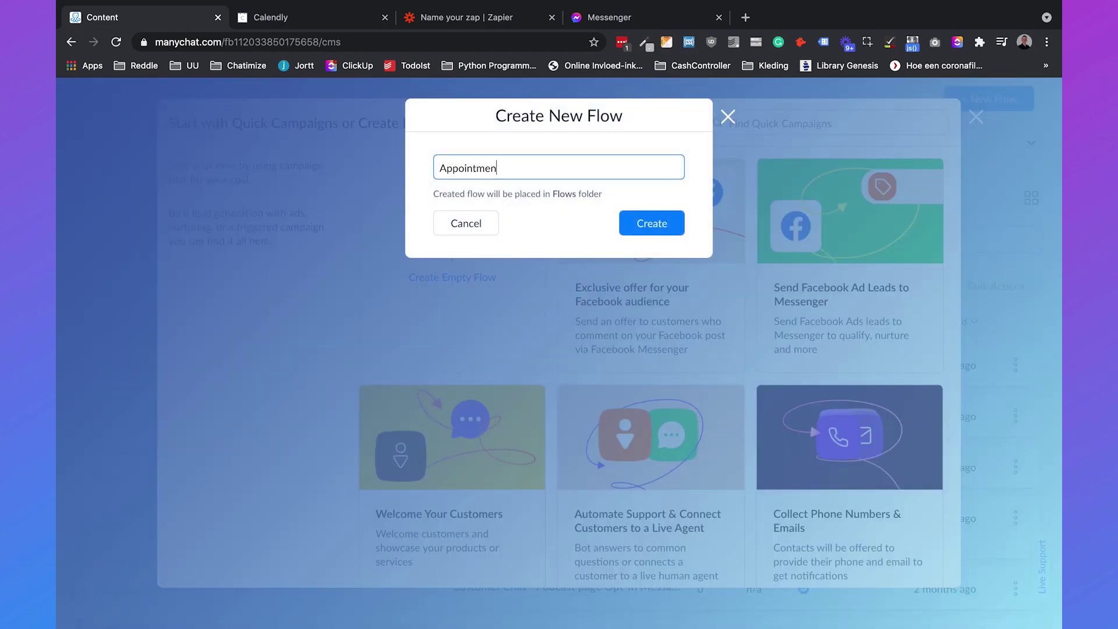
type("t Chatbot - Confirmation")
left_click(648, 224)
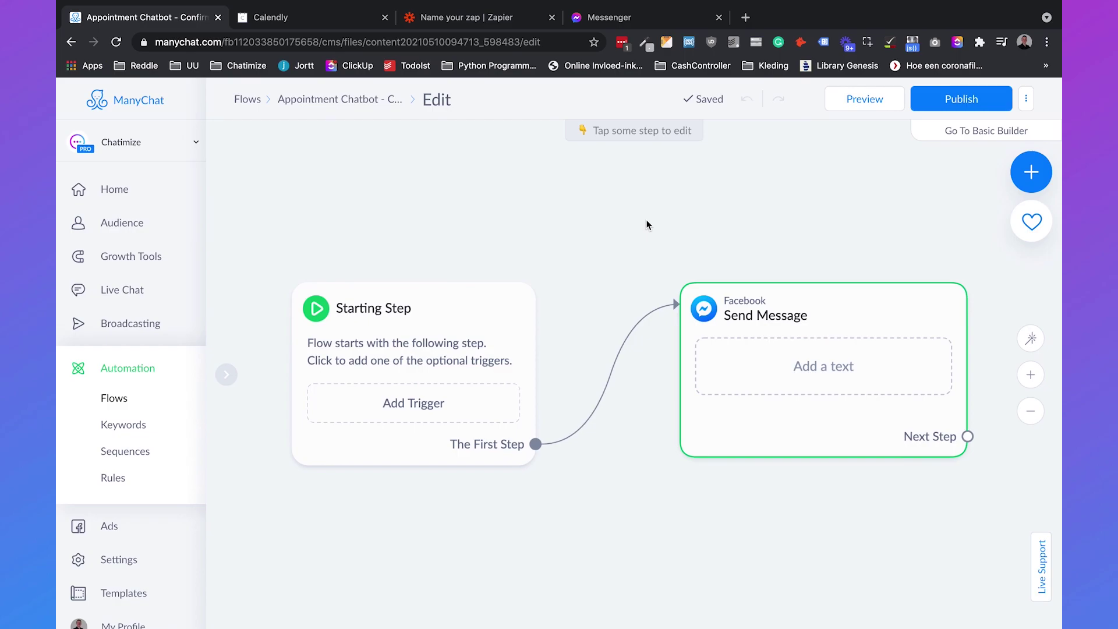
Add a Condition block to the flow and connect the Starting Step to it.
left_click(1036, 173)
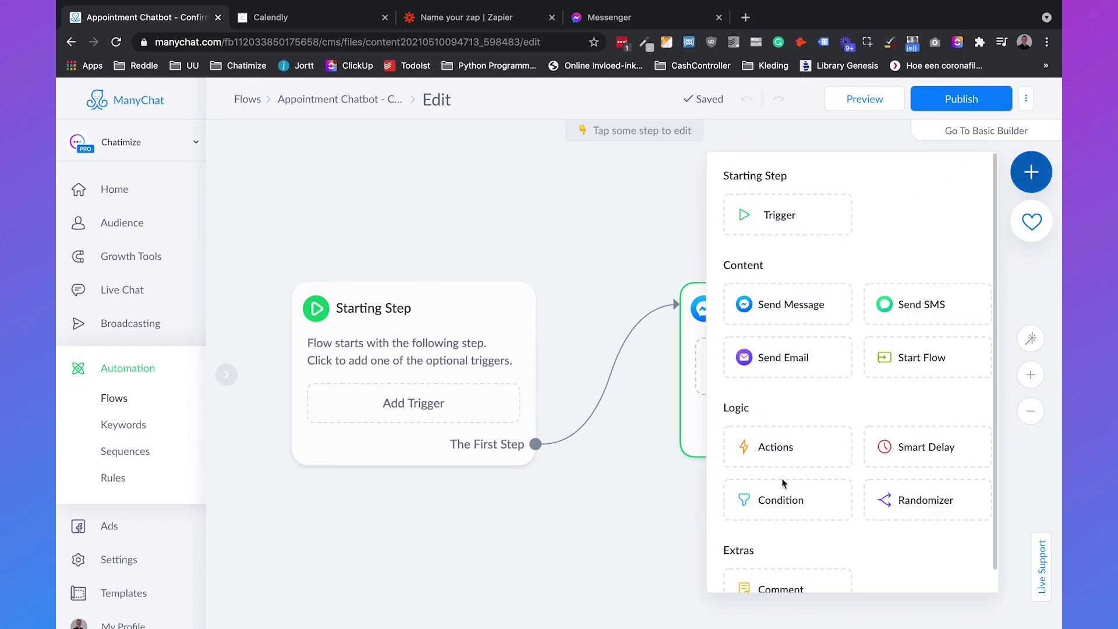
left_click(784, 499)
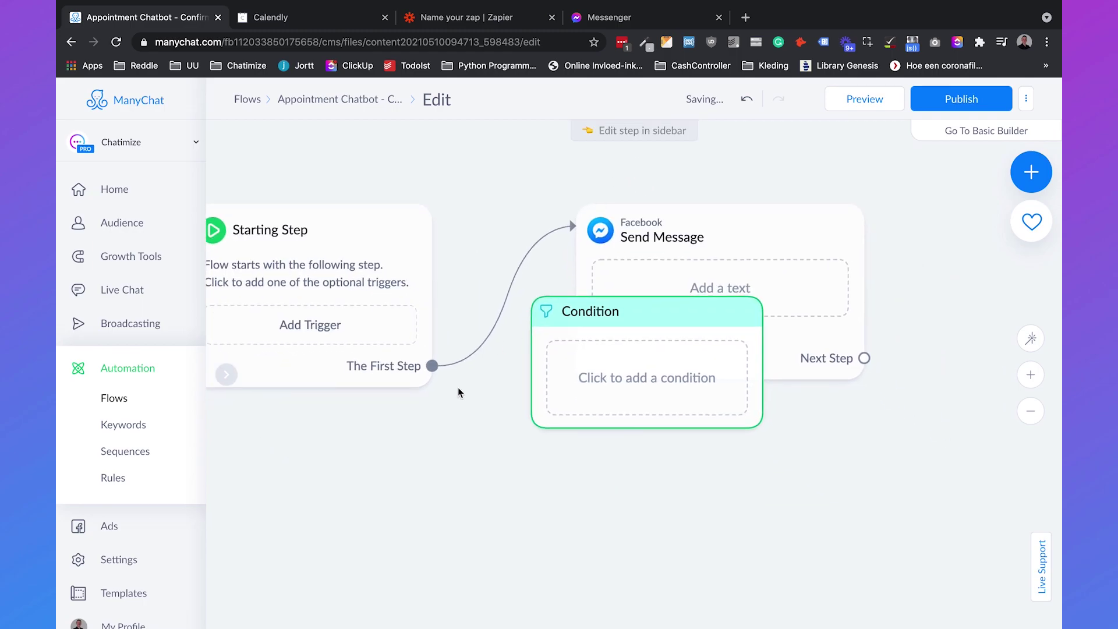
left_click_drag(432, 366, 559, 345)
Delete the unused Send Message block and move the Condition block into its place beside the Starting Step.
left_click(664, 201)
mouse_move(707, 239)
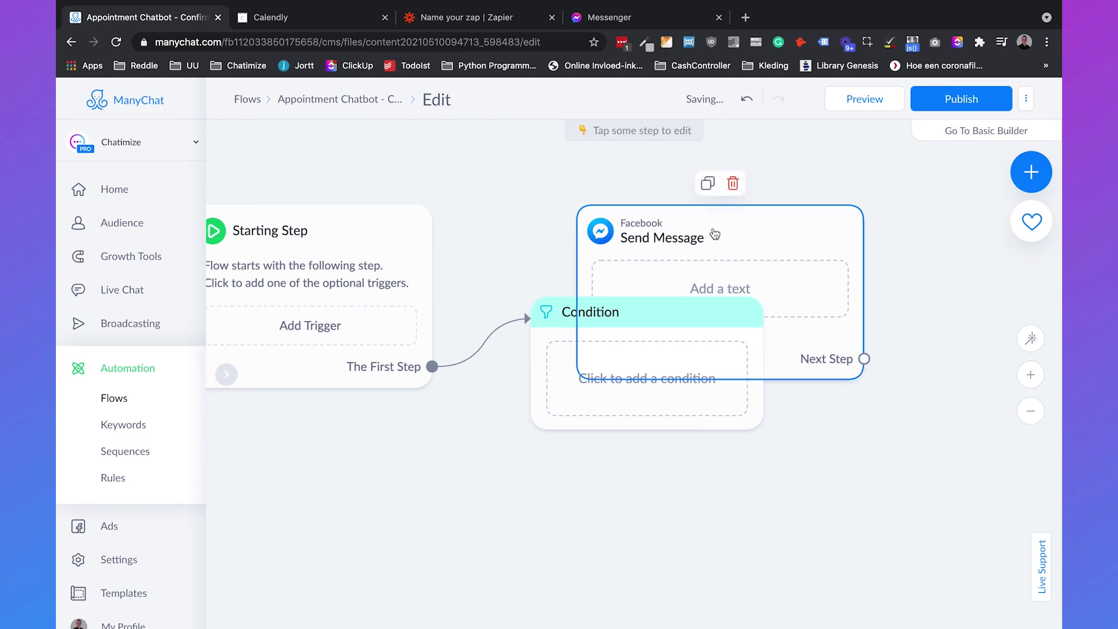
left_click(732, 190)
left_click_drag(708, 323, 737, 243)
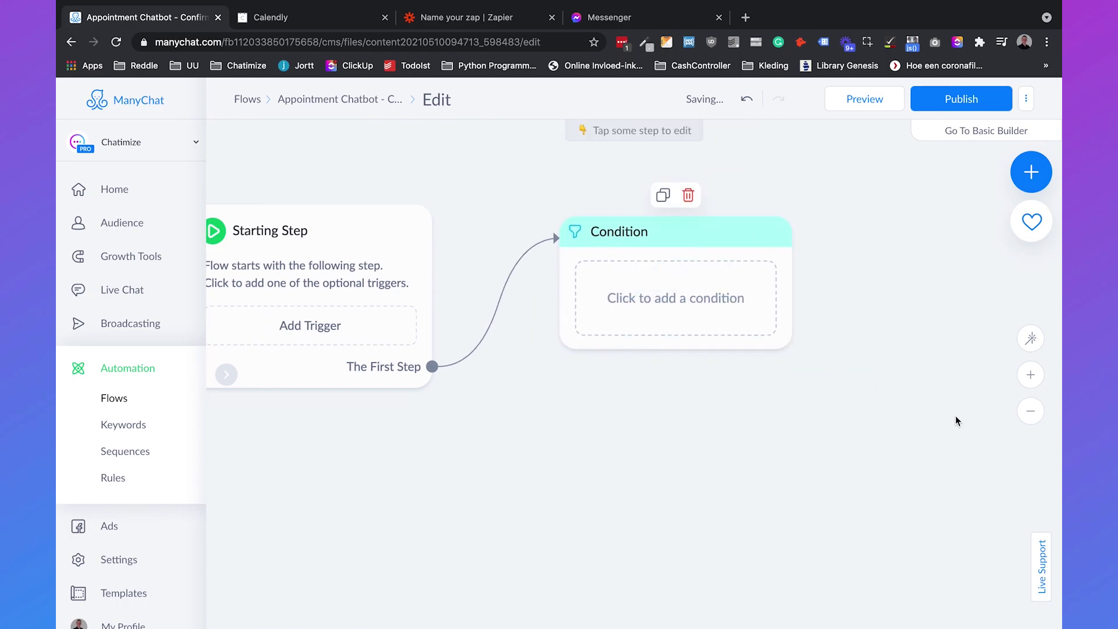
Set the condition to Messaging window segment is Recent interaction (< 24 hrs).
left_click(1030, 411)
scroll(744, 427, "right", 3)
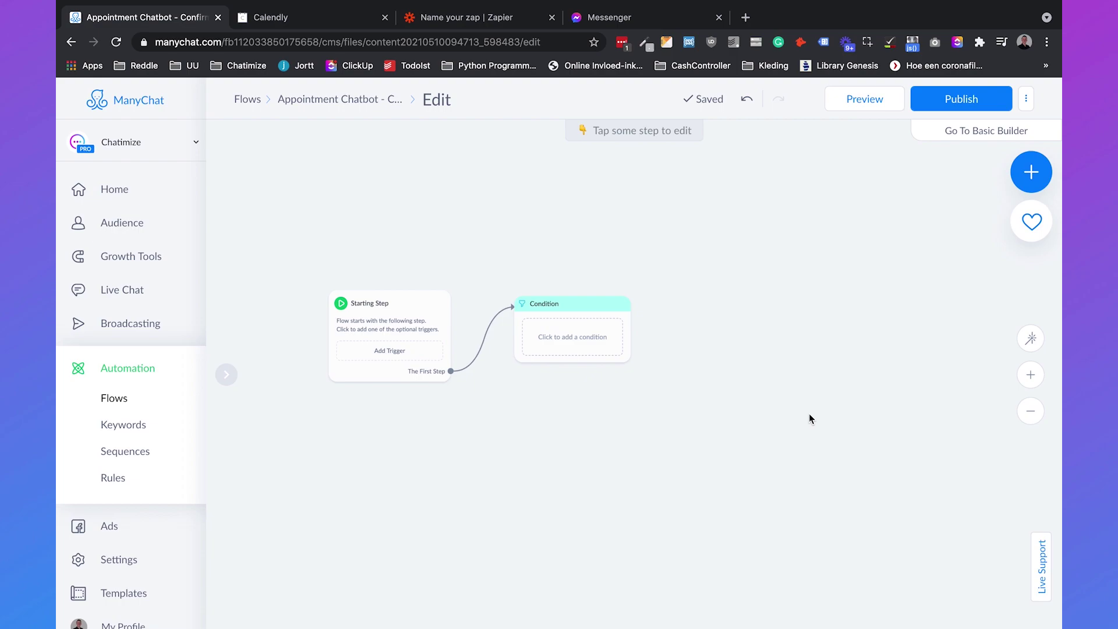
left_click(570, 344)
left_click(372, 240)
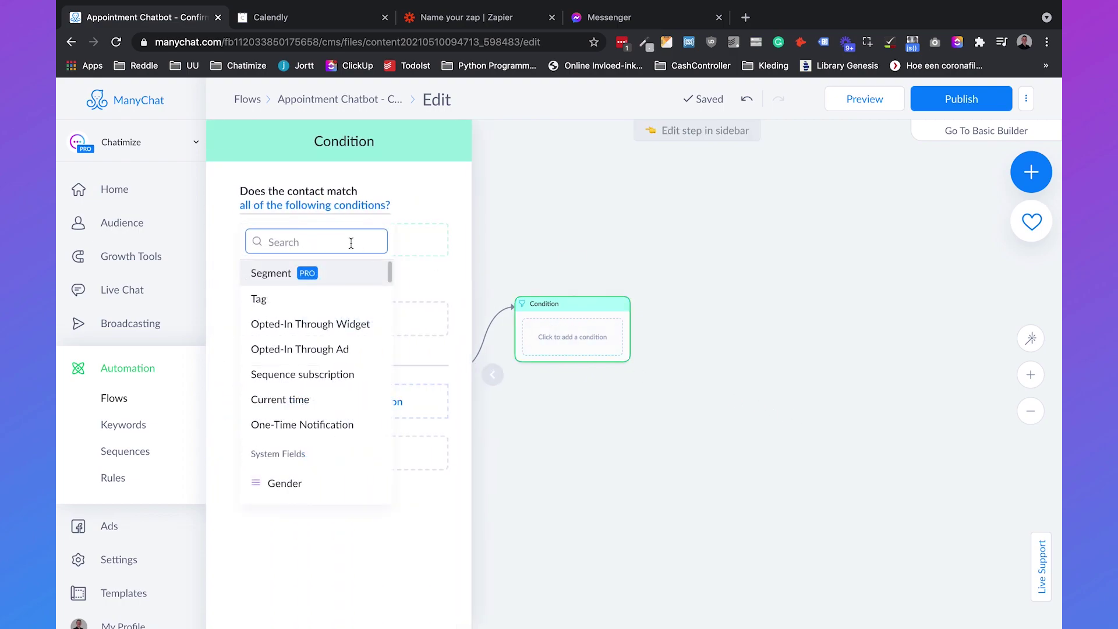
type("window")
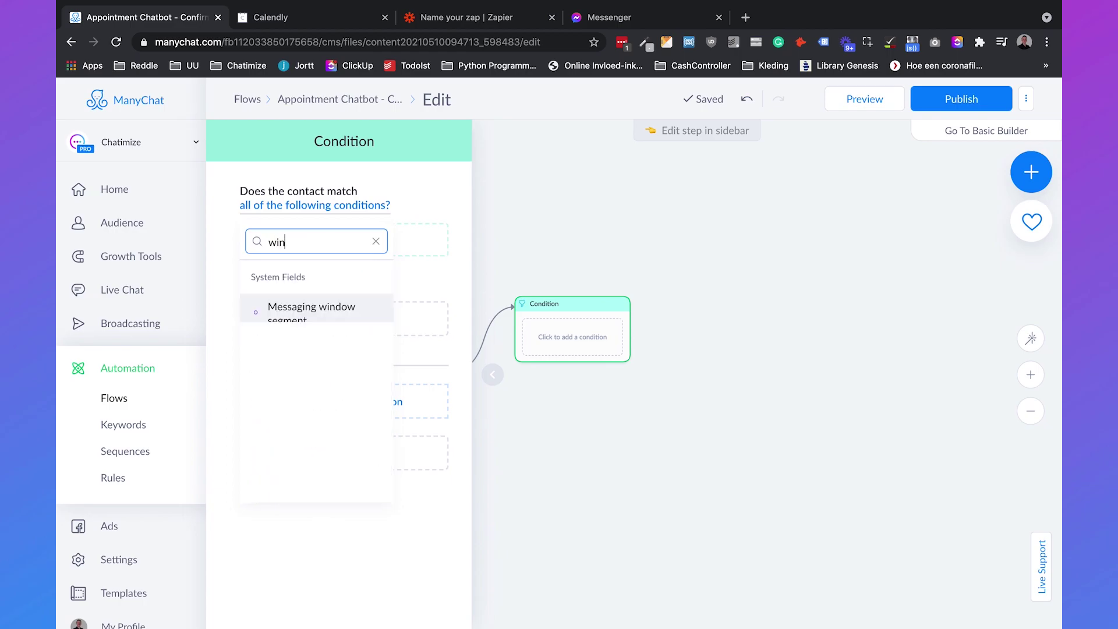
left_click(300, 313)
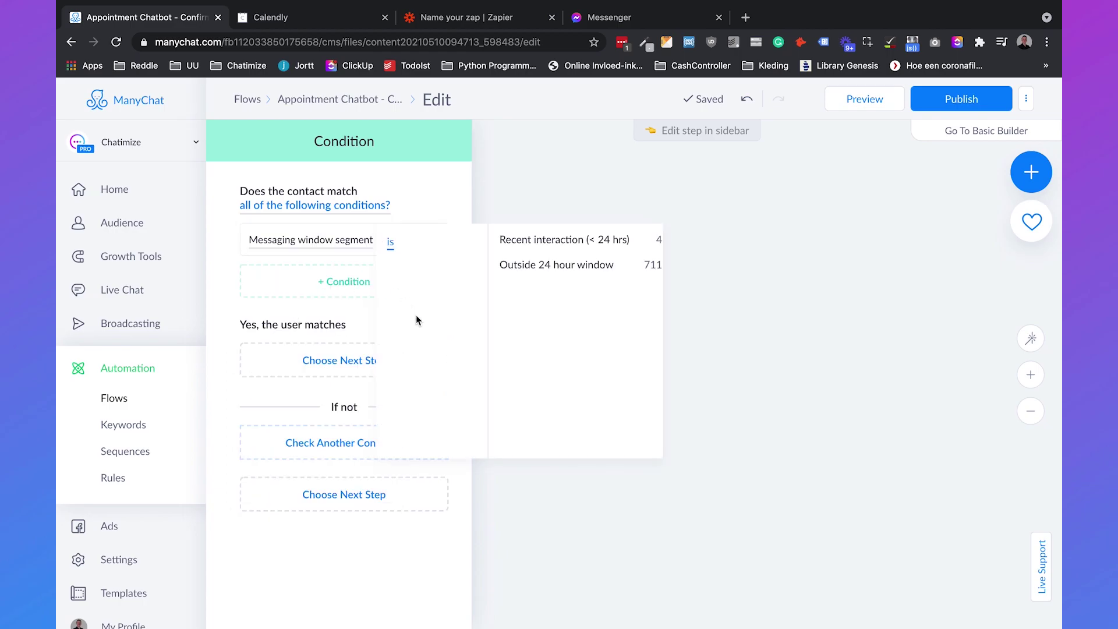
left_click(512, 240)
left_click(602, 251)
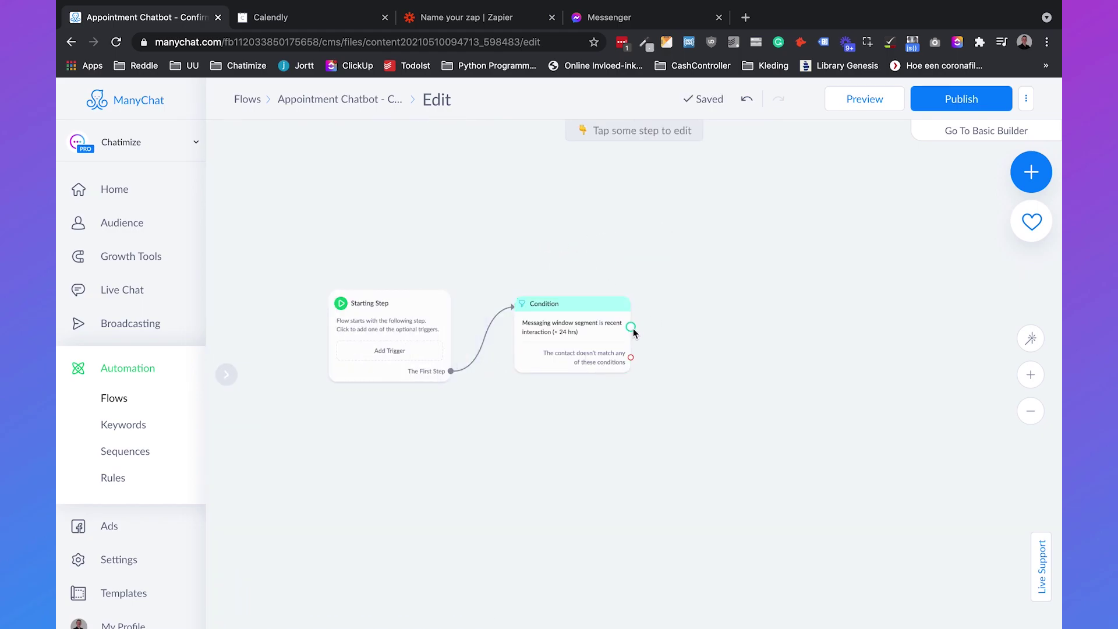
Add a Facebook Message to the condition's matching branch and set its content type to Other.
left_click_drag(631, 327, 697, 297)
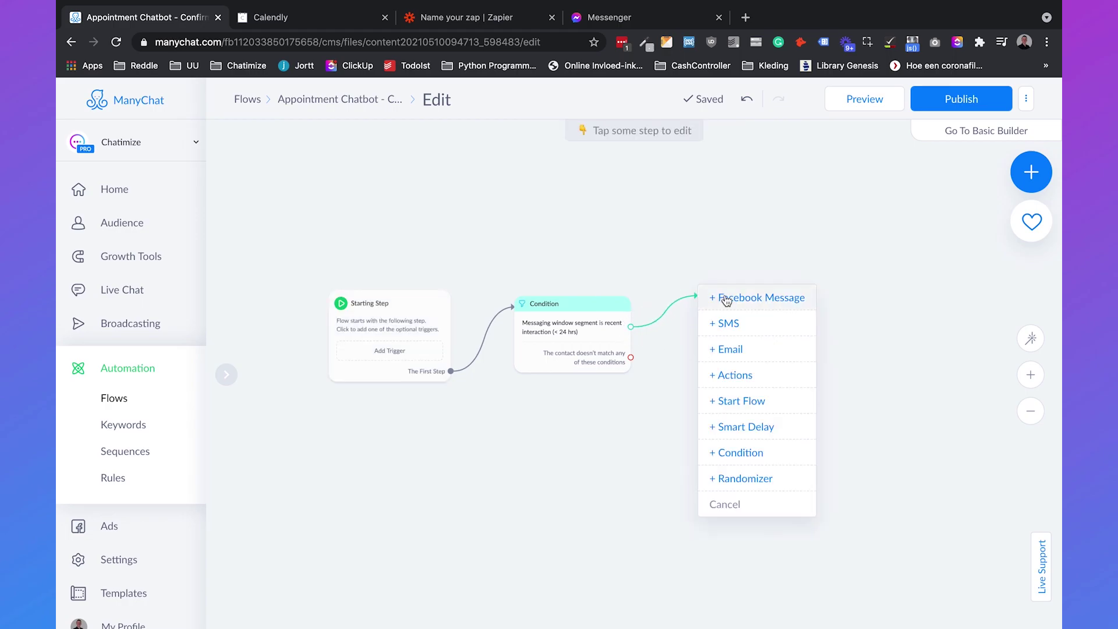
left_click(726, 298)
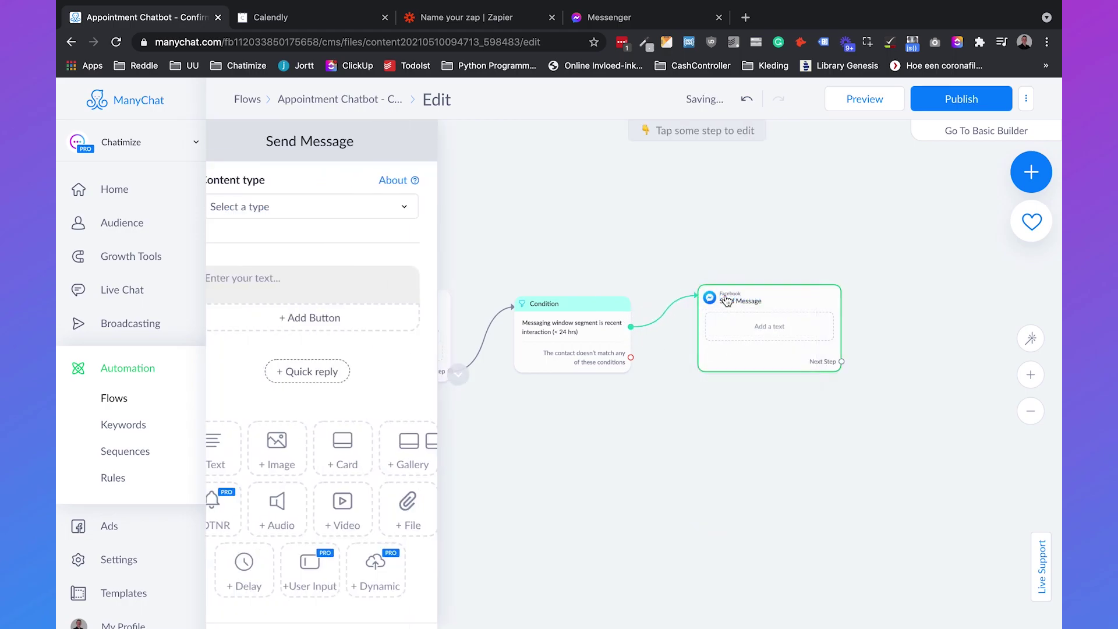
left_click(340, 217)
left_click(265, 264)
Write "Thank you for setting up an appointment," in the message, followed by the First Name field and a period.
left_click(321, 274)
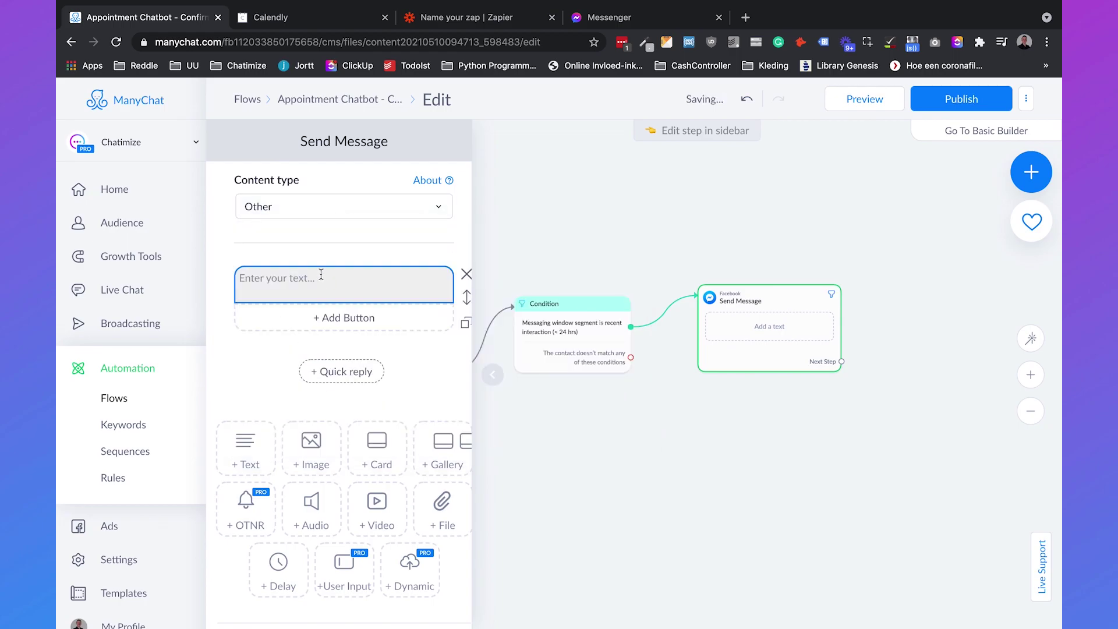
type("Thank you for setting up an appointment,")
left_click(402, 313)
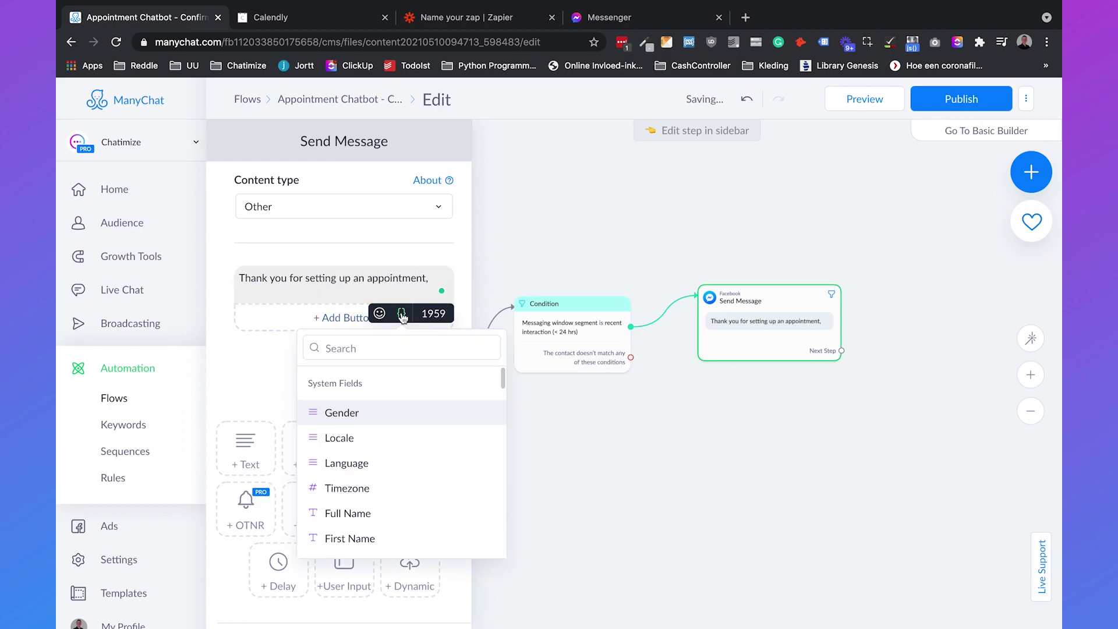
type("first na")
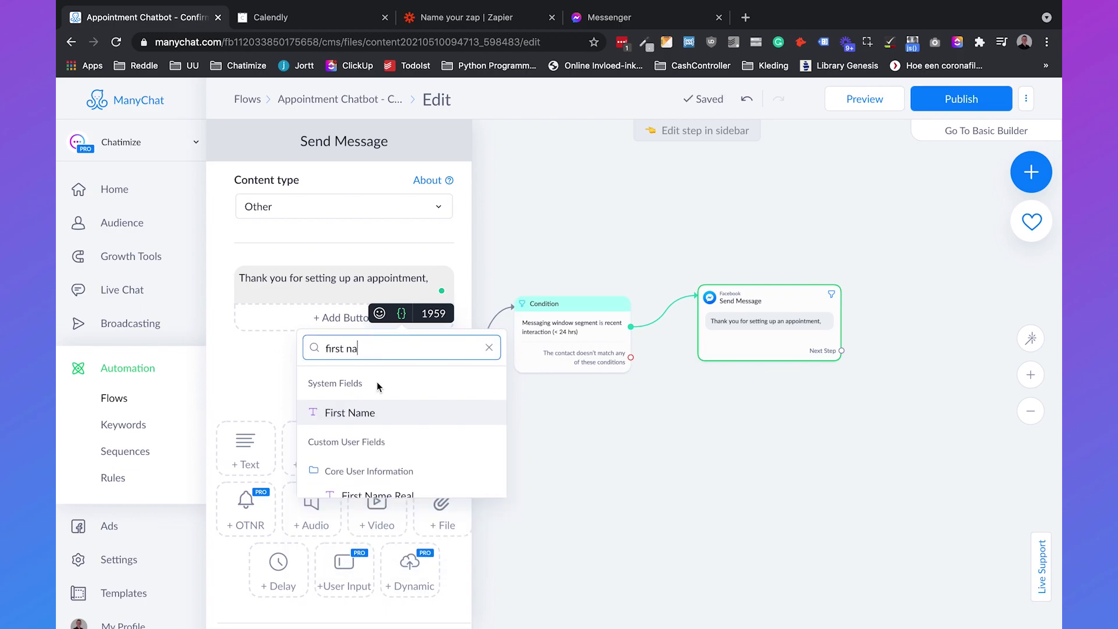
left_click(373, 415)
type(".")
key("Return")
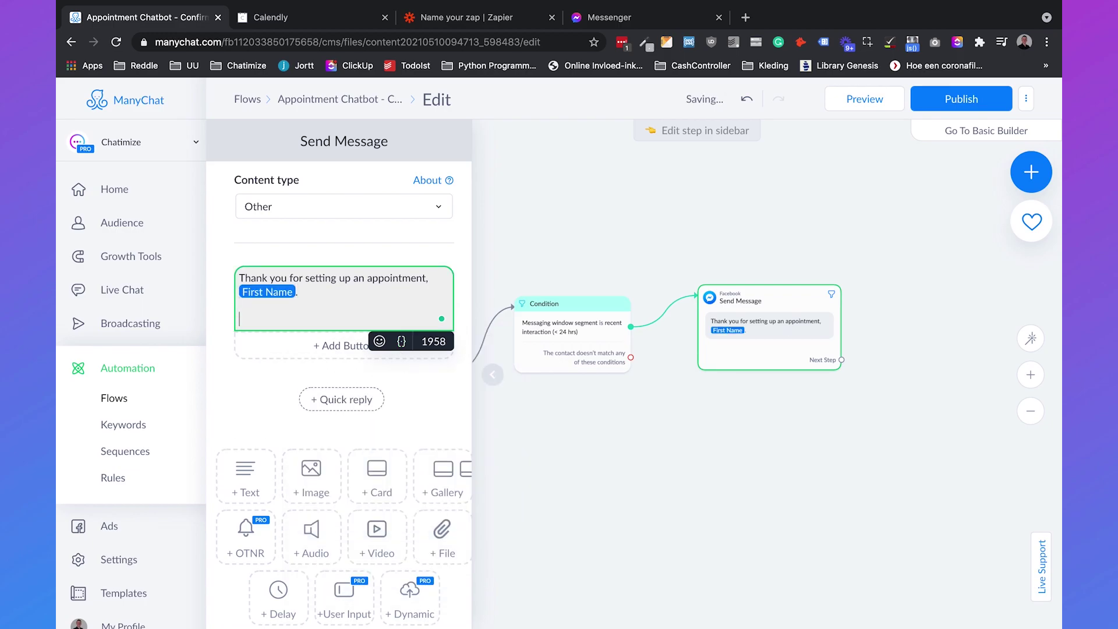
Add a second paragraph, "We look forward to meeting you on", followed by the Appointment Date custom field.
type("We look forward")
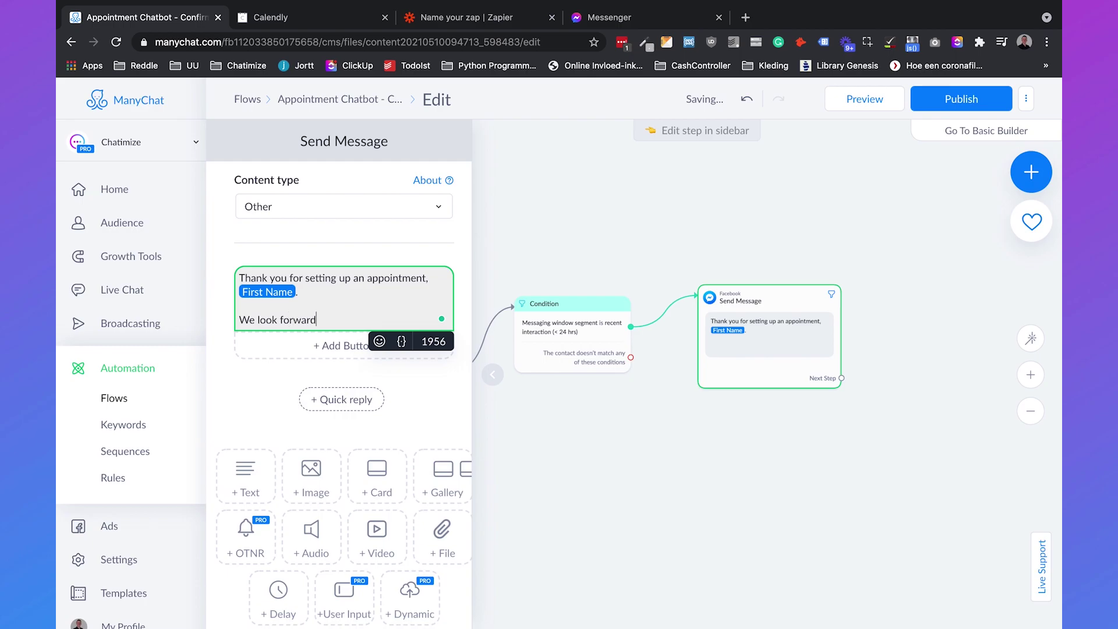
type(" to meeting you on")
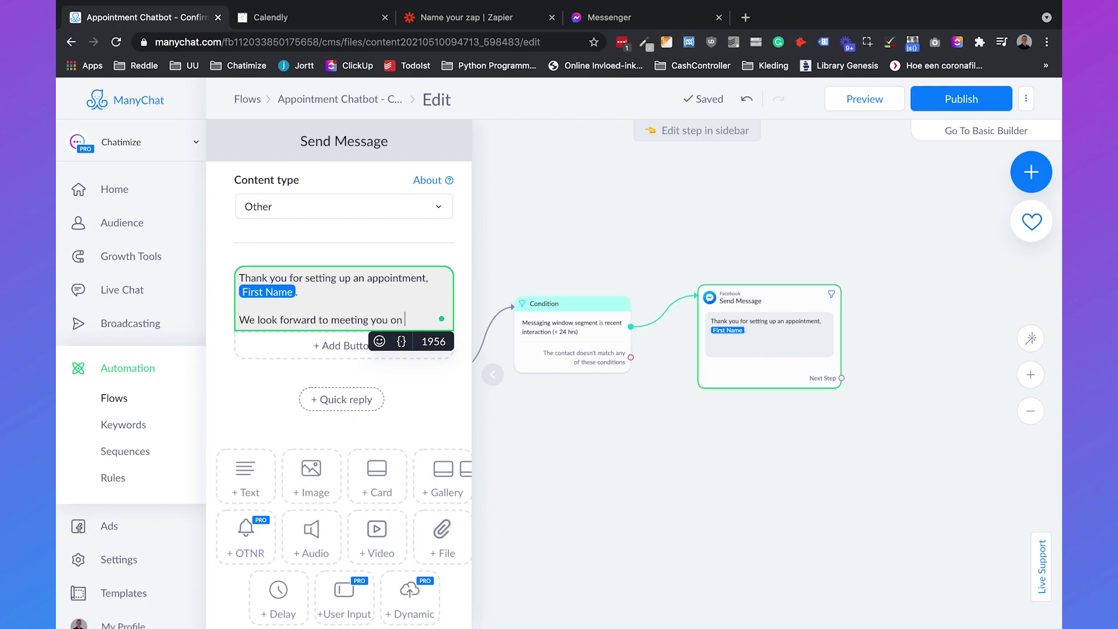
left_click(401, 341)
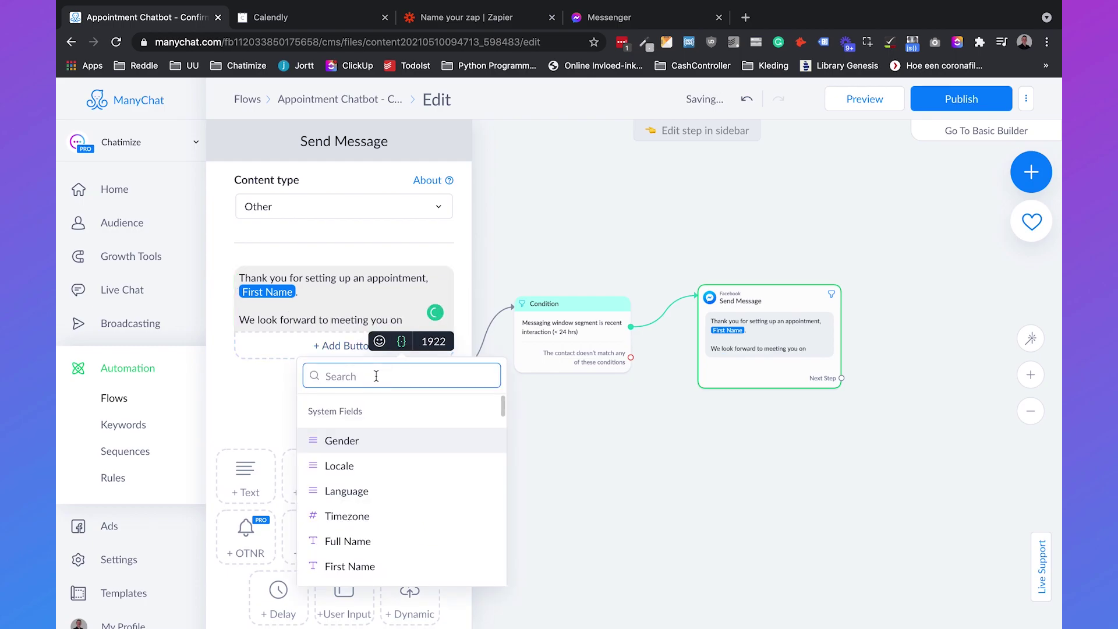
type("appoin")
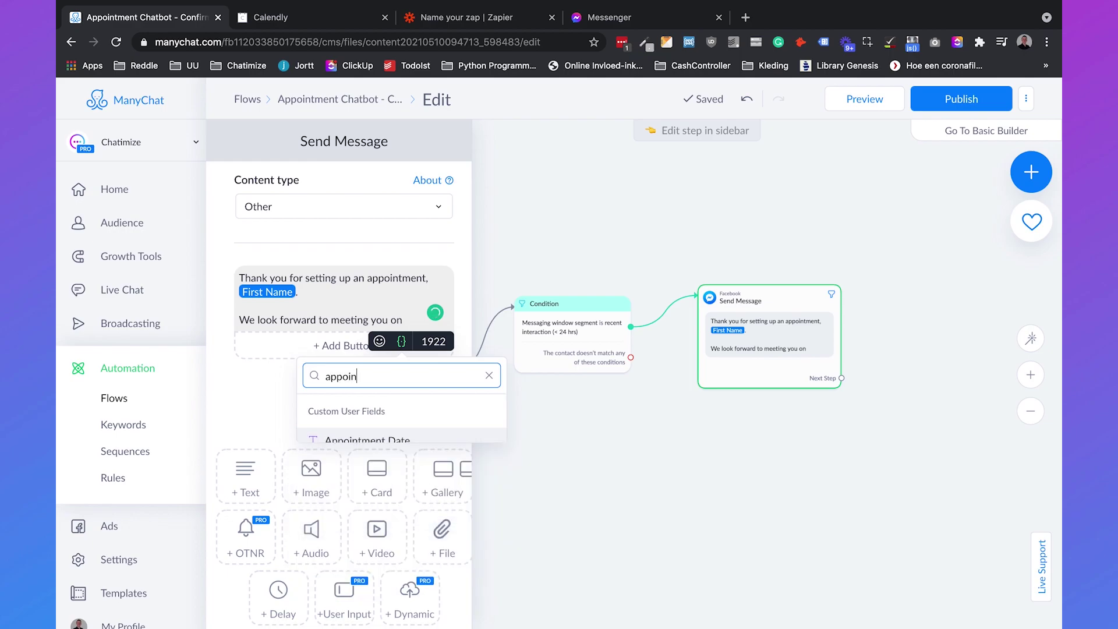
left_click(378, 439)
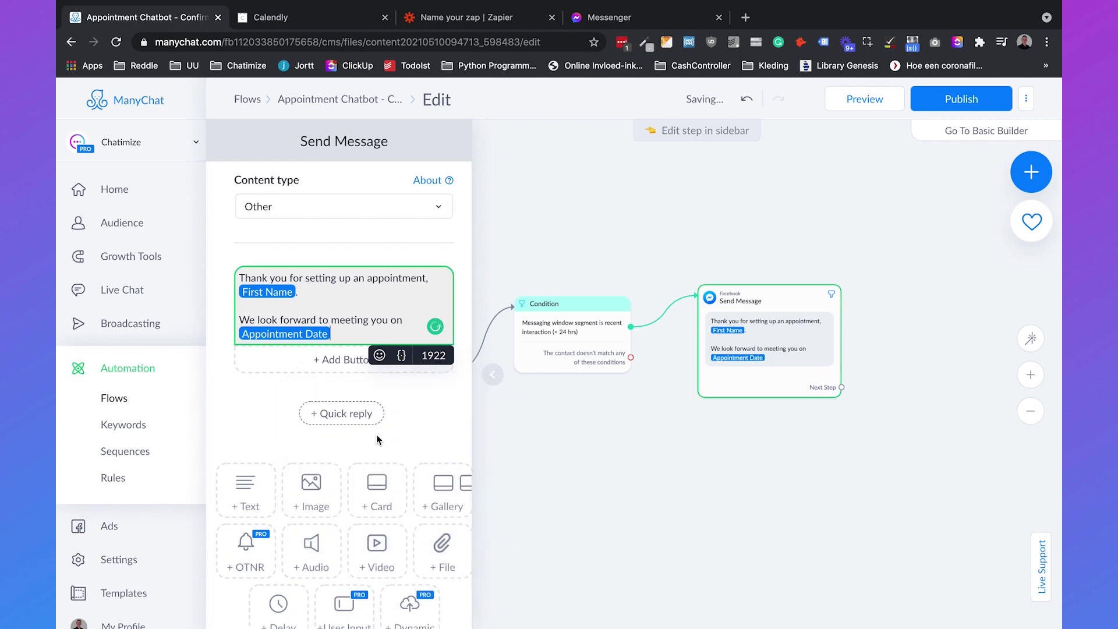
left_click(689, 455)
Duplicate the Send Message block, place the copy below the original and connect the condition's non-matching branch to it.
mouse_move(821, 320)
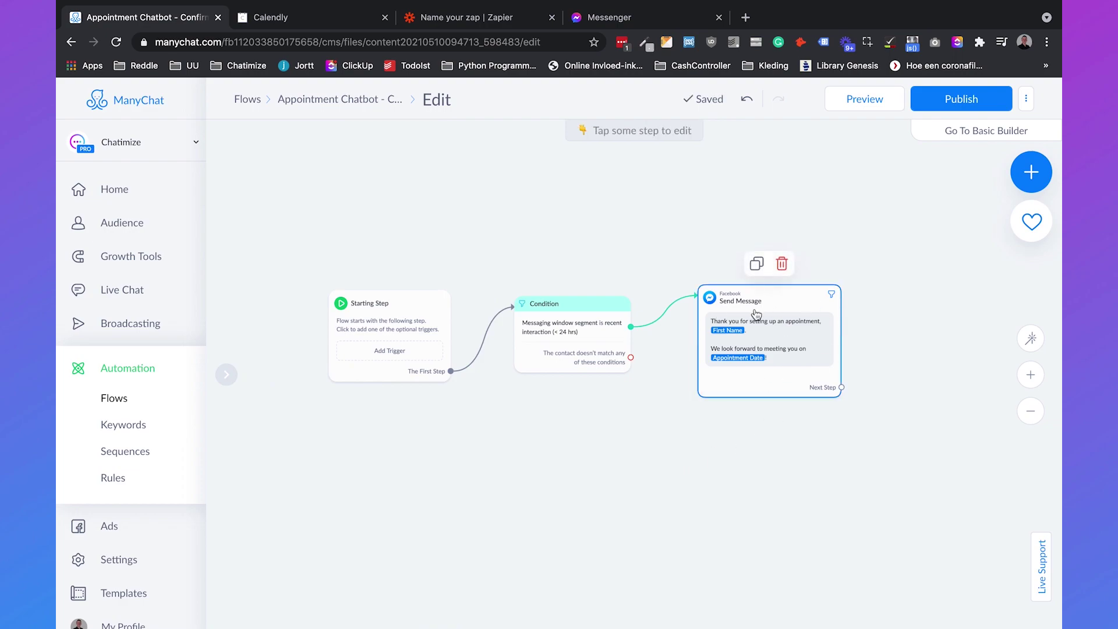
left_click(756, 263)
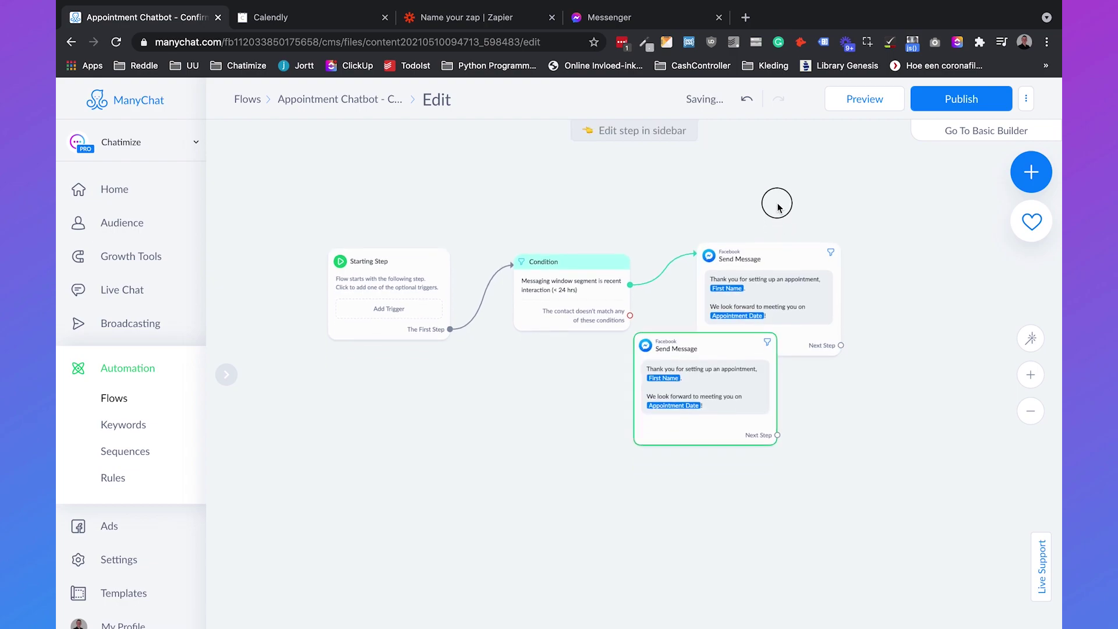
left_click_drag(721, 318, 787, 384)
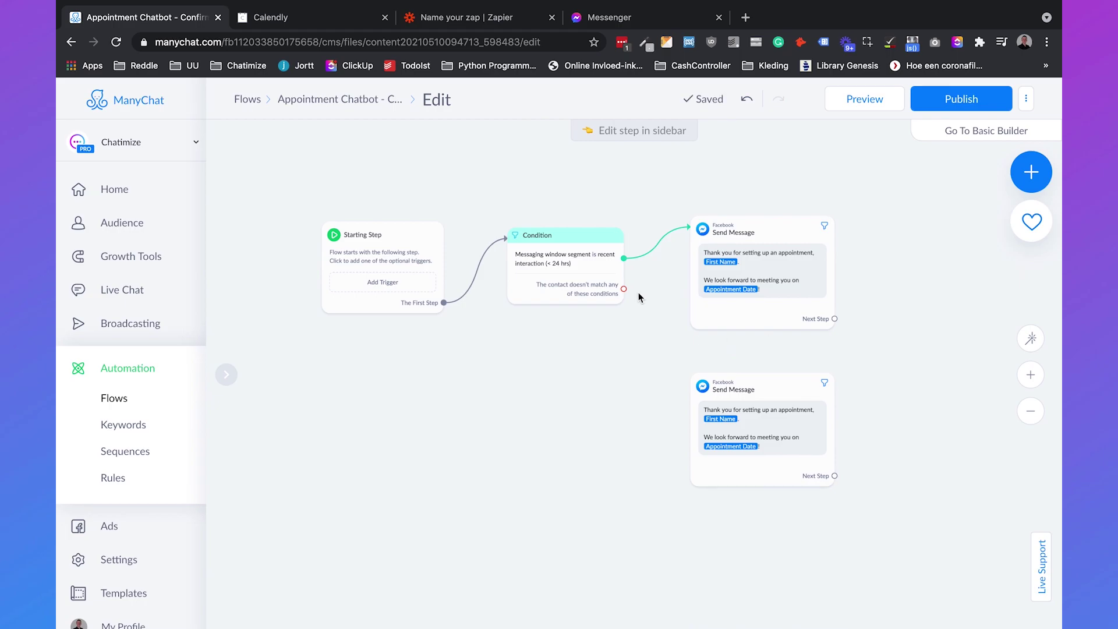
left_click_drag(625, 289, 707, 391)
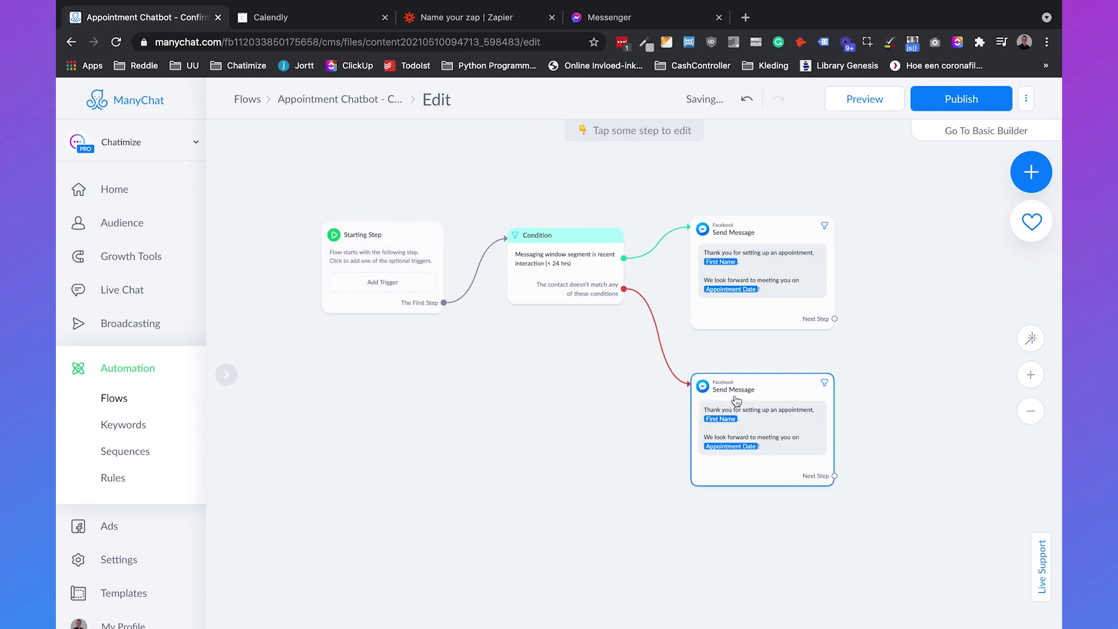
Set the duplicated message's content type to Confirmed Event Update and publish the flow.
left_click(737, 401)
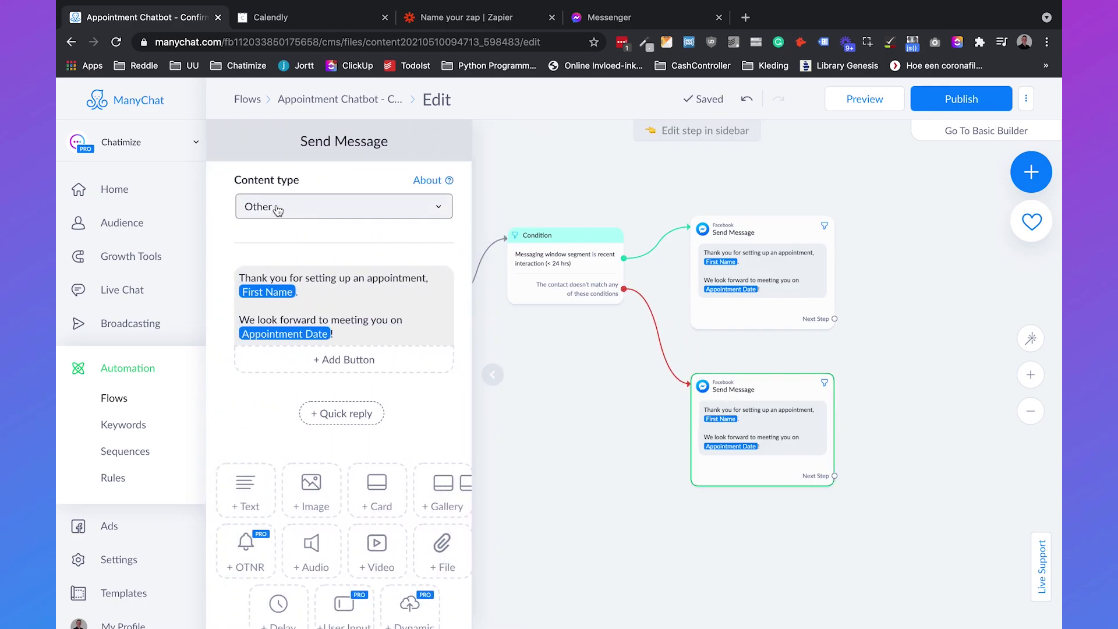
left_click(277, 207)
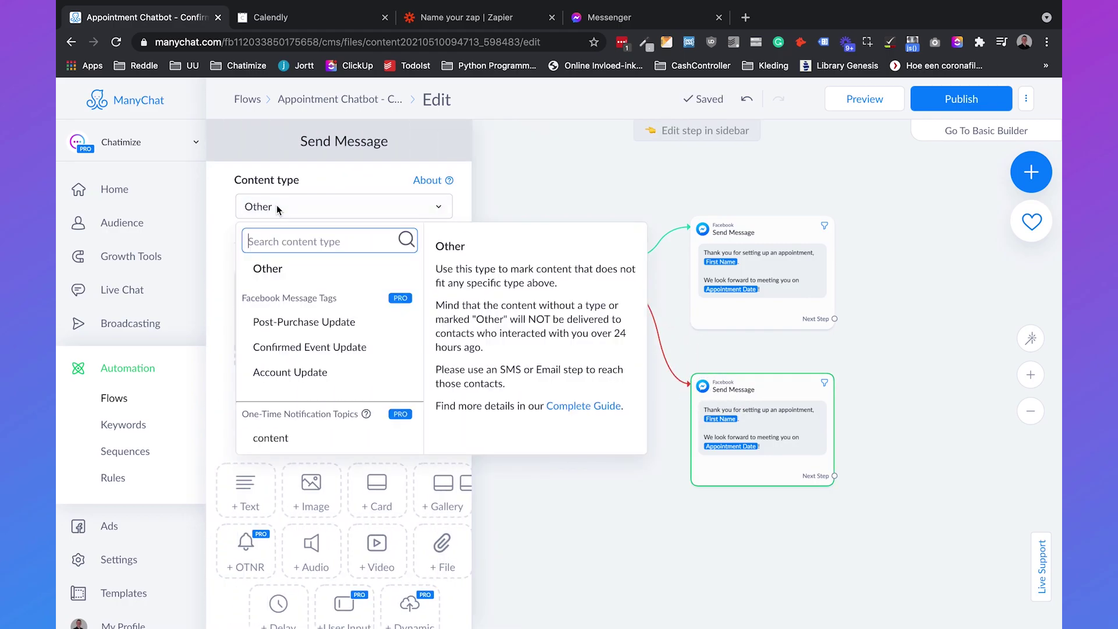
left_click(328, 352)
left_click(900, 354)
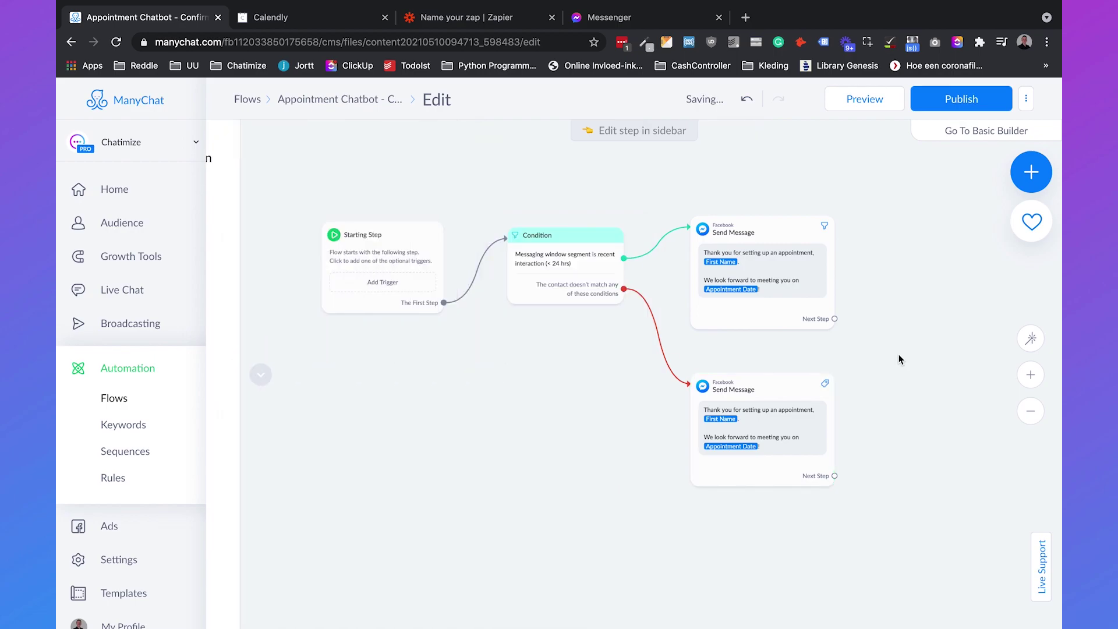
left_click(941, 102)
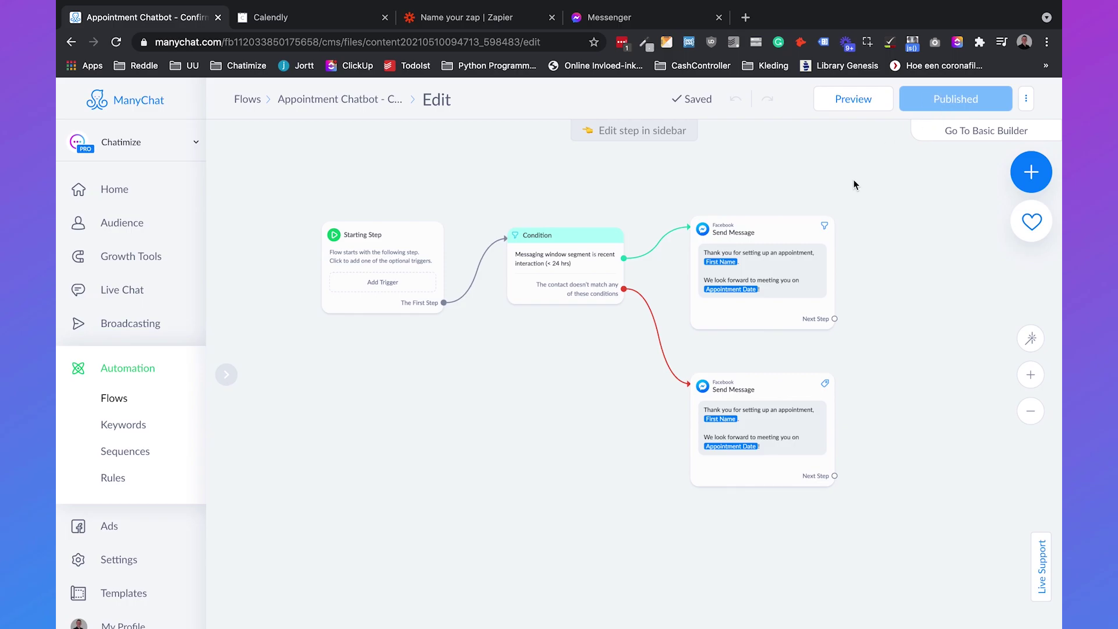
Create a new custom automation rule and name it "Appointment Set".
mouse_move(783, 239)
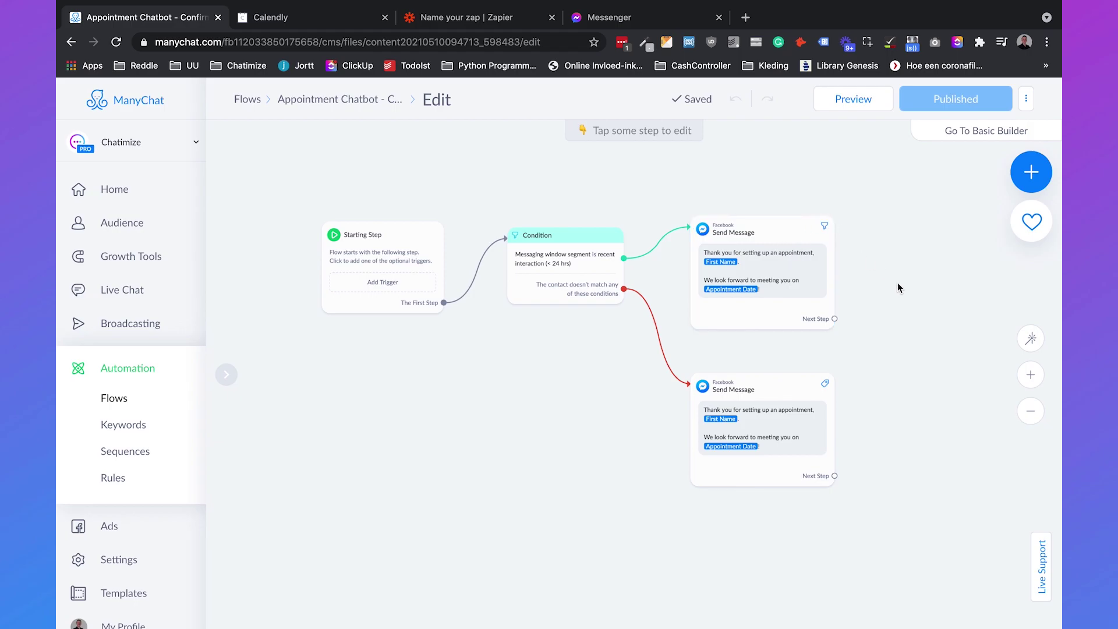
mouse_move(820, 473)
left_click(150, 487)
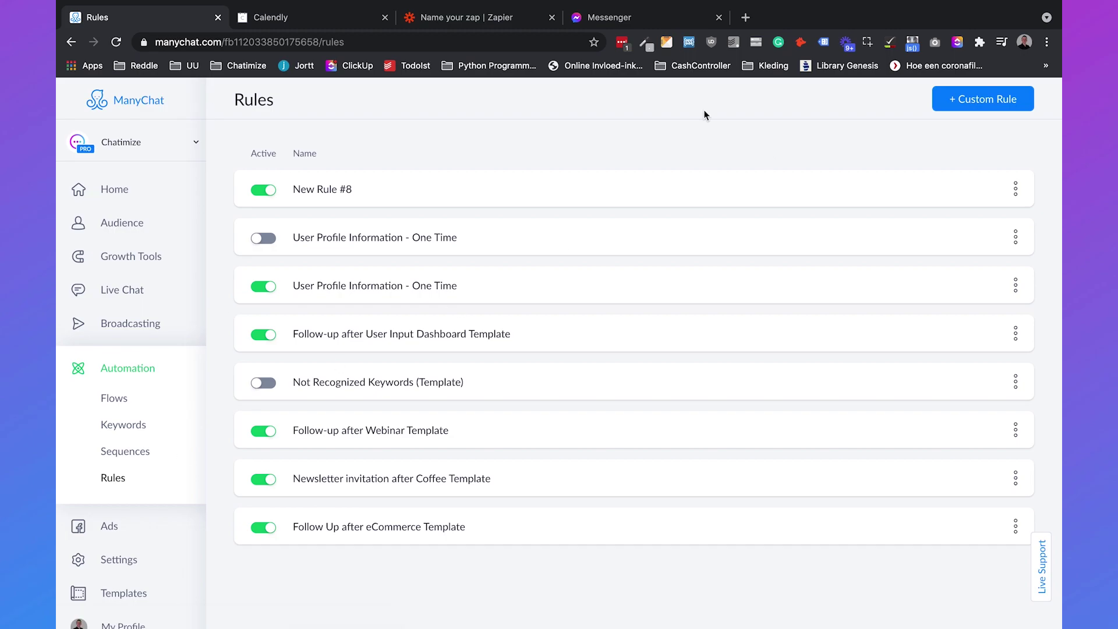
left_click(983, 99)
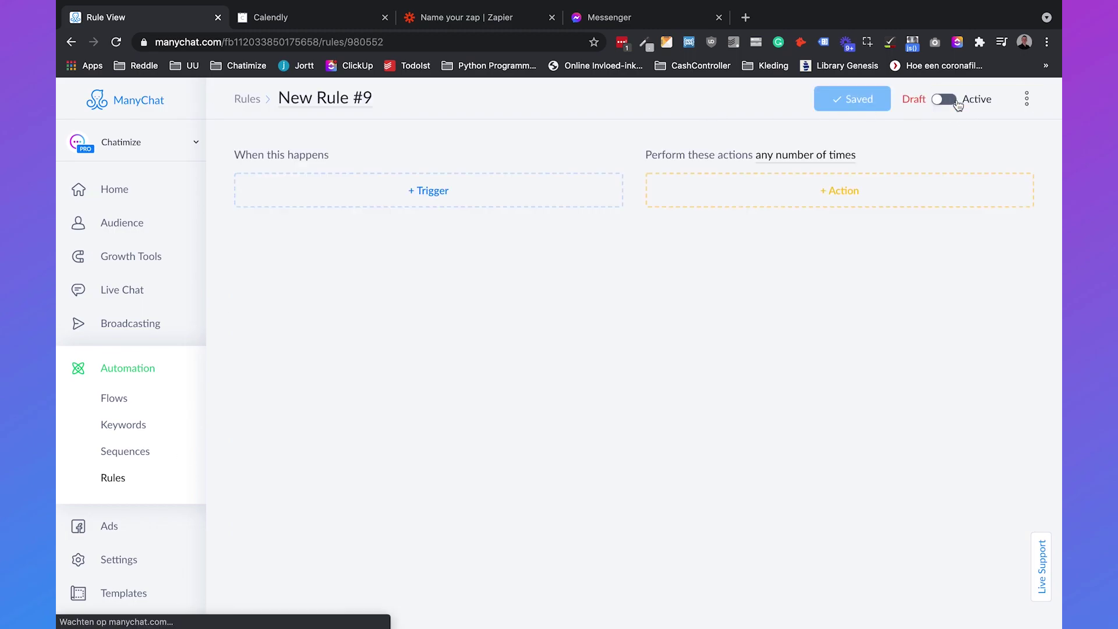
left_click(355, 99)
type("Appointment Set")
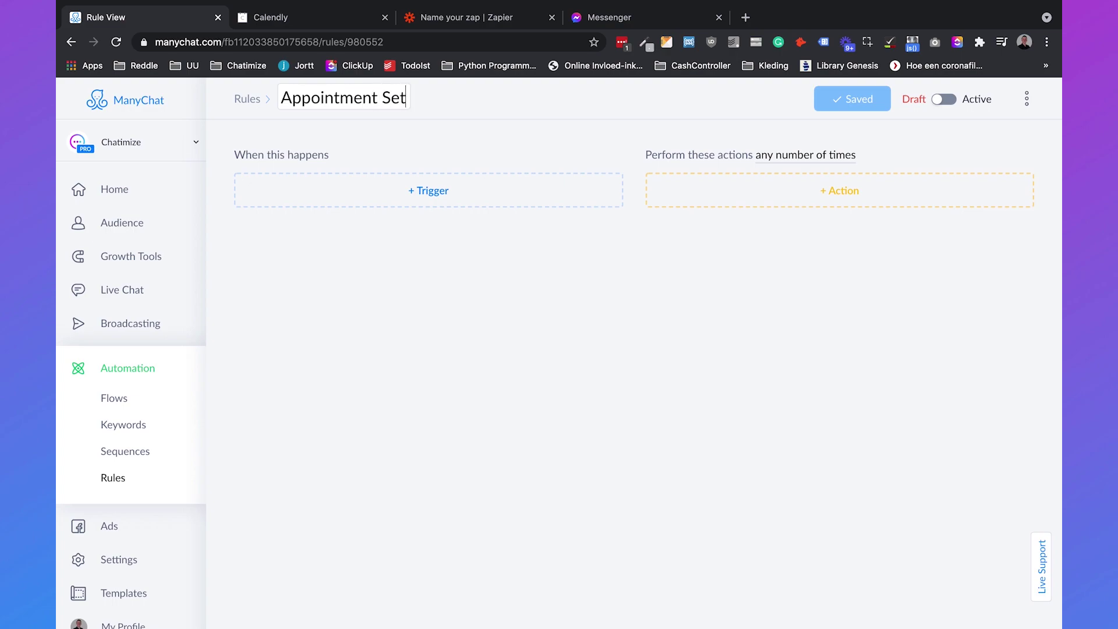
key("Return")
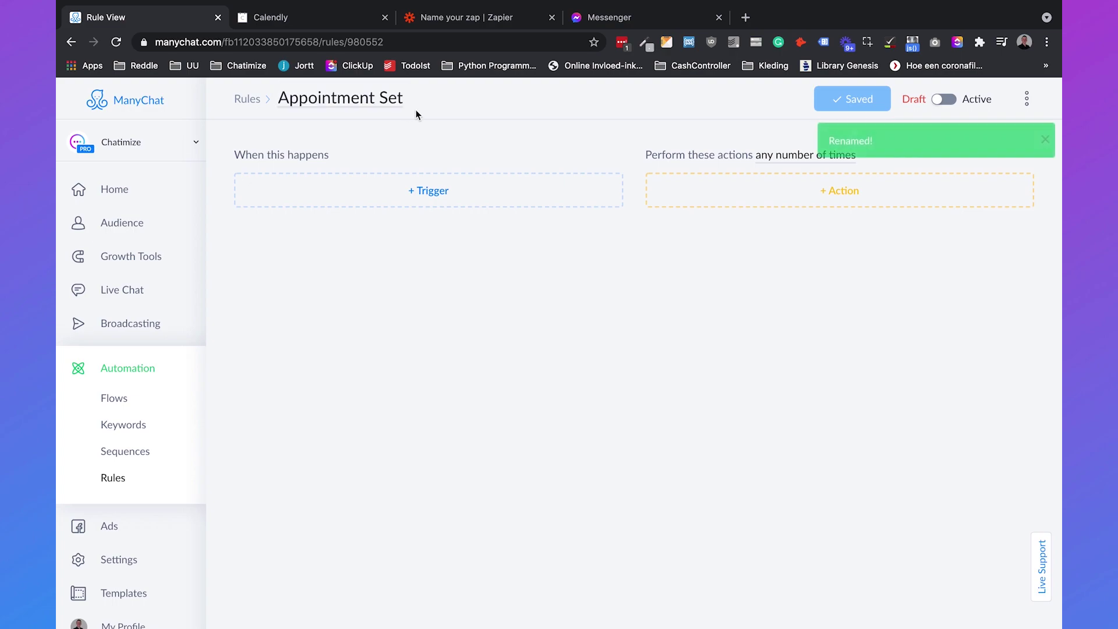
Add a Custom field value changed trigger that fires when Appointment Date has changed to any value.
left_click(353, 202)
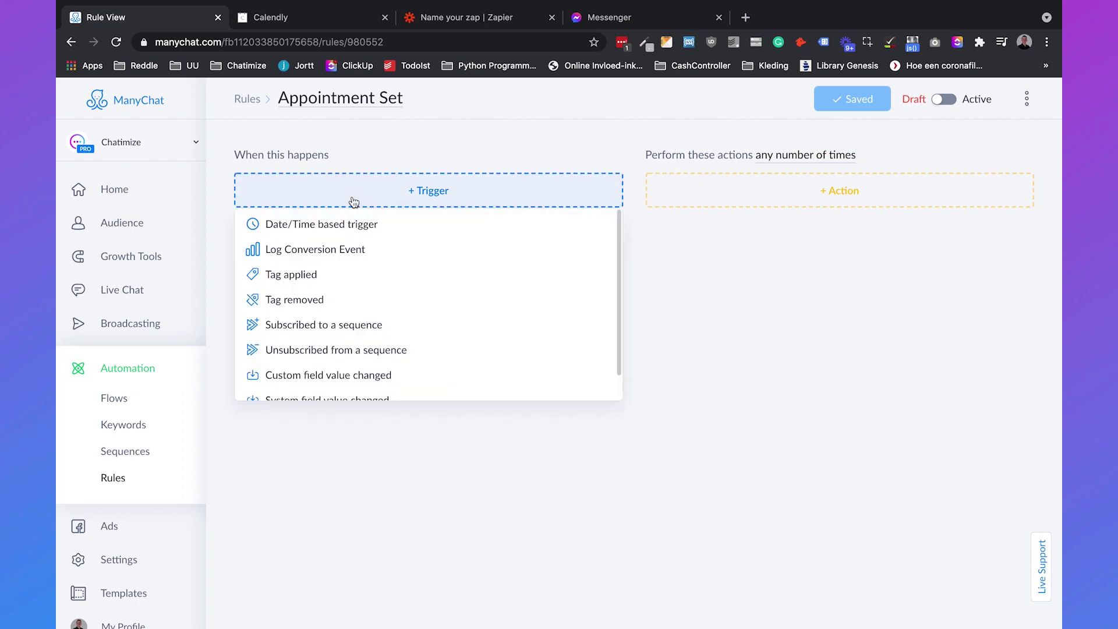
scroll(353, 267, "down", 1)
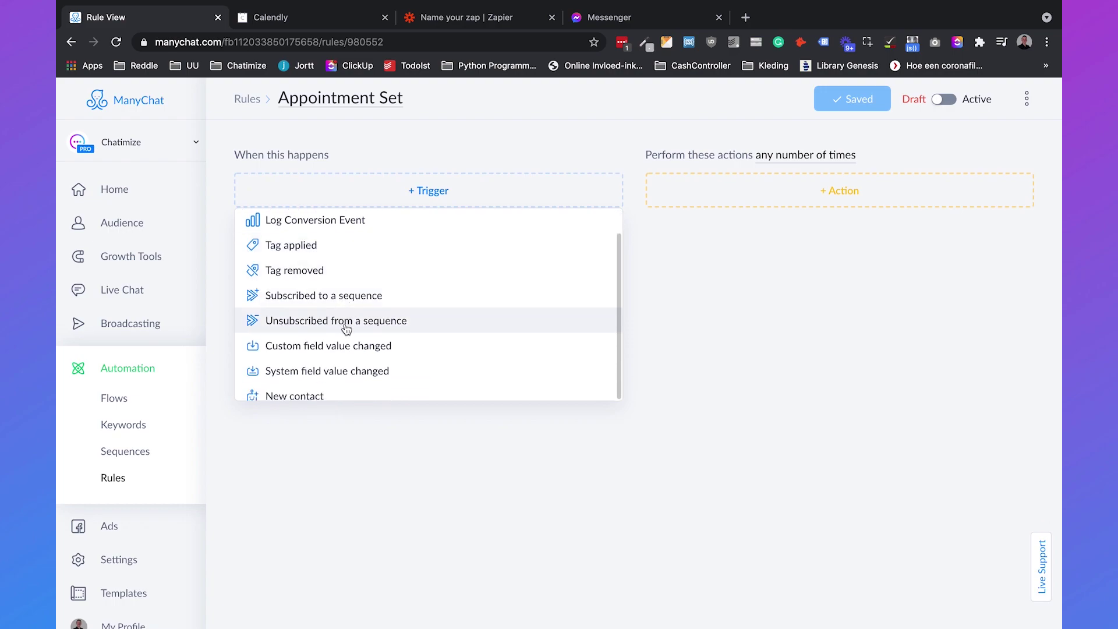
left_click(389, 345)
left_click(388, 228)
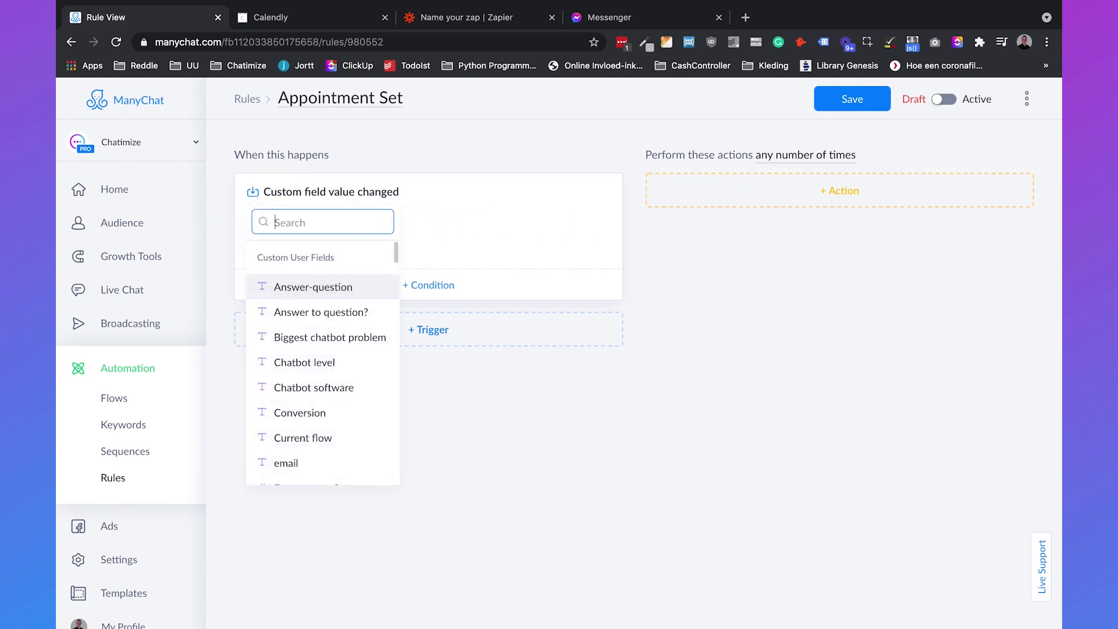
type("appoint")
left_click(352, 283)
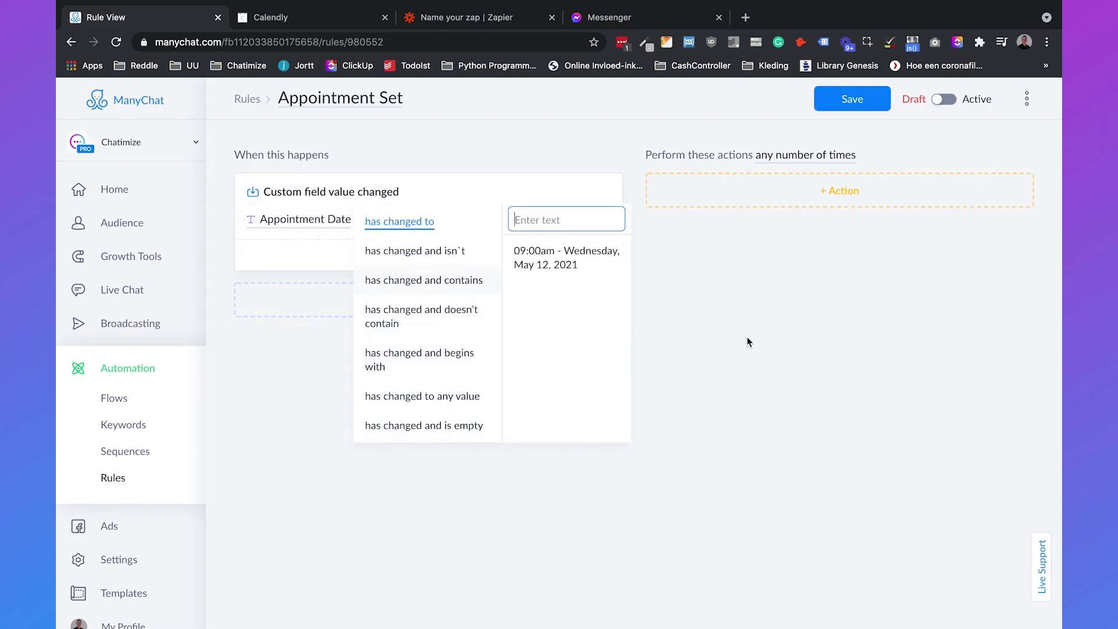
left_click(447, 399)
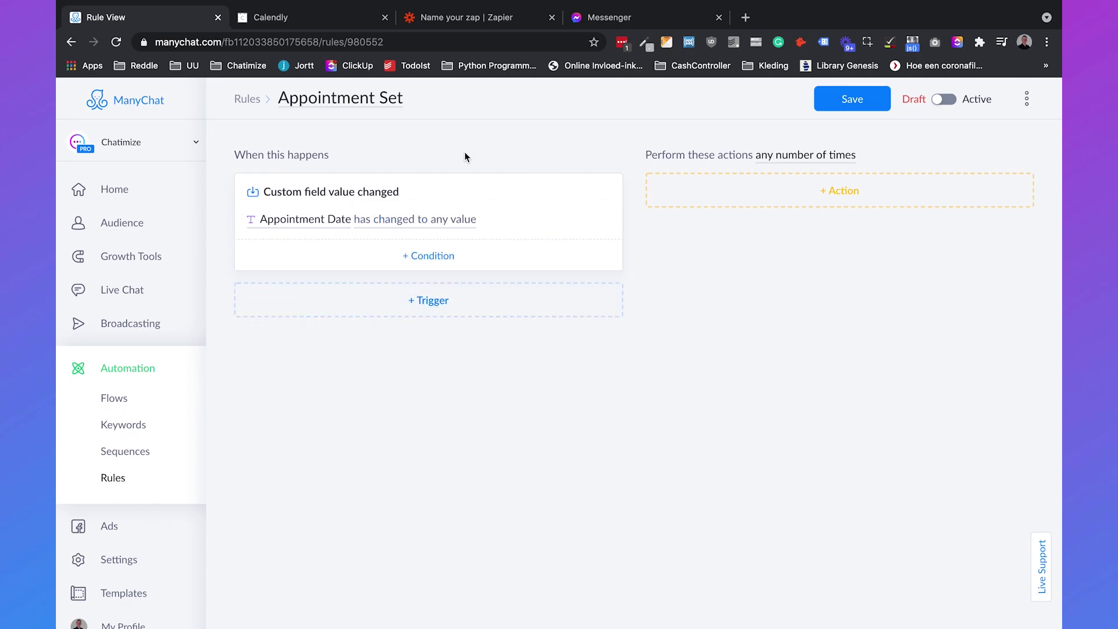
Add a Start a Flow action with the Appointment Chatbot - Confirmation flow, and save and activate the rule.
left_click(721, 191)
scroll(725, 262, "down", 5)
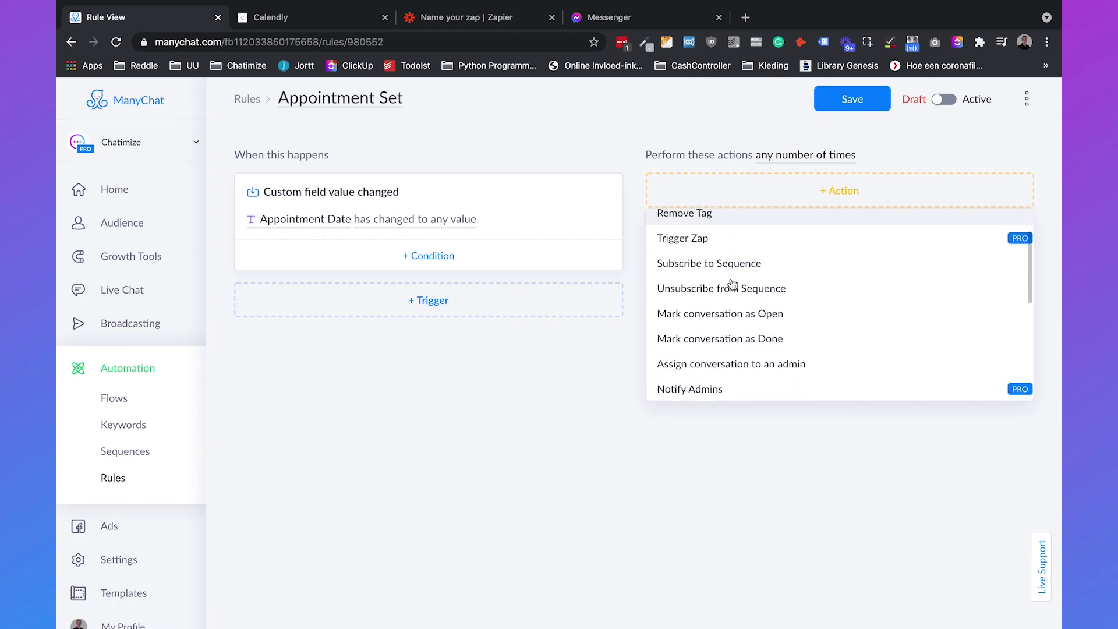
left_click(730, 284)
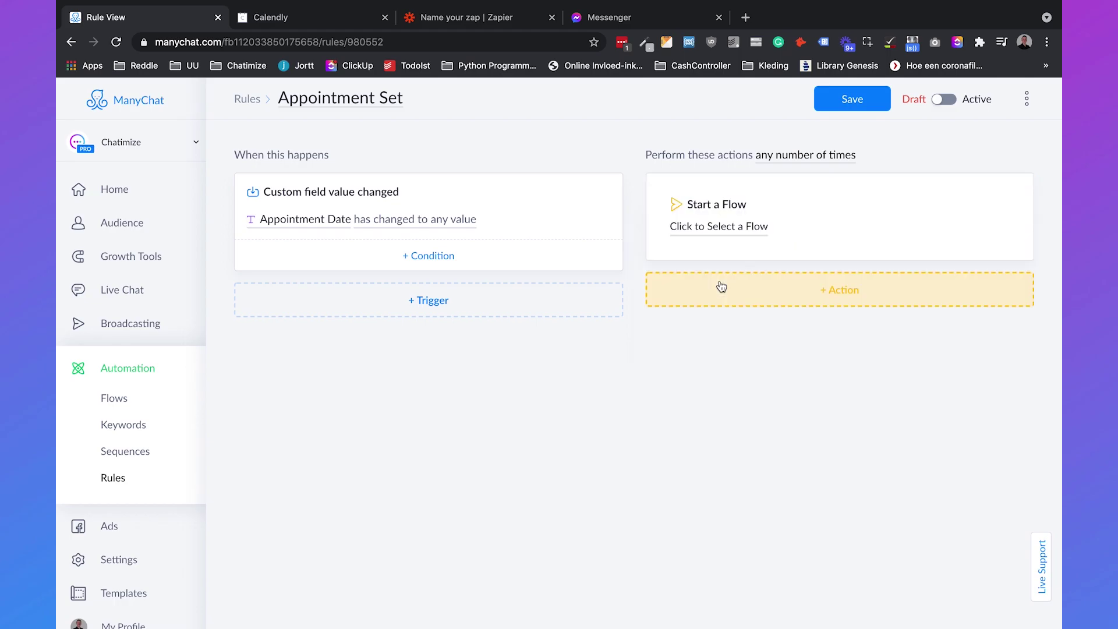
left_click(714, 229)
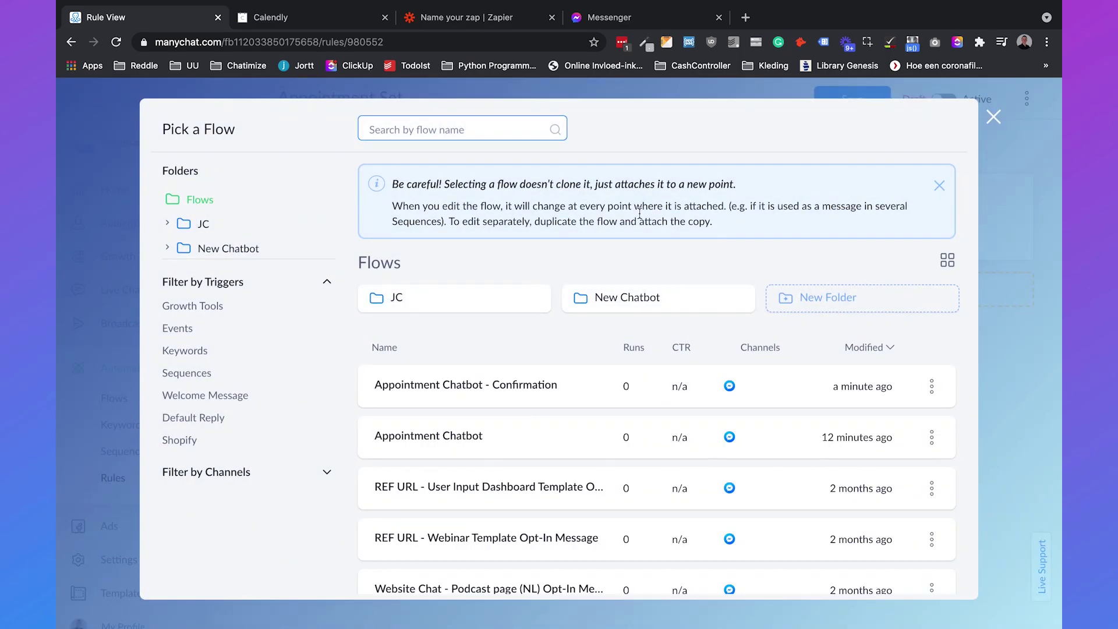
left_click(519, 391)
left_click(820, 579)
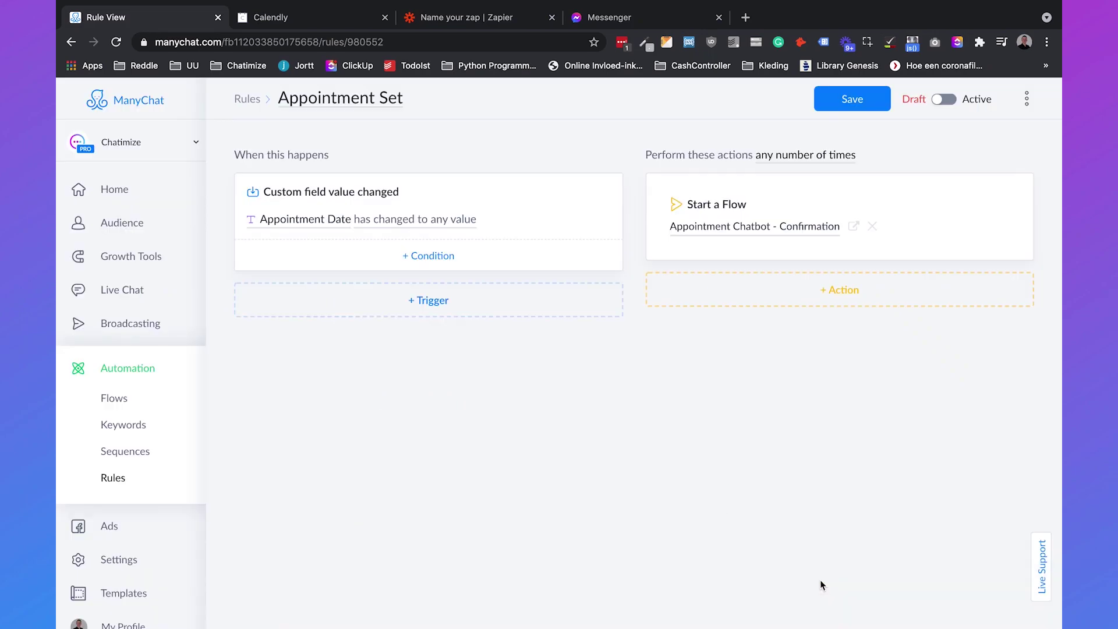
left_click(848, 100)
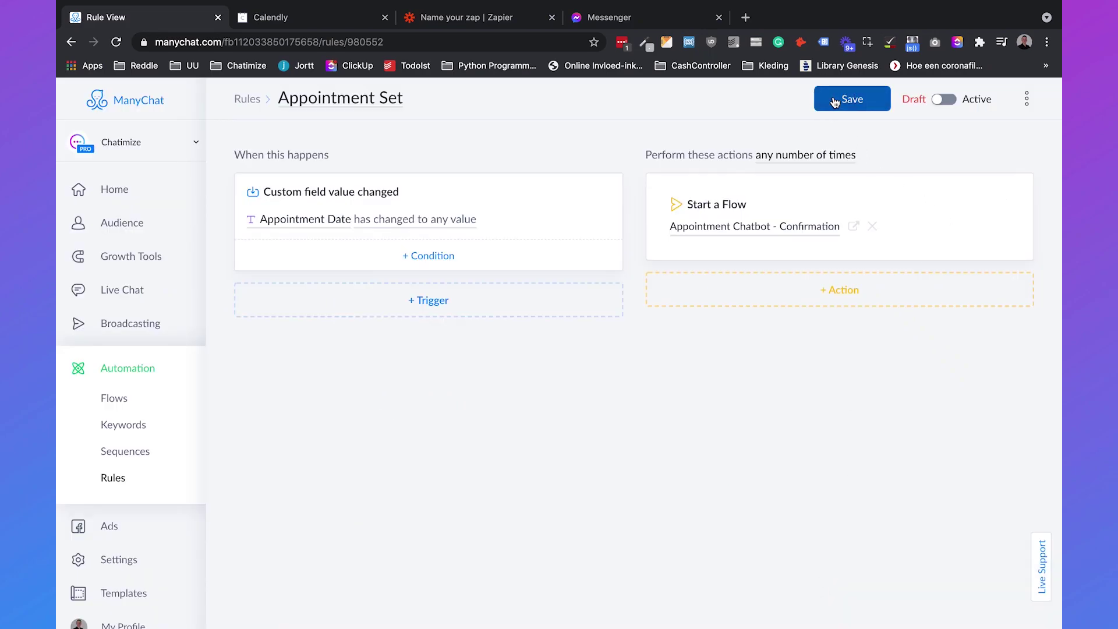
left_click(944, 100)
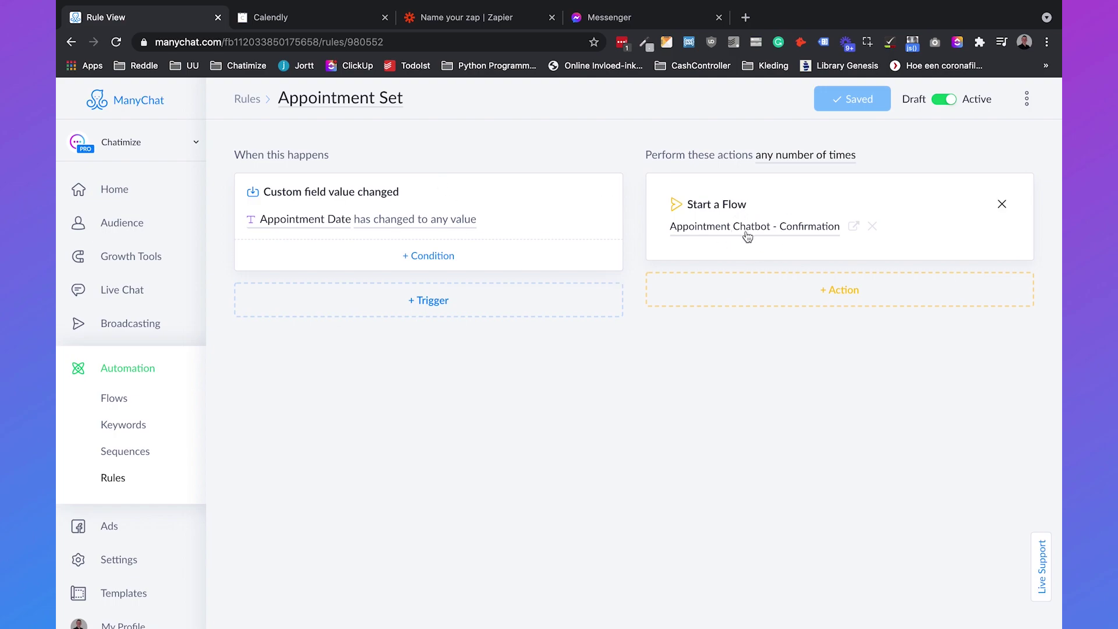
Open the Appointment Chatbot flow from the list of flows.
left_click(182, 399)
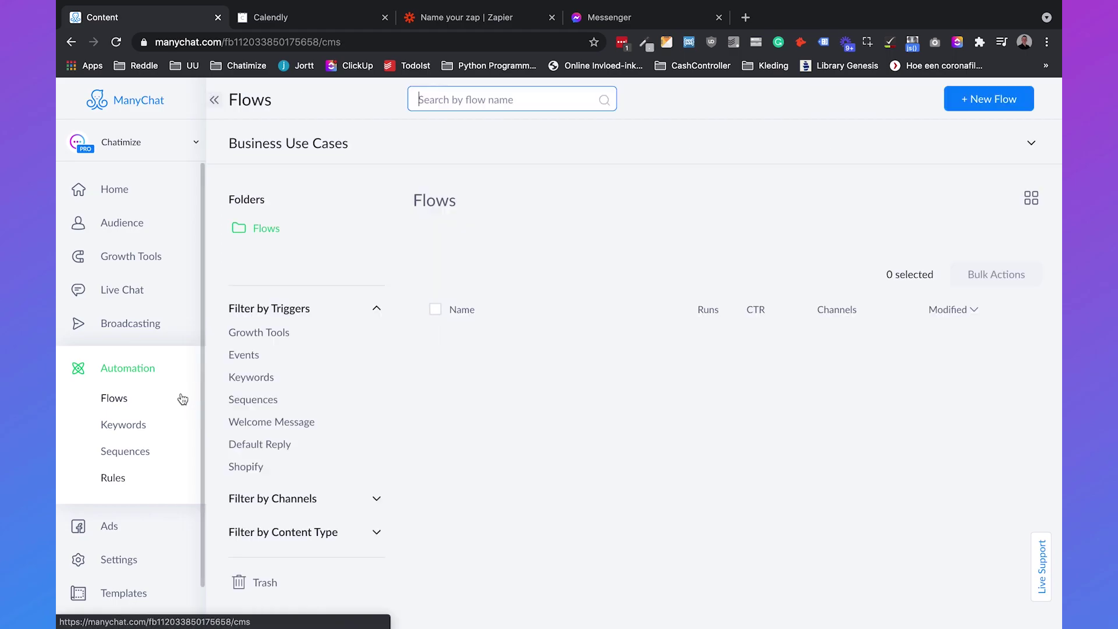
left_click(585, 434)
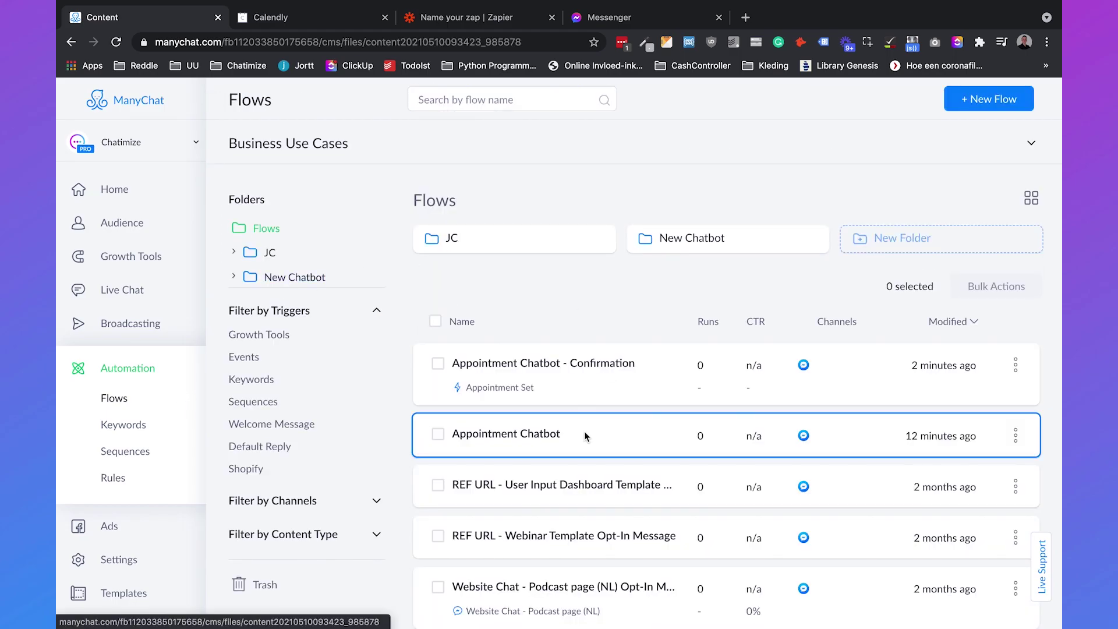
Preview the Appointment Chatbot flow in Messenger and answer its email question with the suggested e-mail address.
left_click(962, 98)
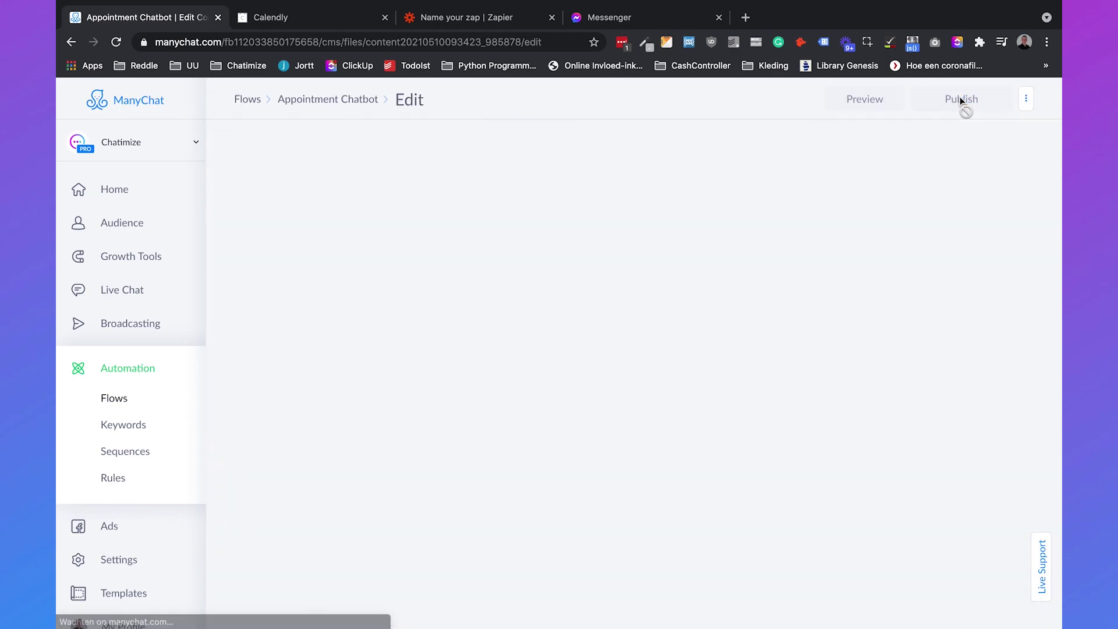
left_click(851, 100)
left_click(658, 23)
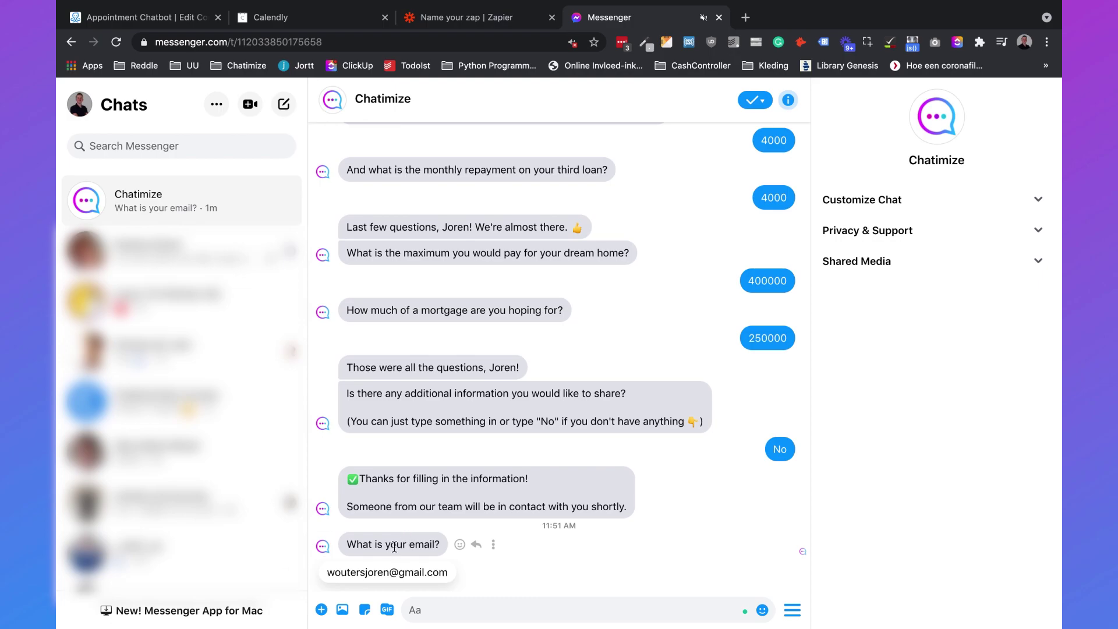
left_click(396, 573)
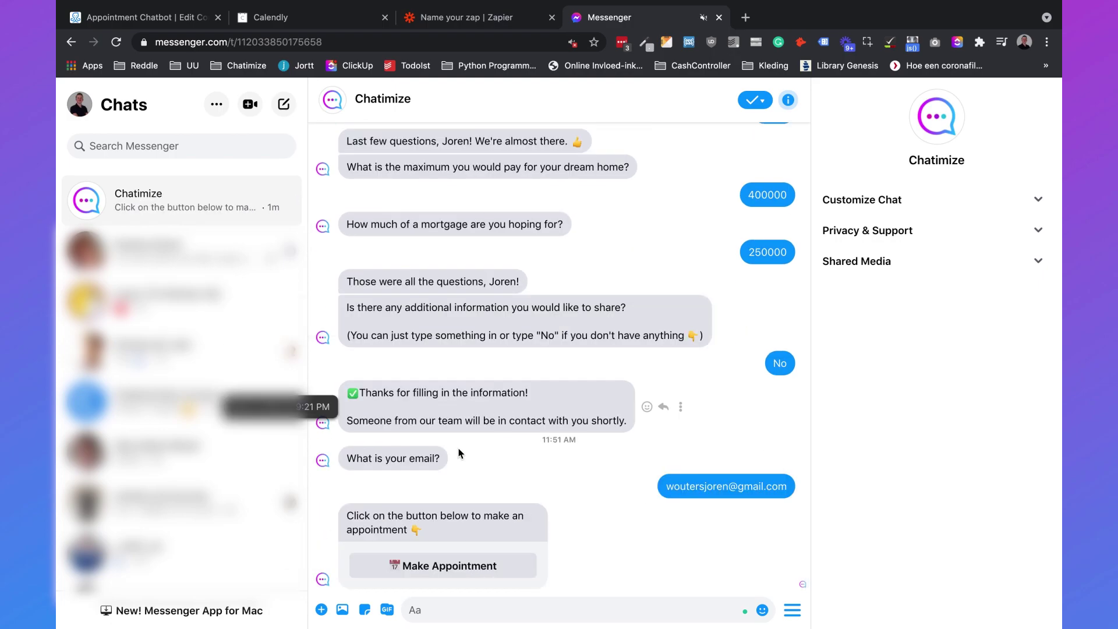
Open the Make Appointment booking page from the chat and select the 10:30 slot on Wednesday, May 12, 2021.
left_click(449, 566)
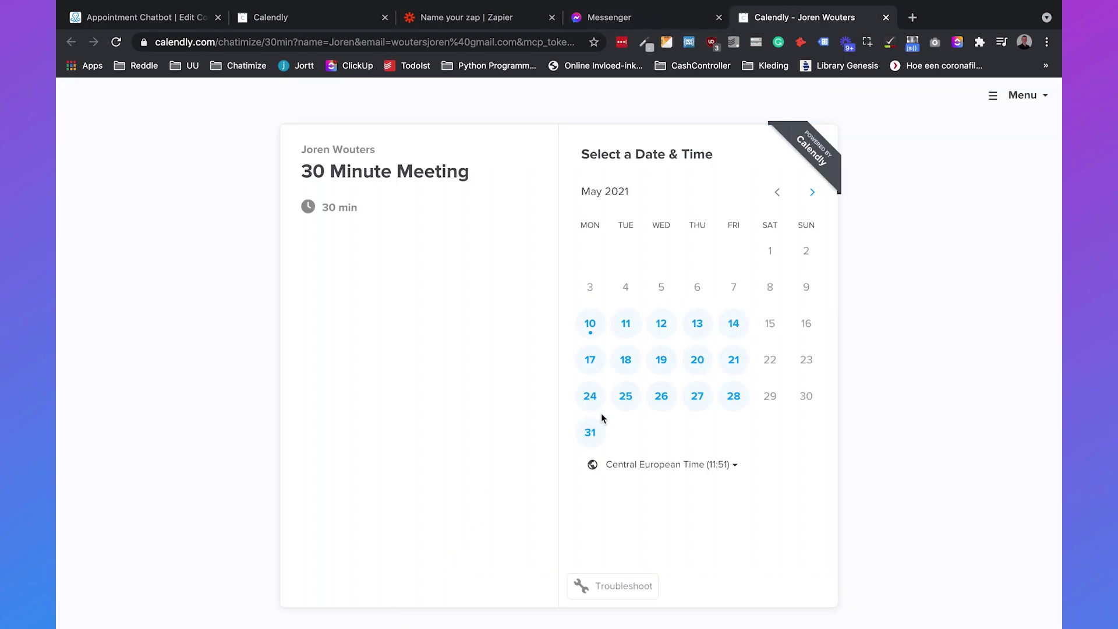
left_click(661, 323)
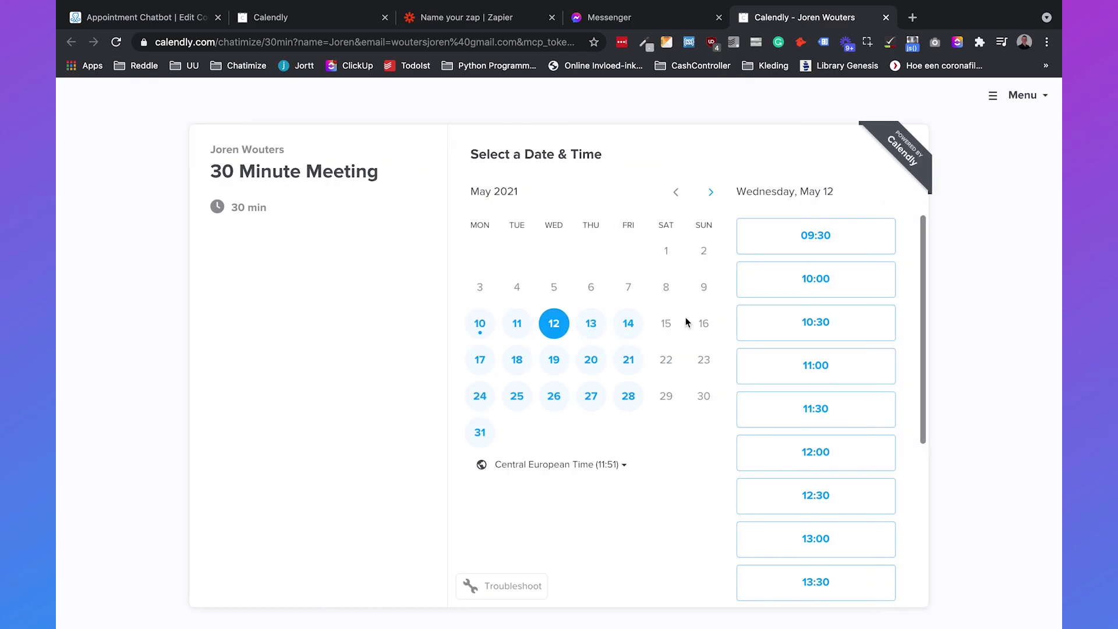
left_click(774, 323)
left_click(847, 322)
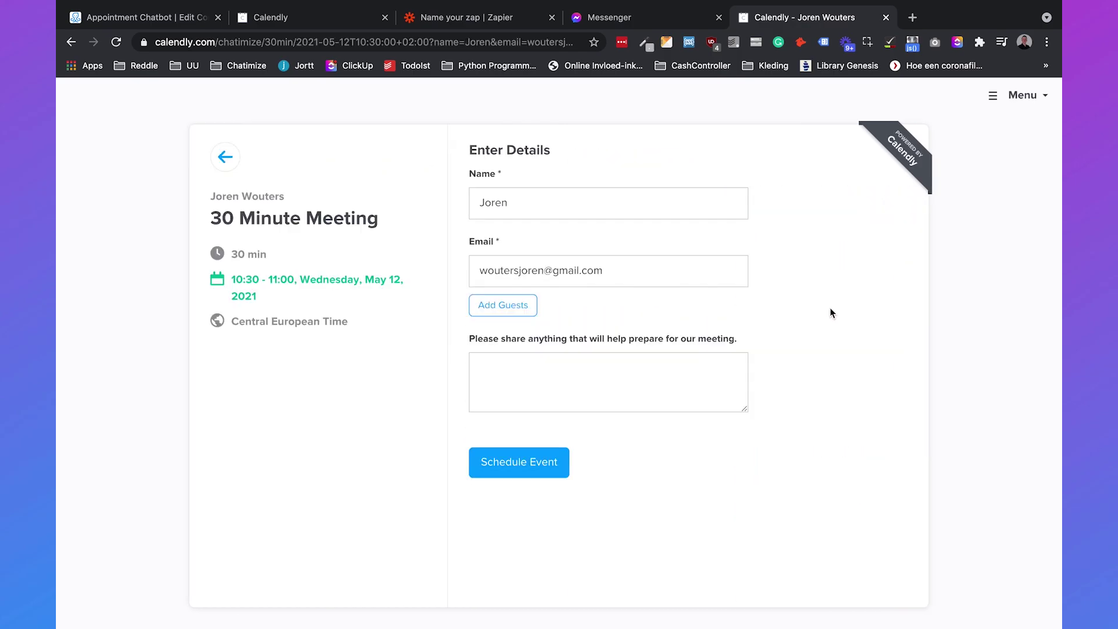
Schedule the event with the prefilled name and email, and check the Messenger chat for the appointment confirmation.
left_click(483, 204)
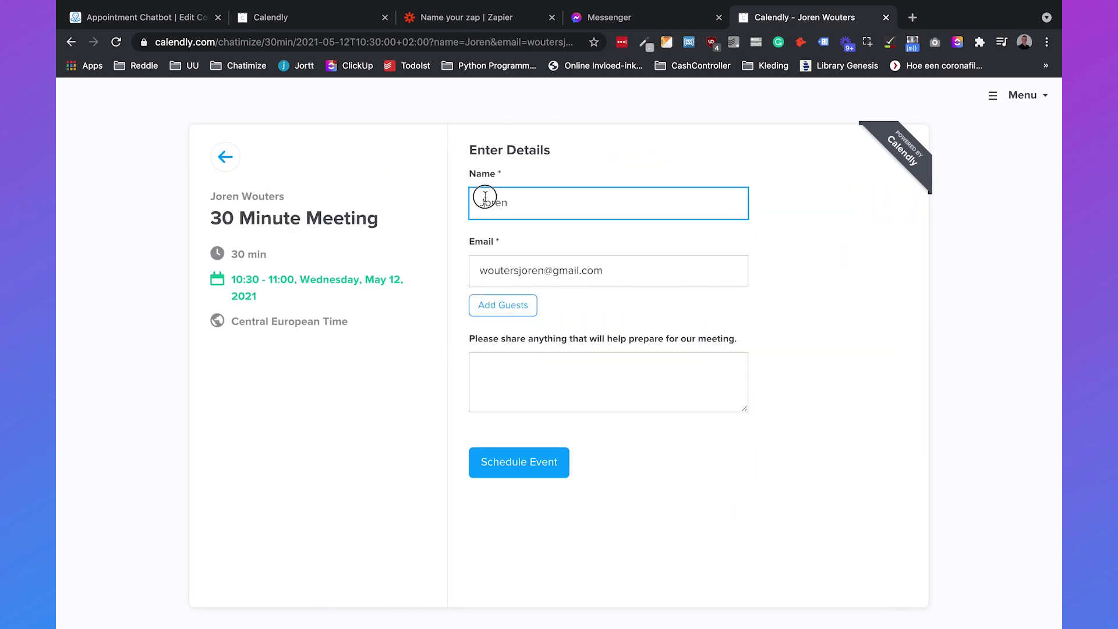
left_click(542, 266)
left_click_drag(542, 266, 594, 266)
left_click(672, 268)
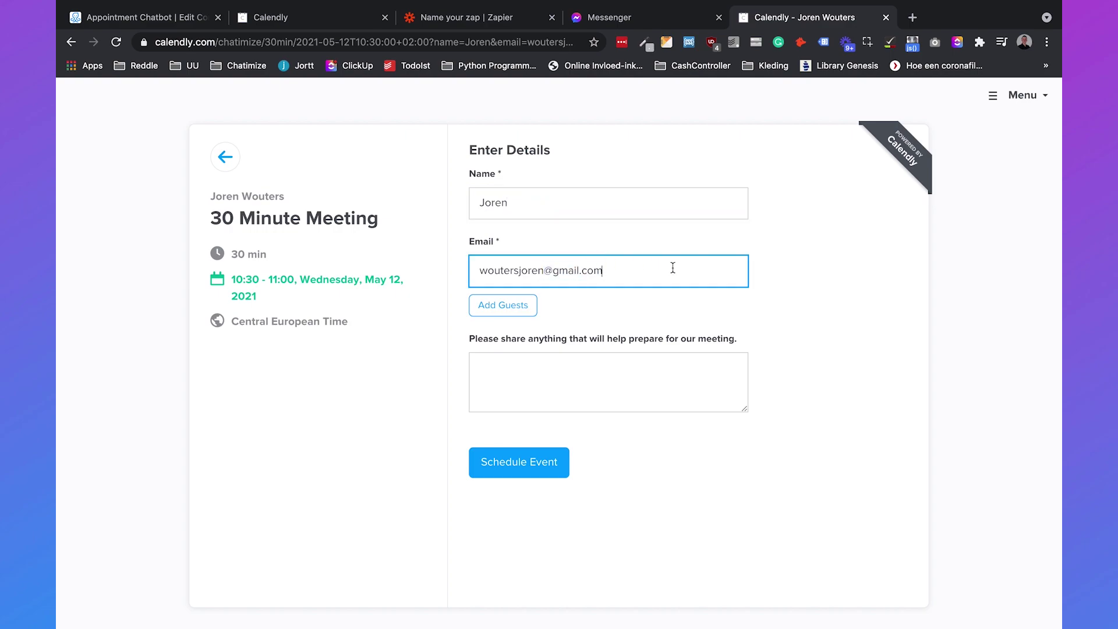
left_click(546, 466)
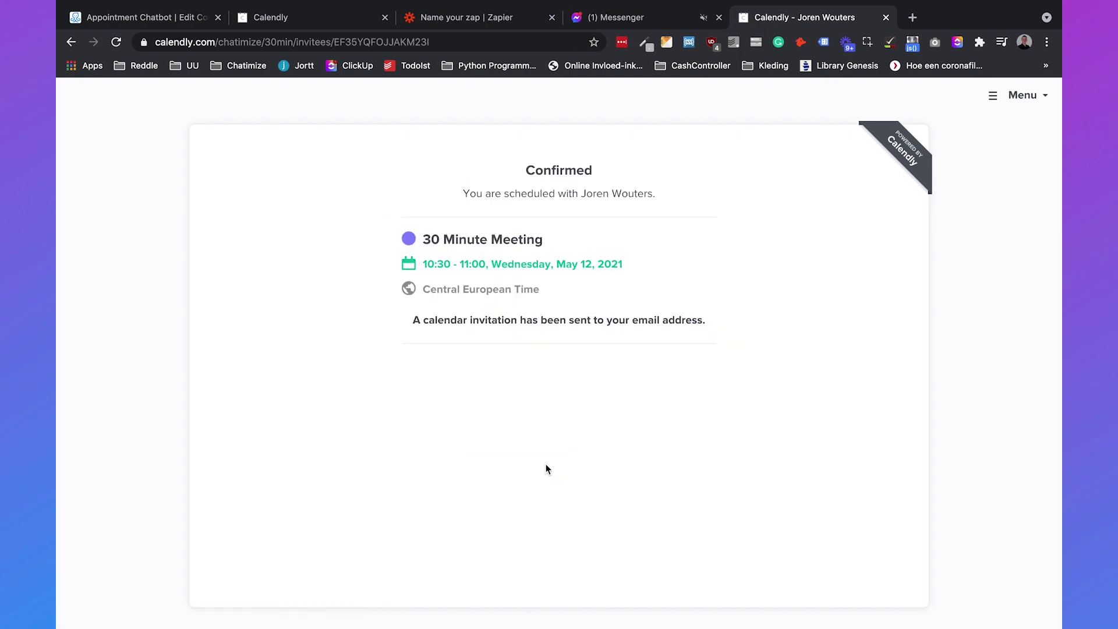
left_click(662, 19)
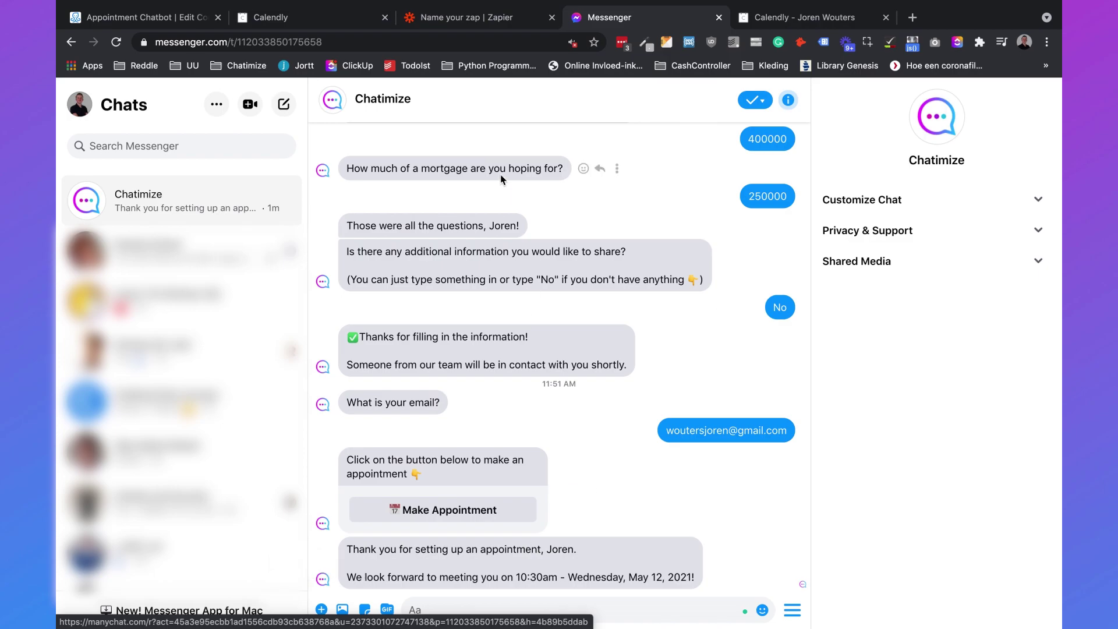
Switch to the Zap in Zapier and dismiss the prompt to share a copy of it.
left_click(463, 17)
left_click(797, 260)
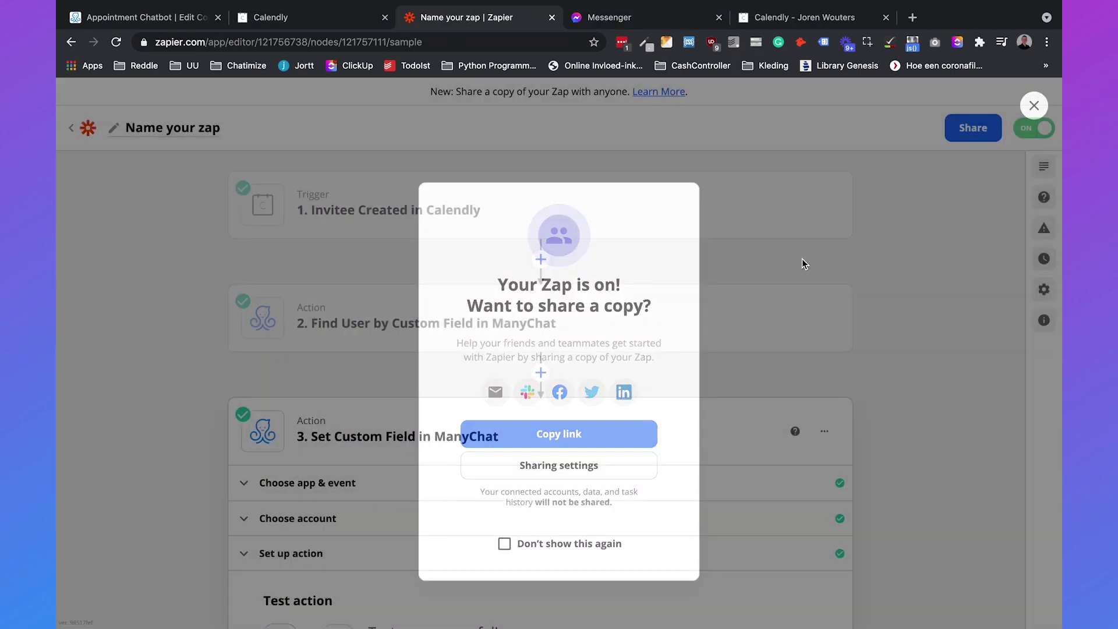